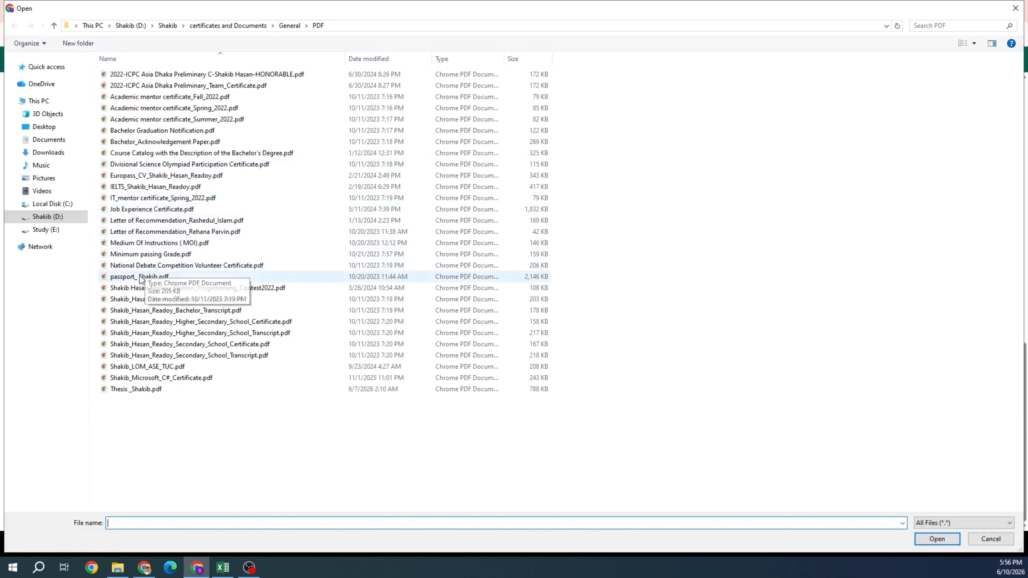
Step: Select the passport PDF for the passport data page upload
double_click(137, 276)
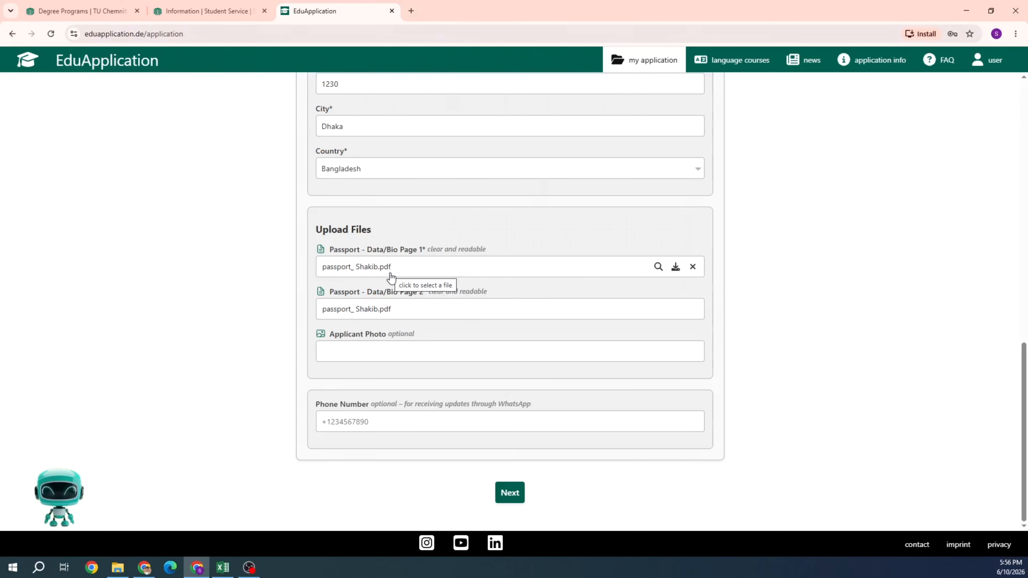
Step: Search the web for ilovepdf in a new browser tab and open the iLovePDF website
left_click(416, 17)
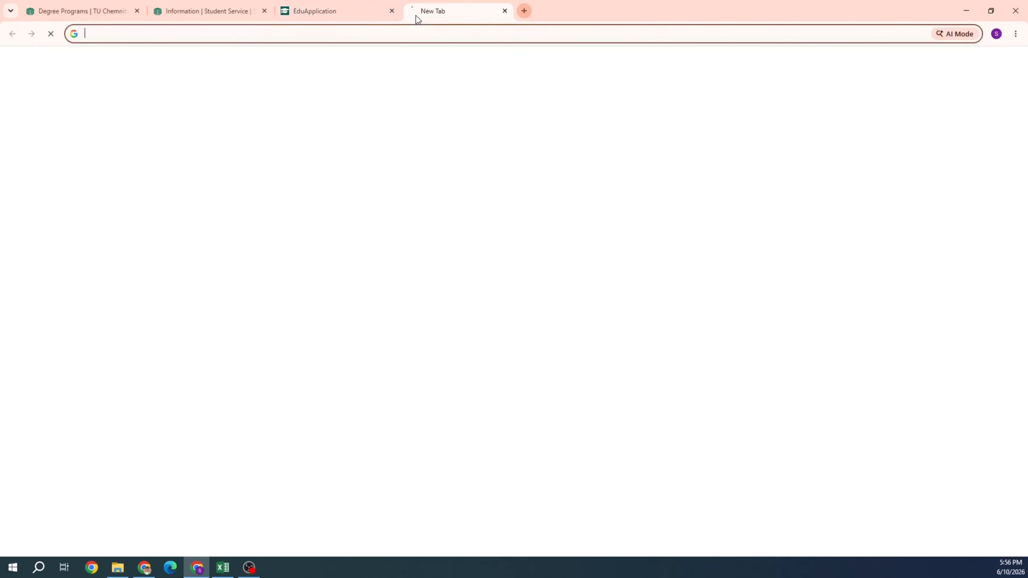
type("ilop")
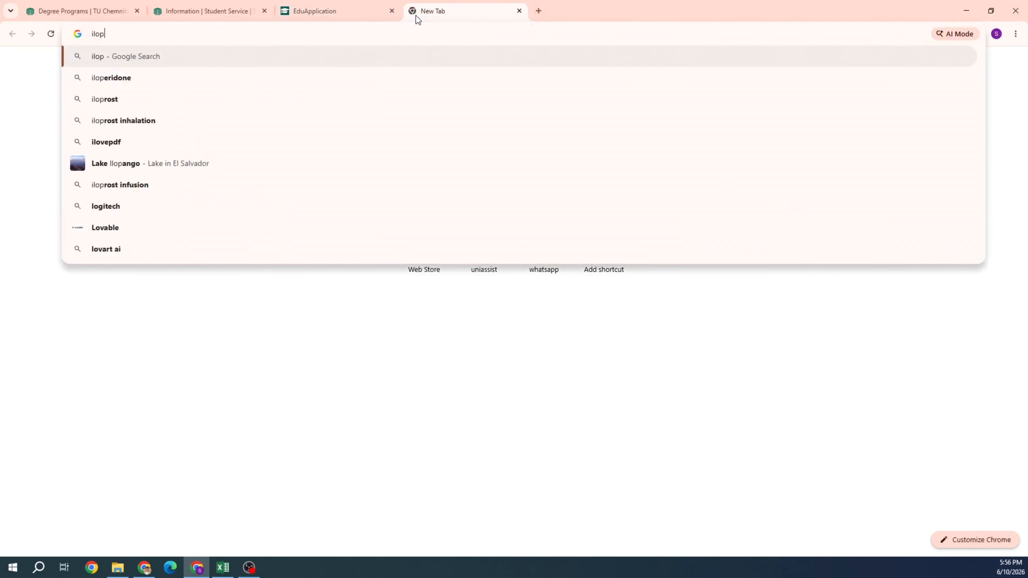
key("BackSpace")
type("vepdf")
key("Return")
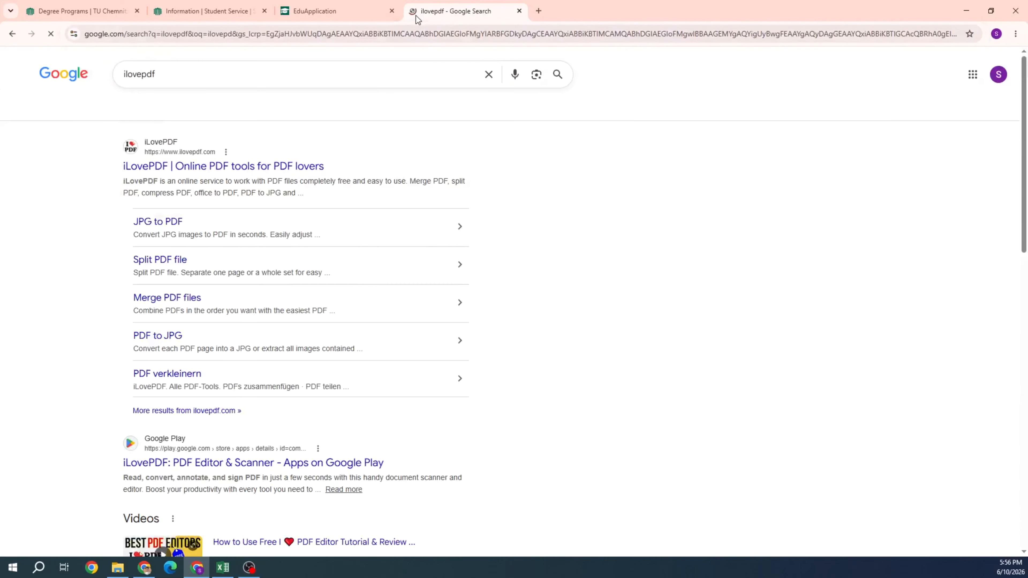
left_click(208, 170)
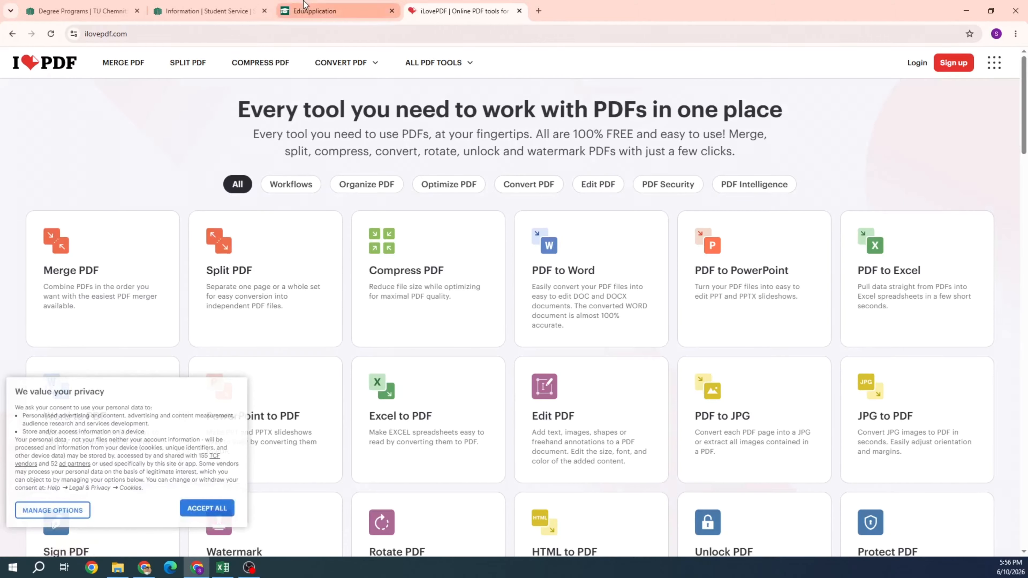
Step: Return to the EduApplication form, enter the applicant's phone number, and continue to the School Background page
left_click(315, 11)
mouse_move(388, 271)
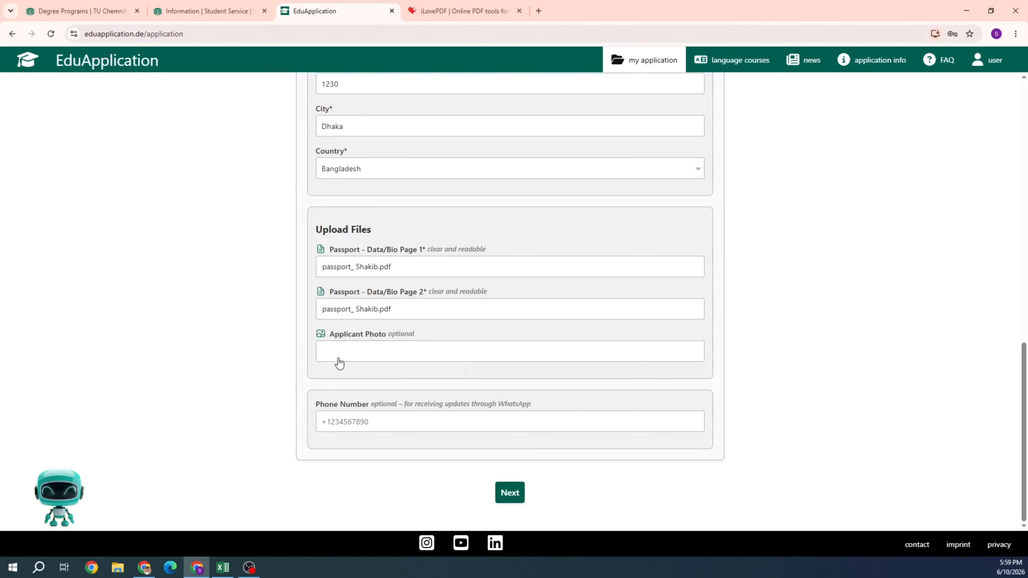
scroll(630, 308, "up", 5)
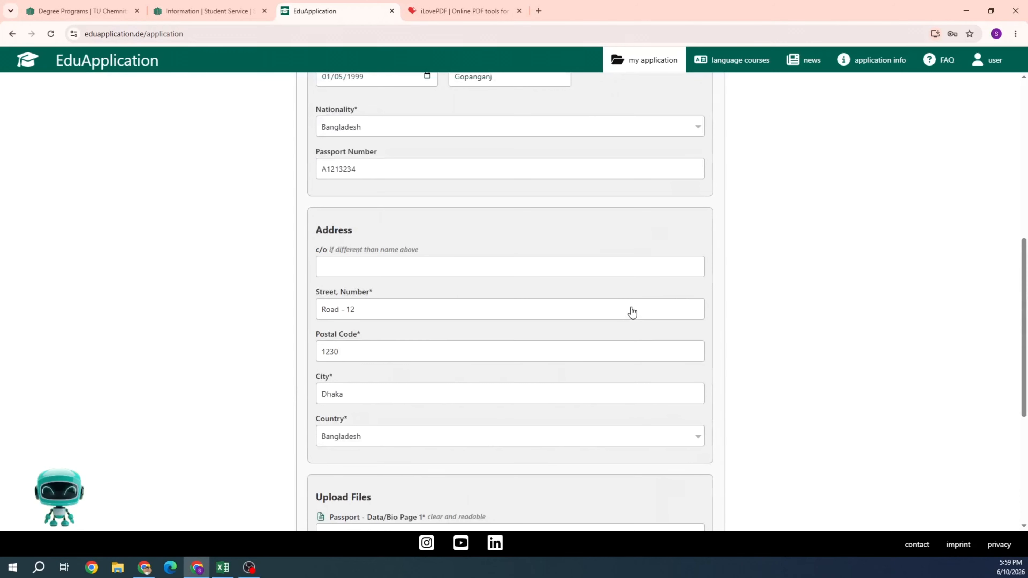
scroll(630, 308, "down", 5)
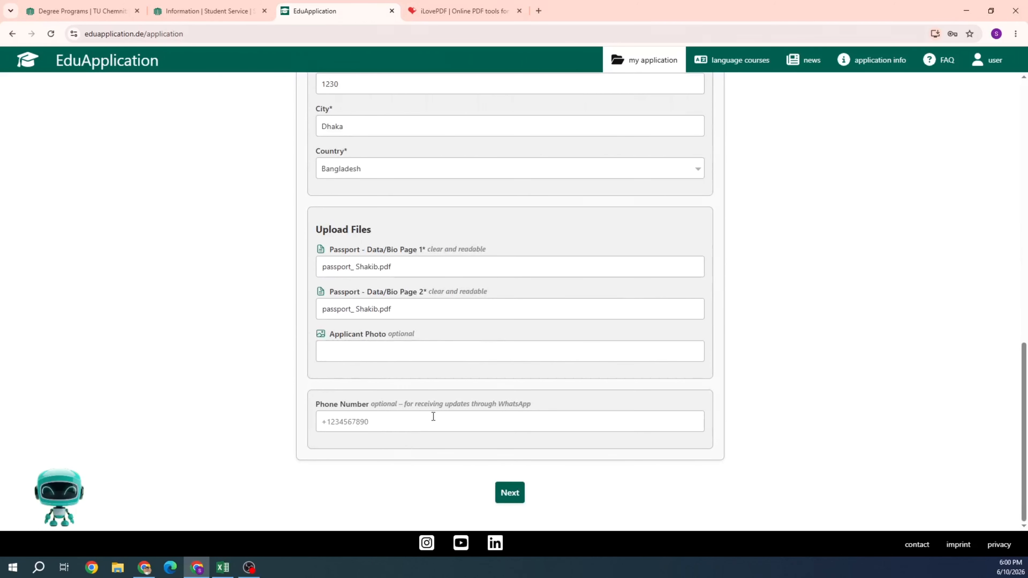
left_click(367, 421)
key("ctrl+v")
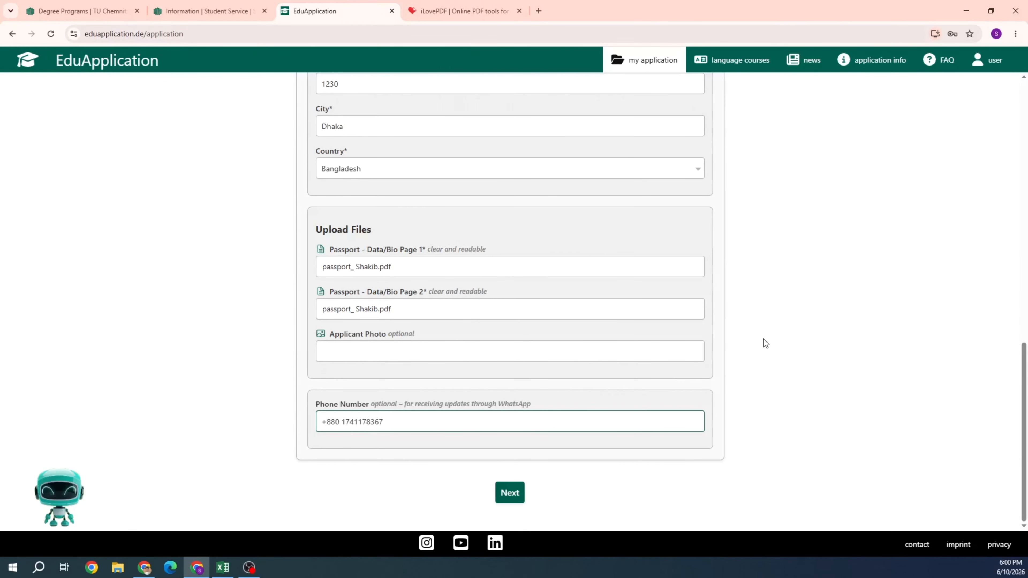
left_click(509, 493)
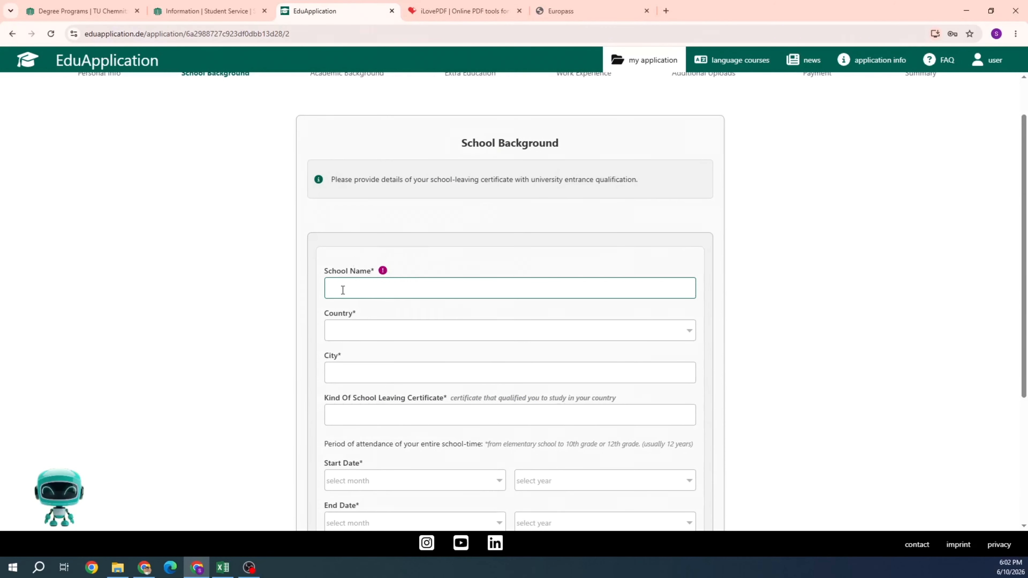
Step: Enter Govt. Bangabandhu College, Gopalganj as the school name and set the country to Bangladesh
key("super+v")
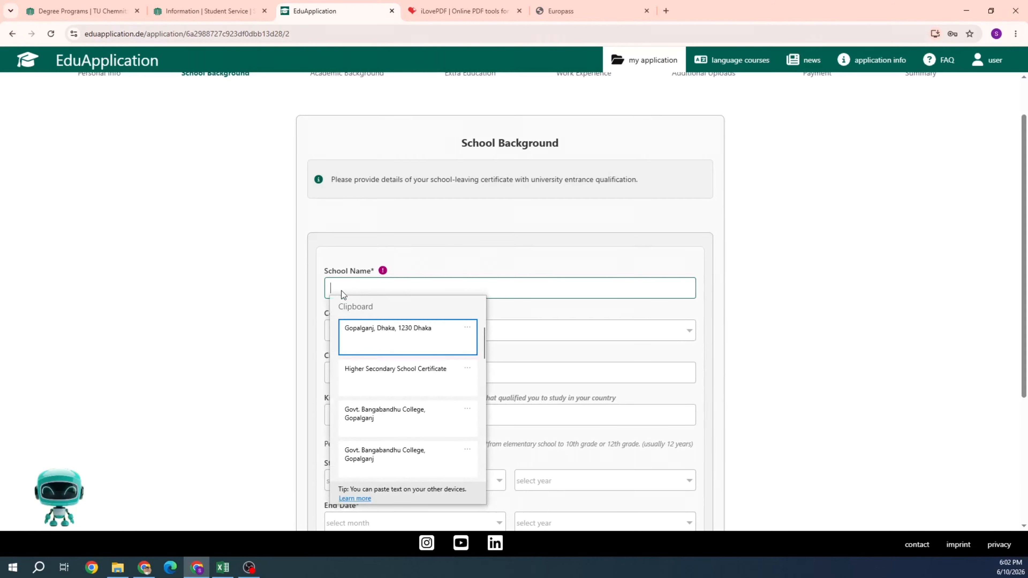
left_click(378, 420)
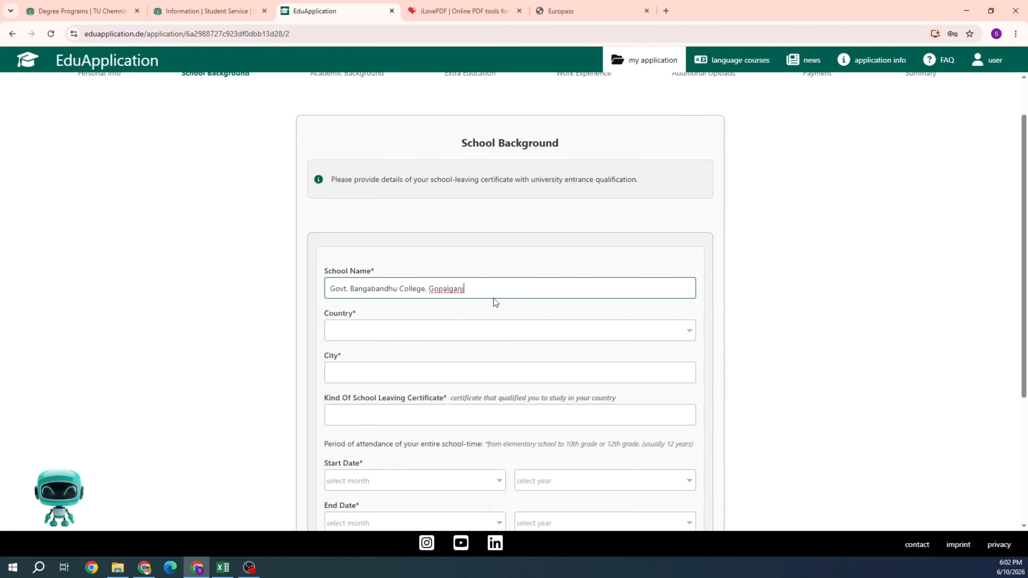
left_click_drag(484, 289, 441, 295)
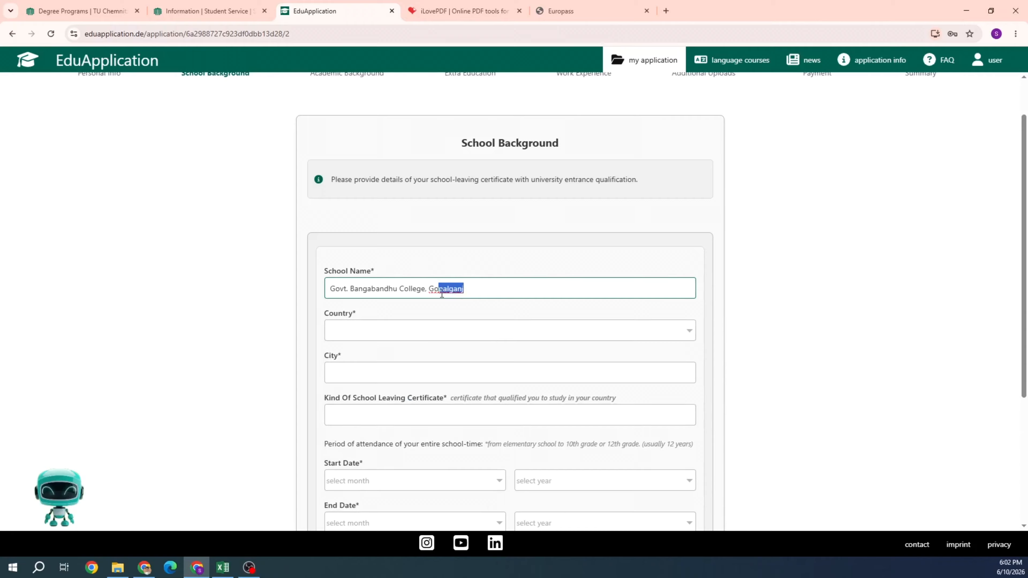
left_click(395, 325)
type("bang")
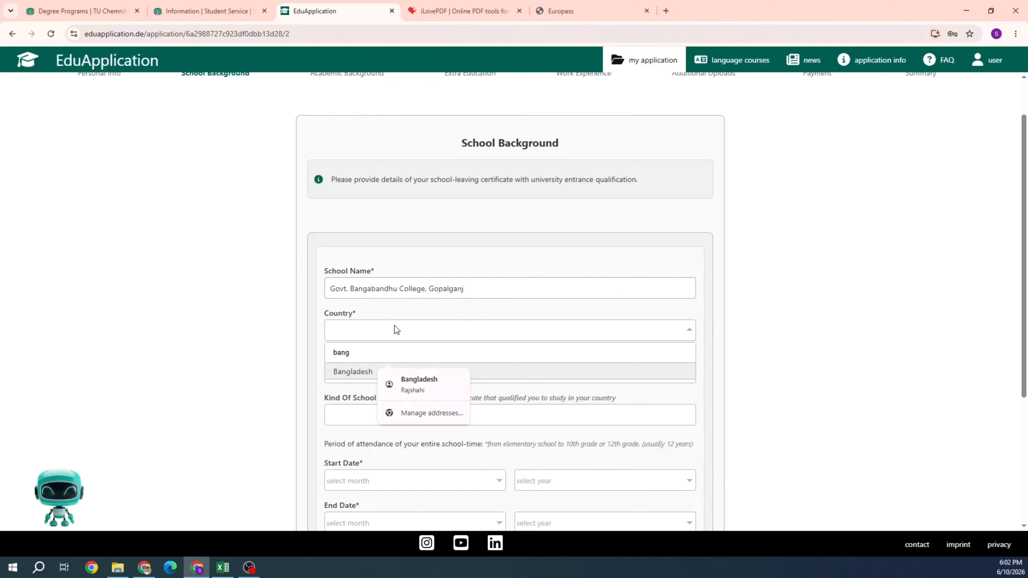
left_click(337, 371)
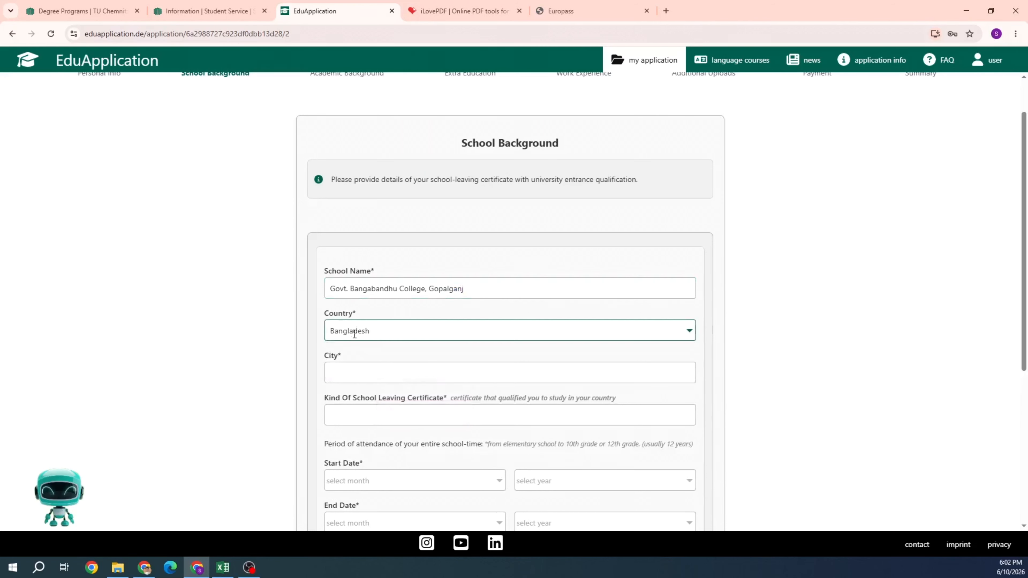
Step: Enter Gopalganj as the city and Higher Secondary School Certificate as the kind of school leaving certificate
left_click(371, 370)
type("Gopalganj")
scroll(376, 376, "down", 1)
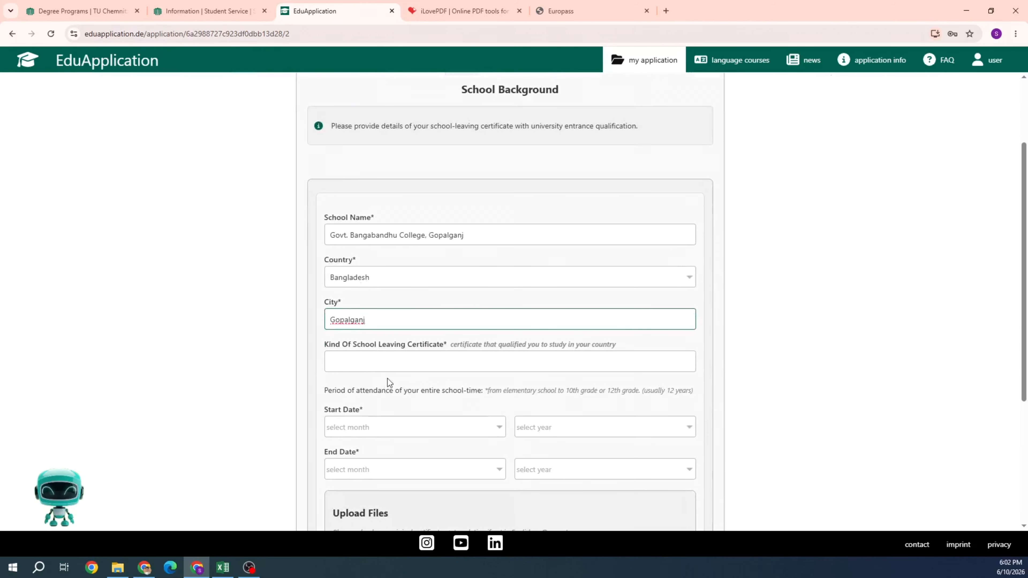
left_click(392, 362)
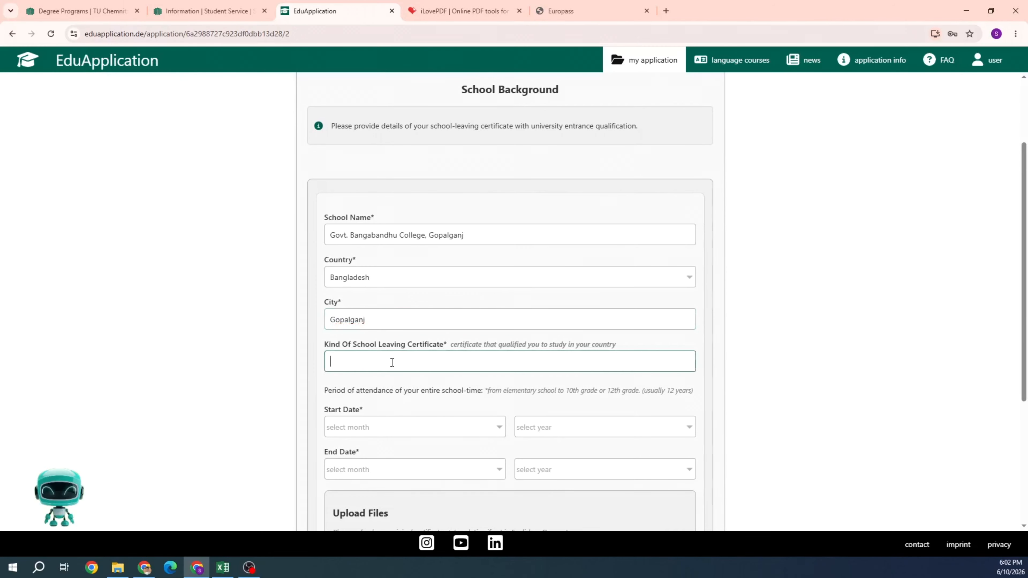
left_click(391, 362)
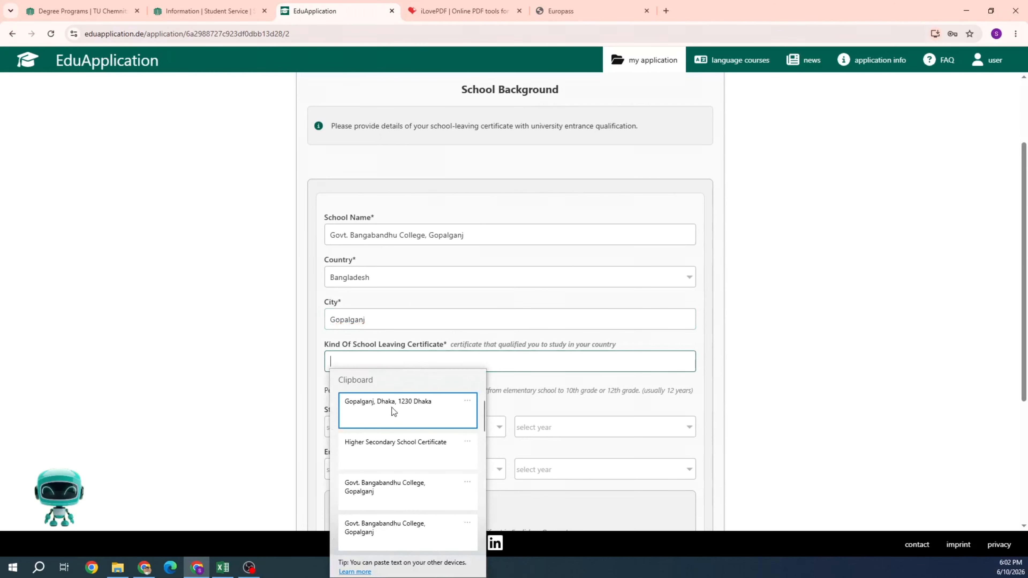
left_click(381, 453)
Step: Set the start date of the school attendance period to June 2015
scroll(328, 404, "down", 2)
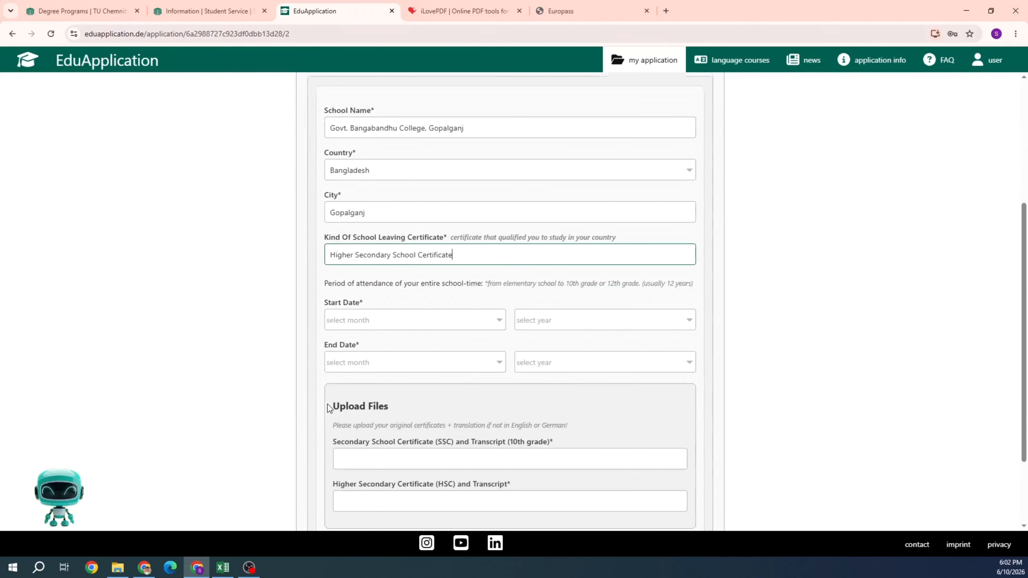
left_click(351, 318)
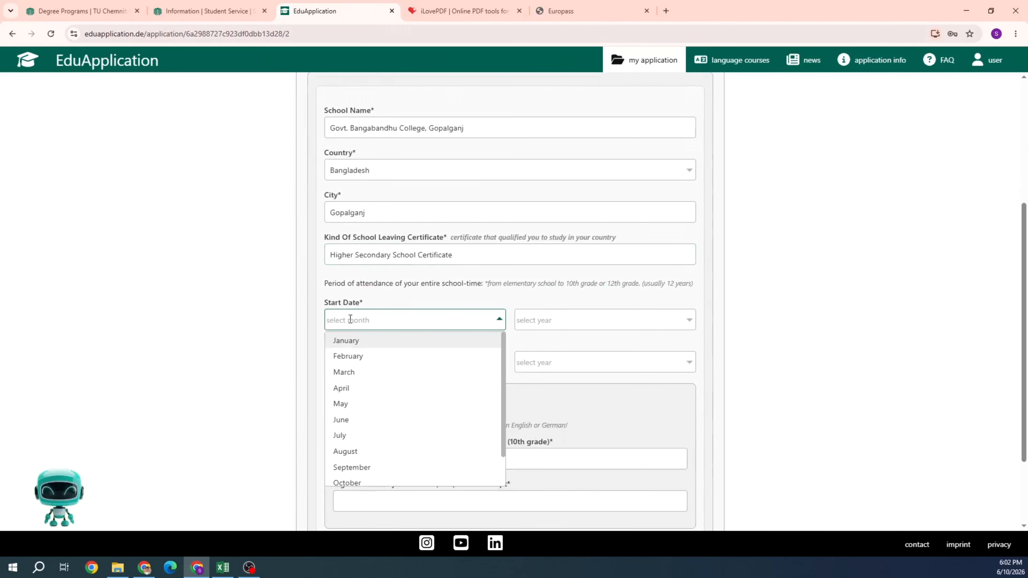
left_click(341, 420)
left_click(555, 319)
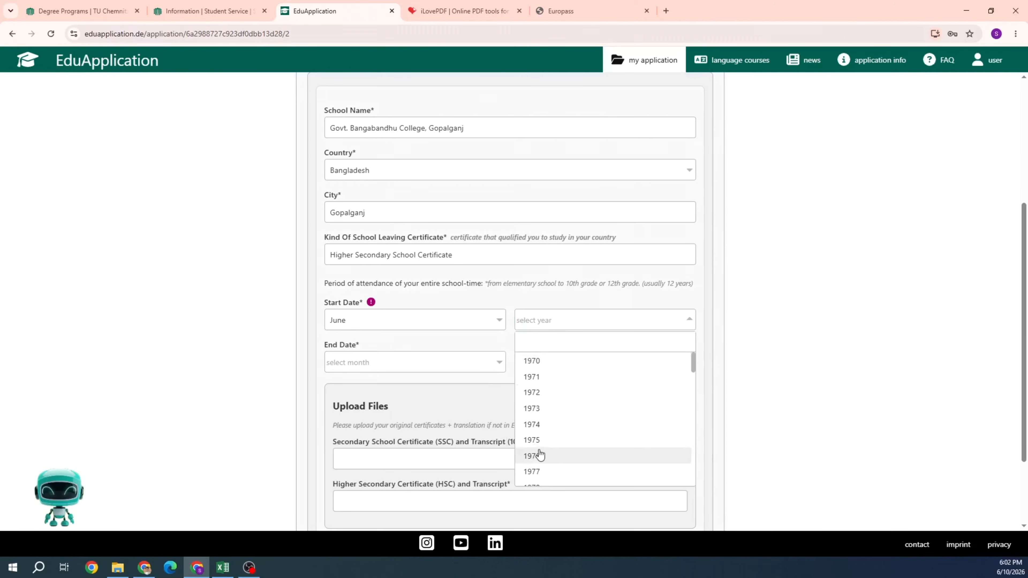
scroll(544, 459, "down", 1)
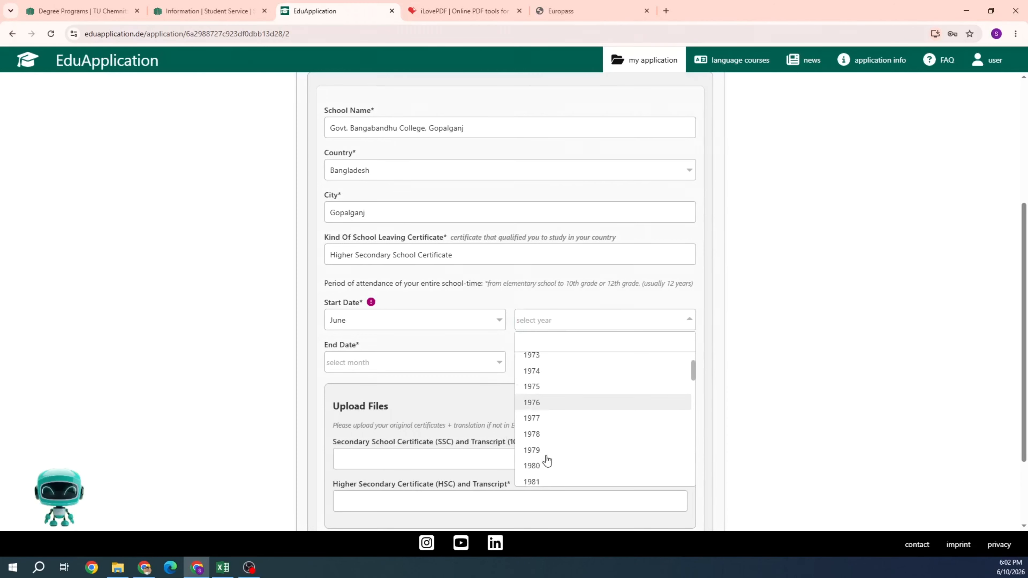
scroll(544, 458, "down", 10)
left_click(539, 460)
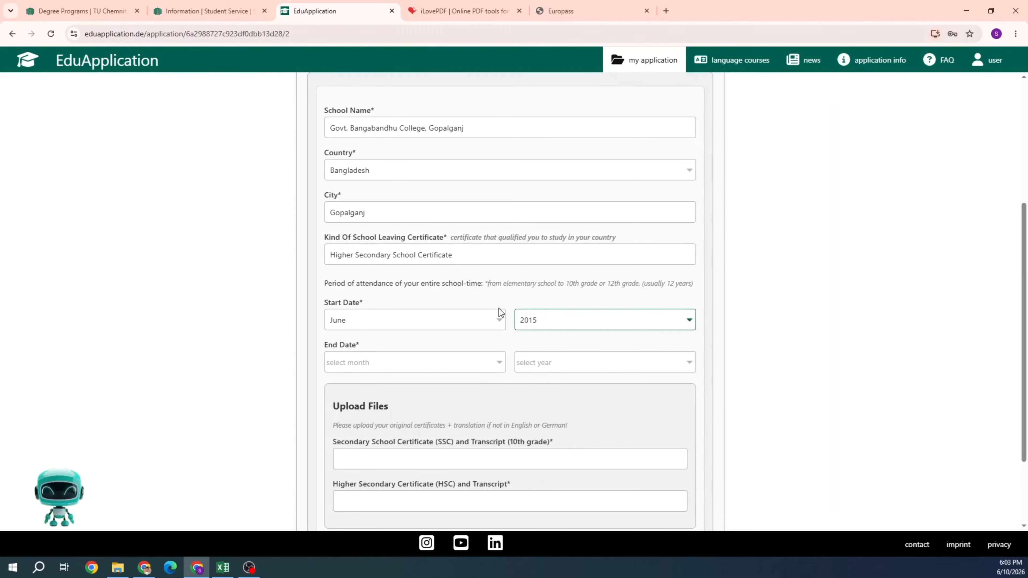
Step: Set the end date of the school attendance period to July 2017
left_click(413, 365)
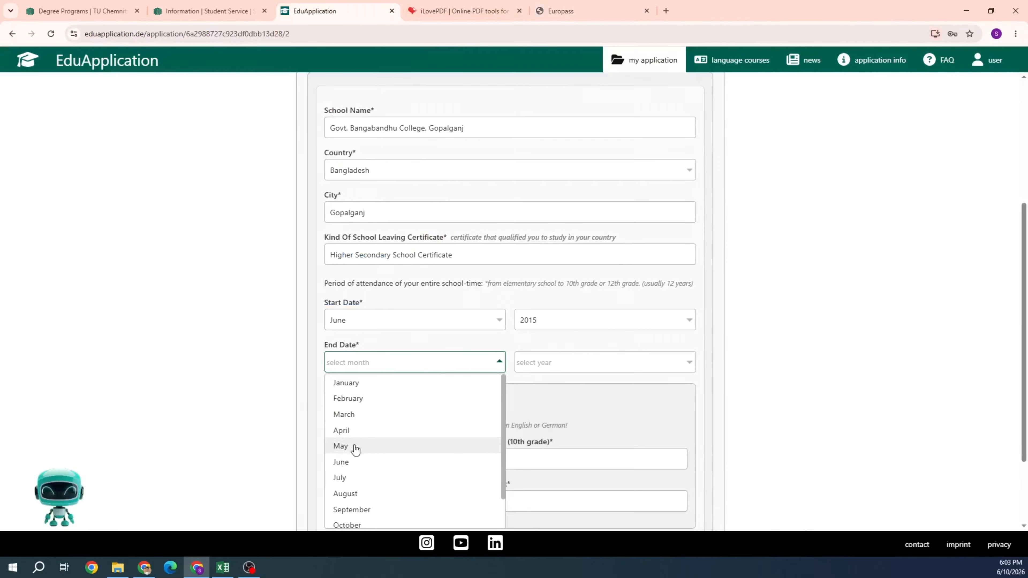
left_click(344, 477)
left_click(537, 356)
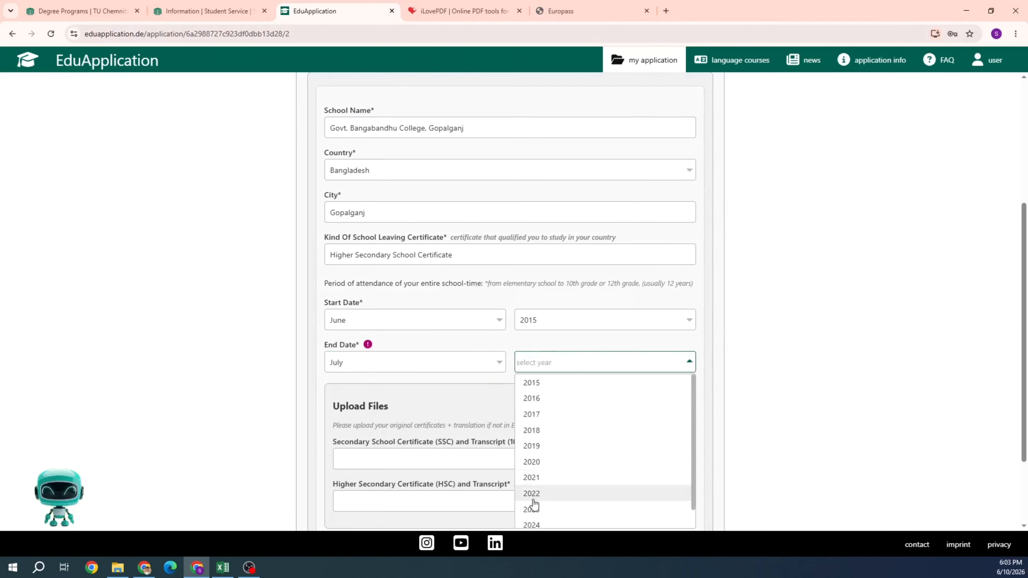
left_click(537, 413)
Step: Switch to the iLovePDF website and open its Merge PDF tool for combining the school certificates
scroll(300, 405, "down", 3)
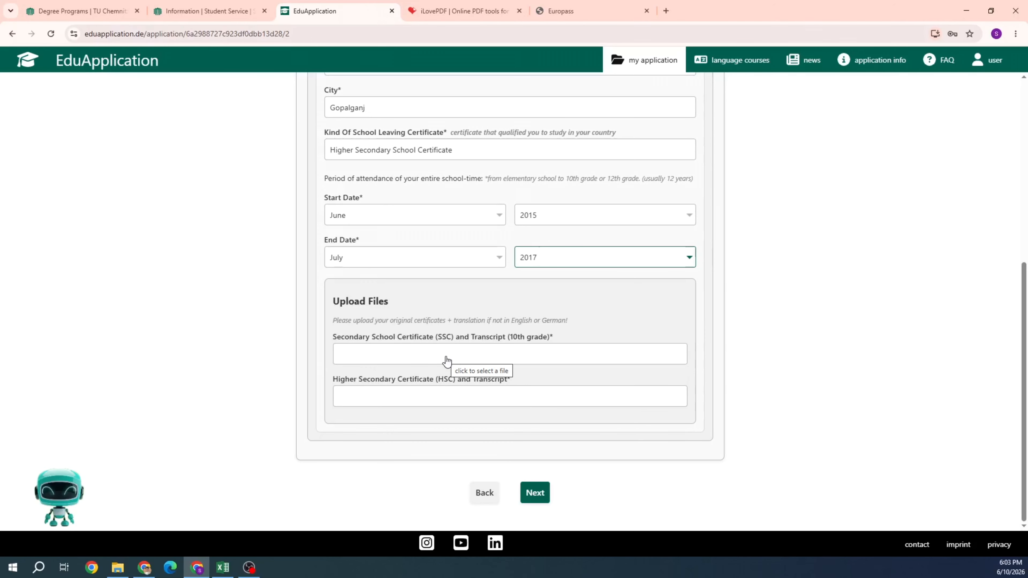
scroll(446, 360, "up", 5)
scroll(445, 357, "down", 5)
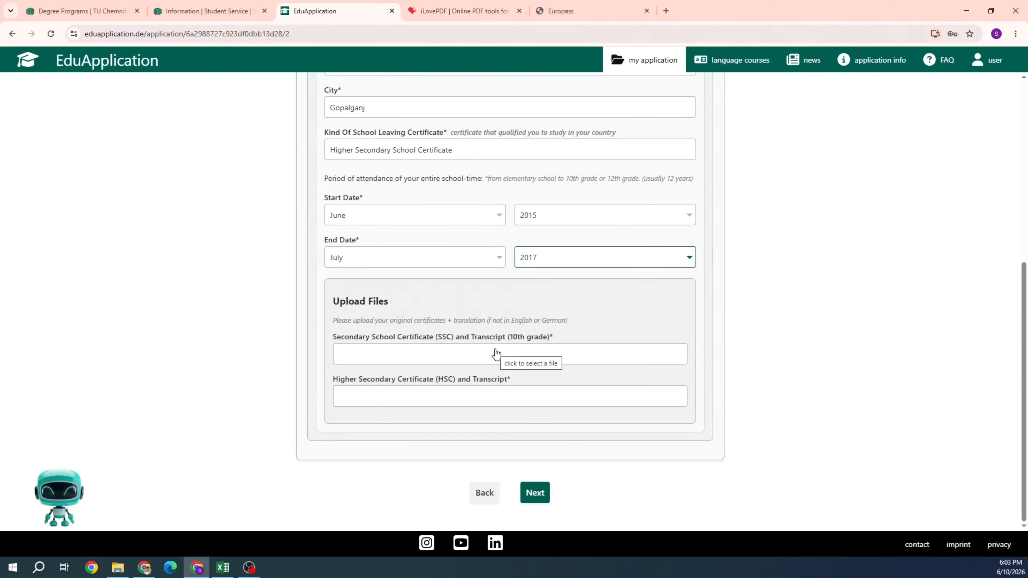
left_click(468, 5)
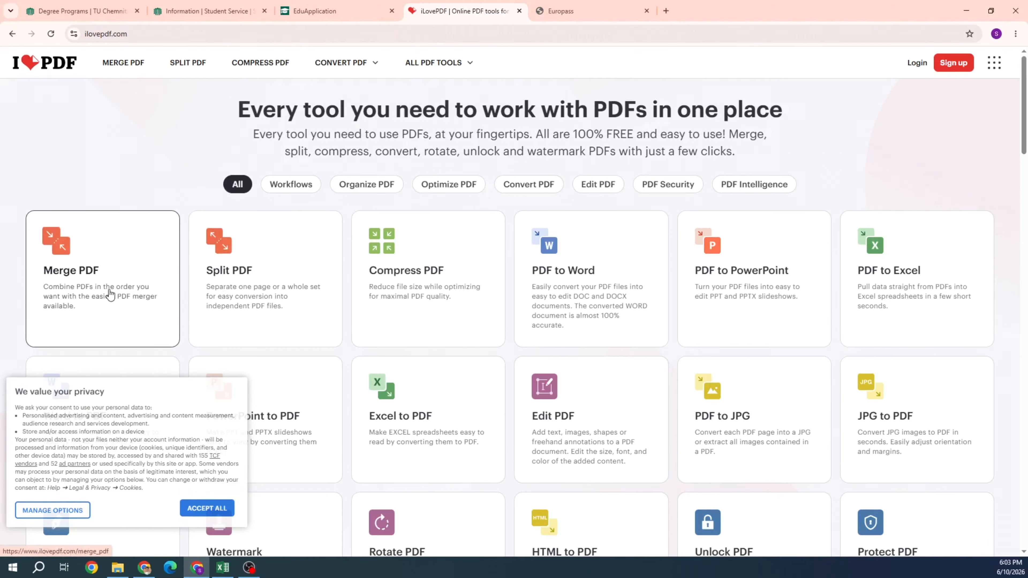
left_click(110, 295)
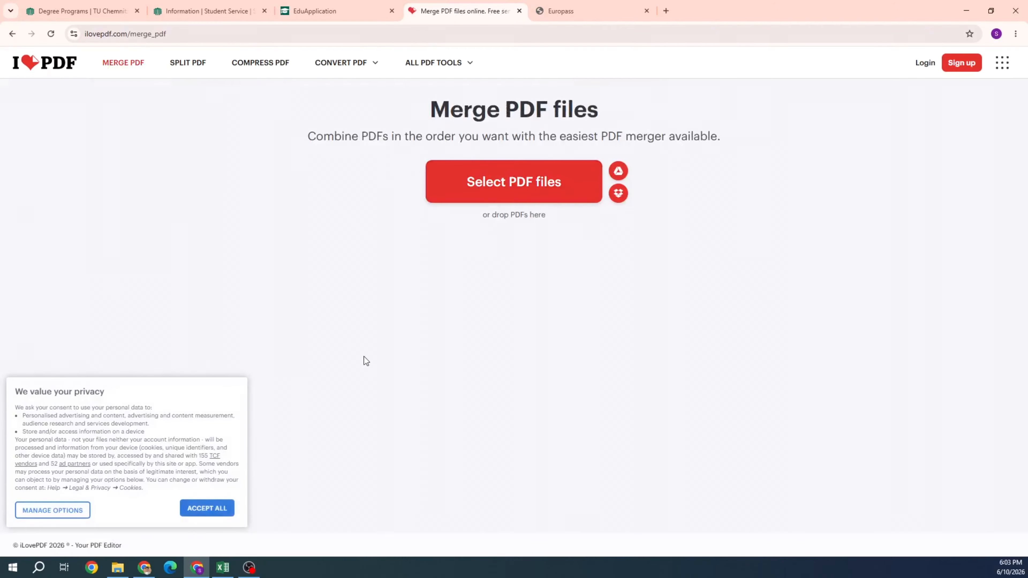
Step: Switch to File Explorer's PDF folder and resize its window so it sits beside the Merge PDF page's file selection area
left_click(117, 568)
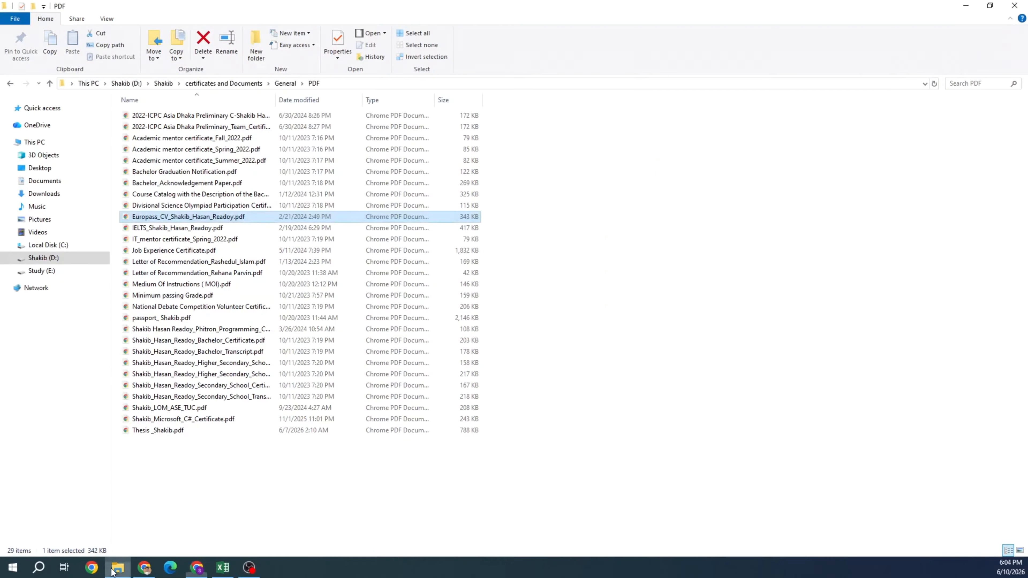
left_click_drag(576, 7, 815, 119)
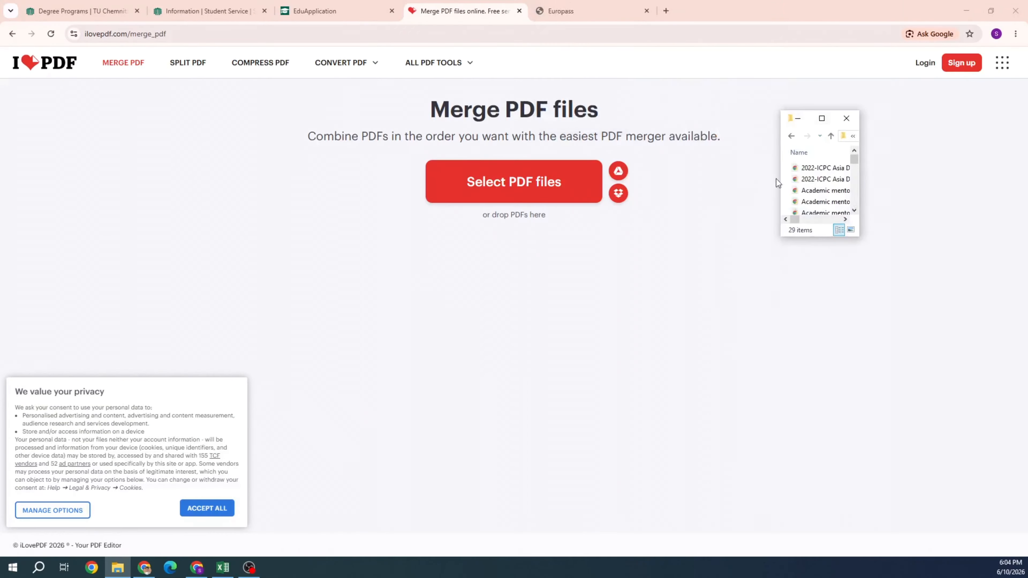
left_click_drag(779, 234, 612, 309)
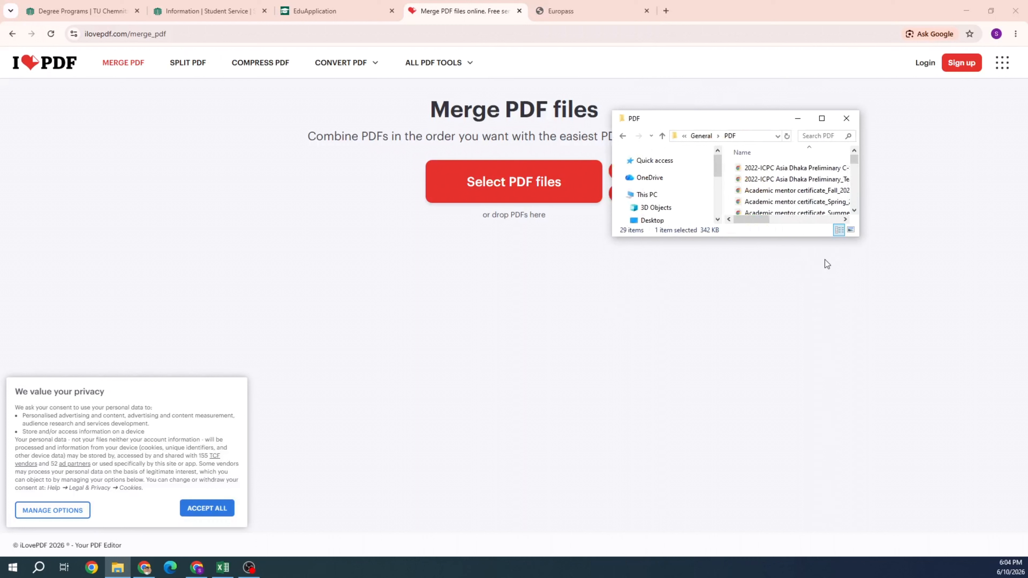
left_click_drag(853, 239, 947, 444)
Step: Add the Secondary School Certificate and Secondary School Transcript PDFs together to the Merge PDF page
scroll(777, 363, "down", 4)
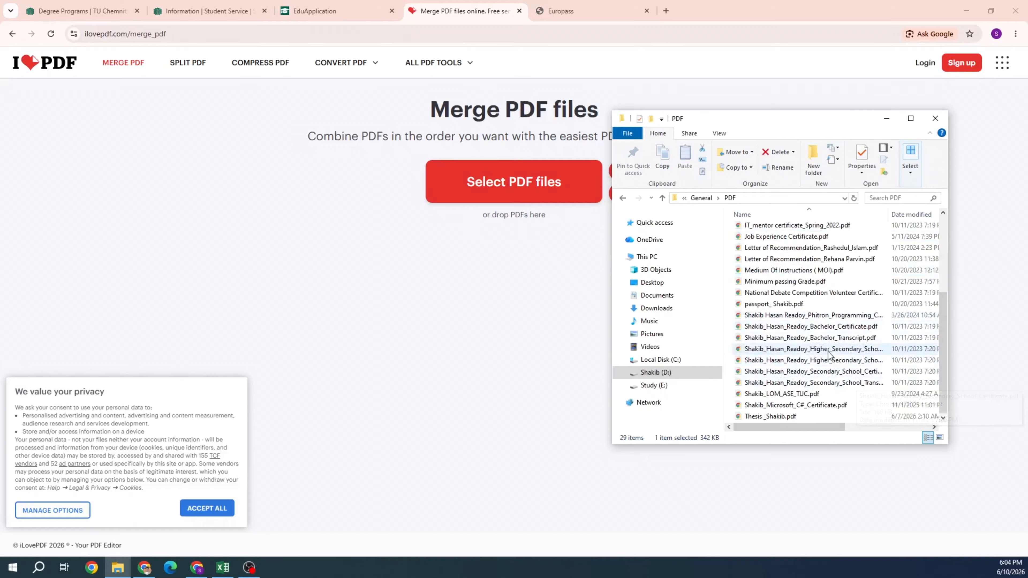
left_click(835, 373)
left_click(835, 384, "ctrl")
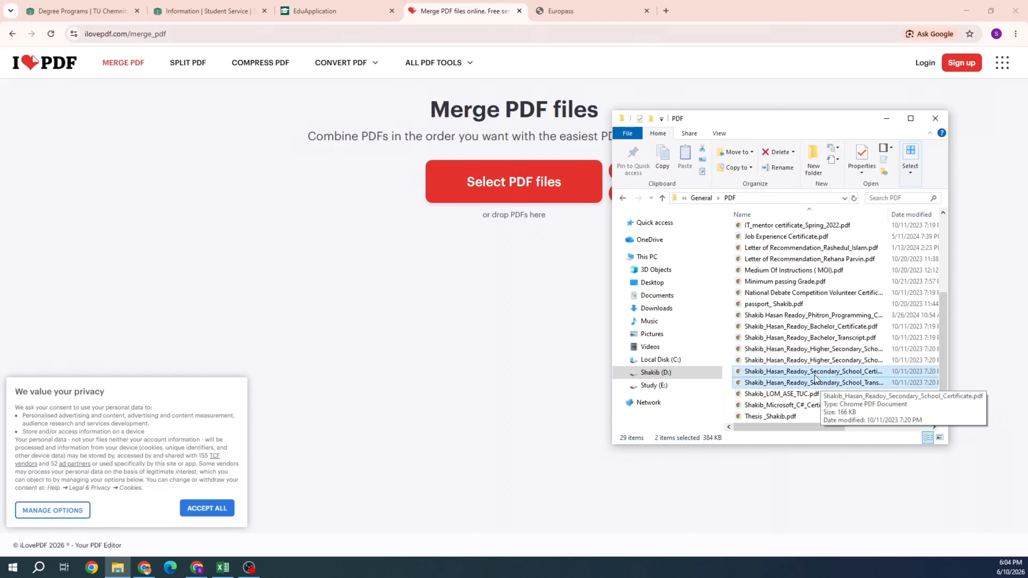
left_click_drag(814, 378, 498, 184)
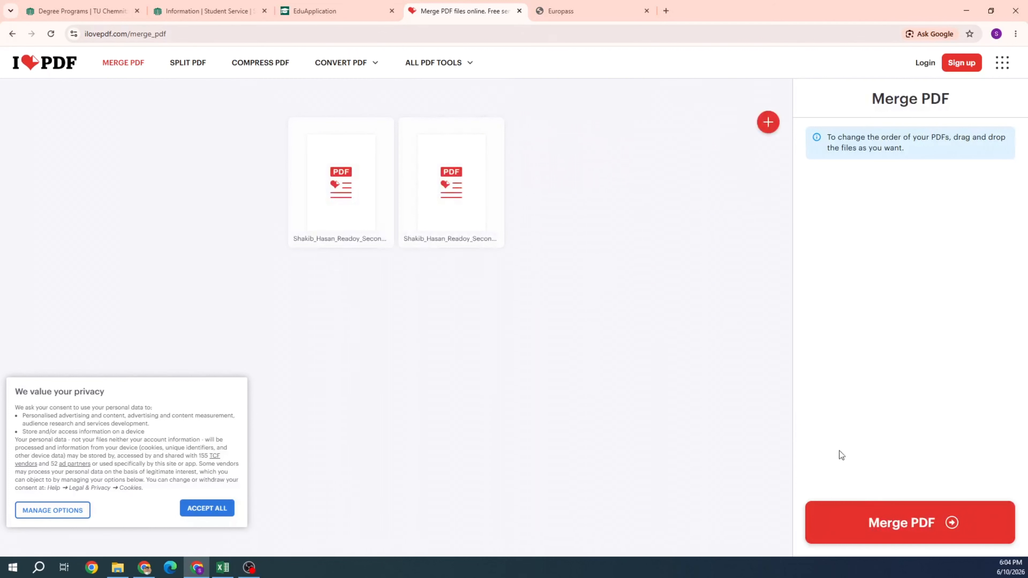
Step: Merge the Secondary School Certificate and Transcript PDFs and download the merged file
left_click(902, 523)
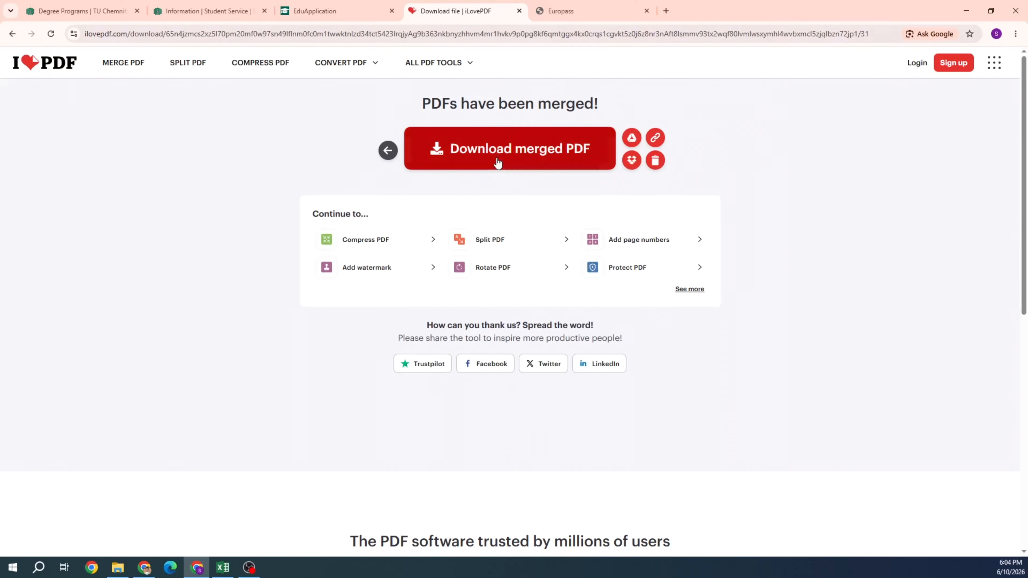
left_click(498, 163)
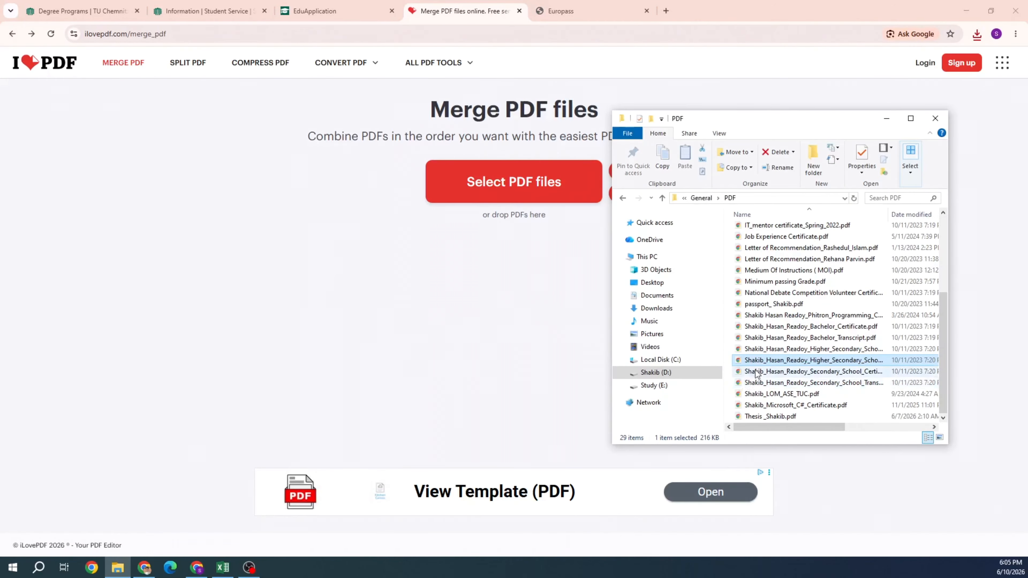
Step: Merge the Higher Secondary School Certificate and Transcript PDFs into one file and download it
left_click(797, 349, "ctrl")
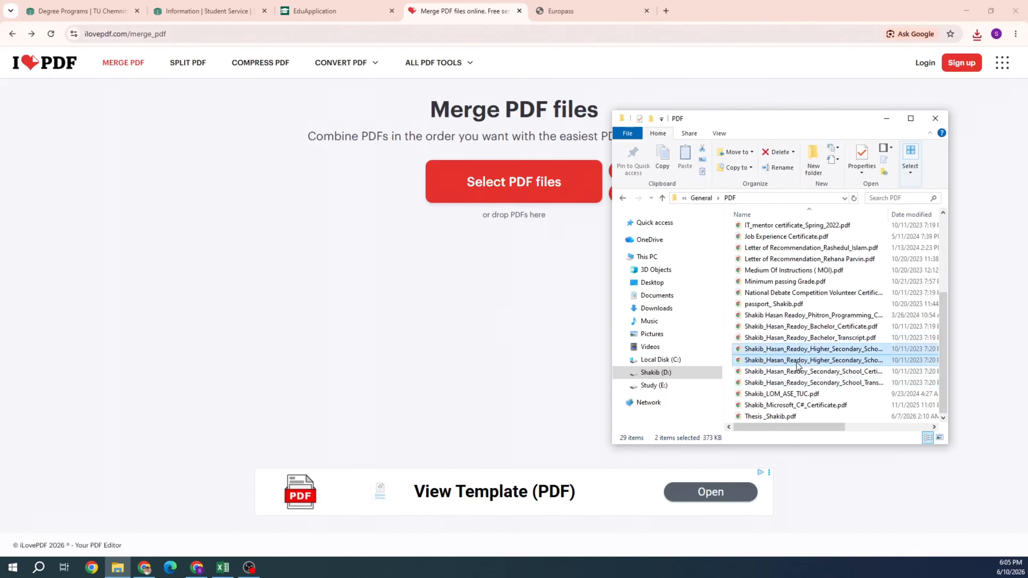
left_click_drag(797, 364, 544, 199)
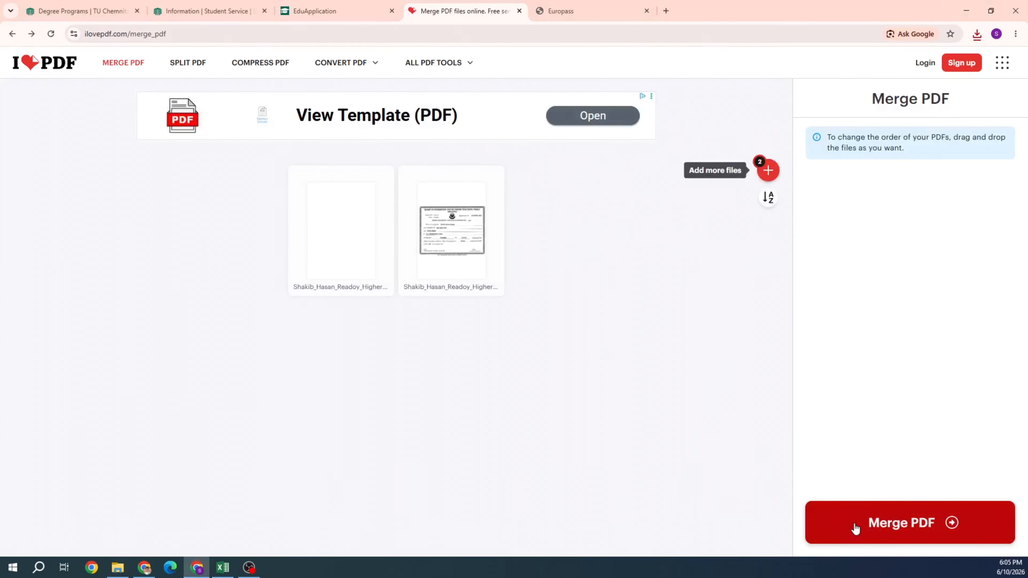
left_click(856, 527)
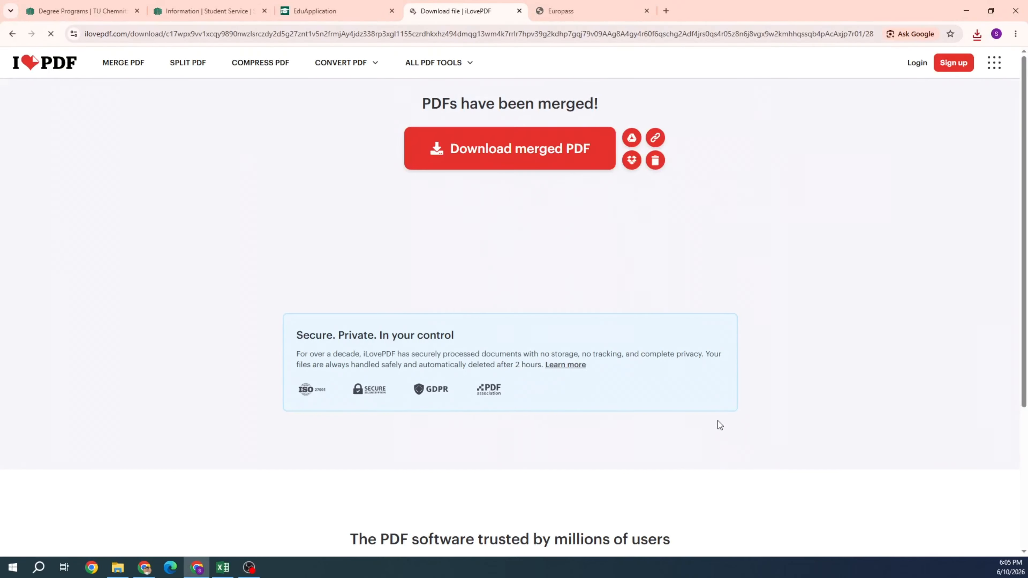
left_click(524, 152)
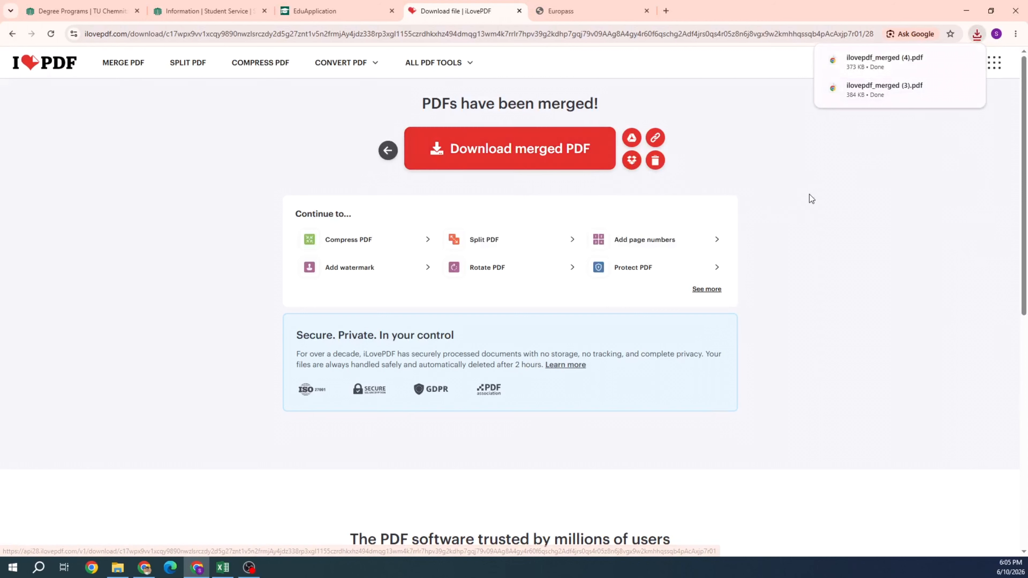
Step: Create a folder named TUC inside File Explorer's PDF folder and place both downloaded merged PDFs in it
key("alt+Tab")
key("ctrl+shift+n")
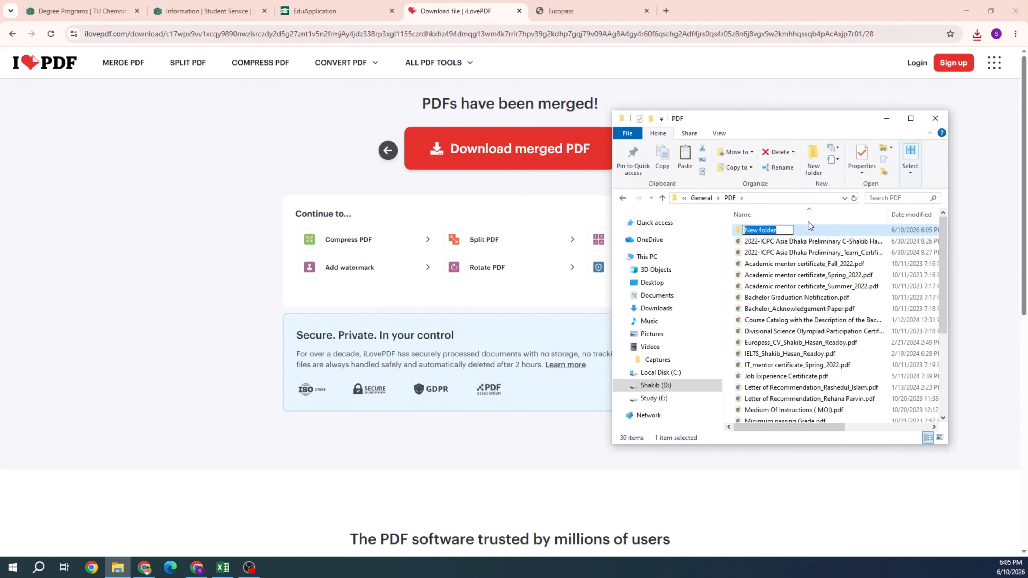
type("TUC")
key("Return")
key("Return")
key("ctrl+v")
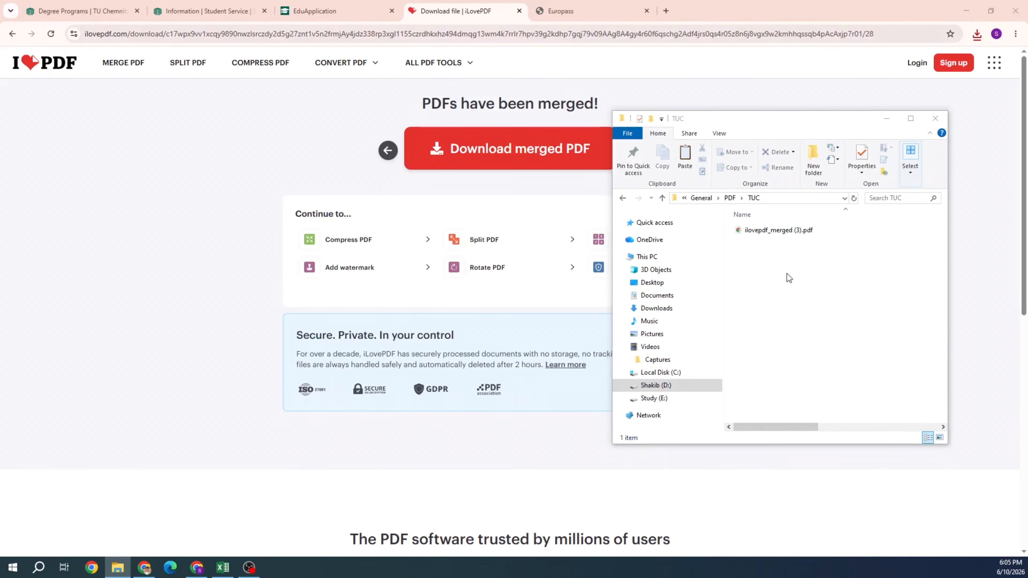
left_click(787, 294)
Step: Rename ilovepdf_merged (3).pdf as SSC Certificate and Transcript
left_click(776, 230)
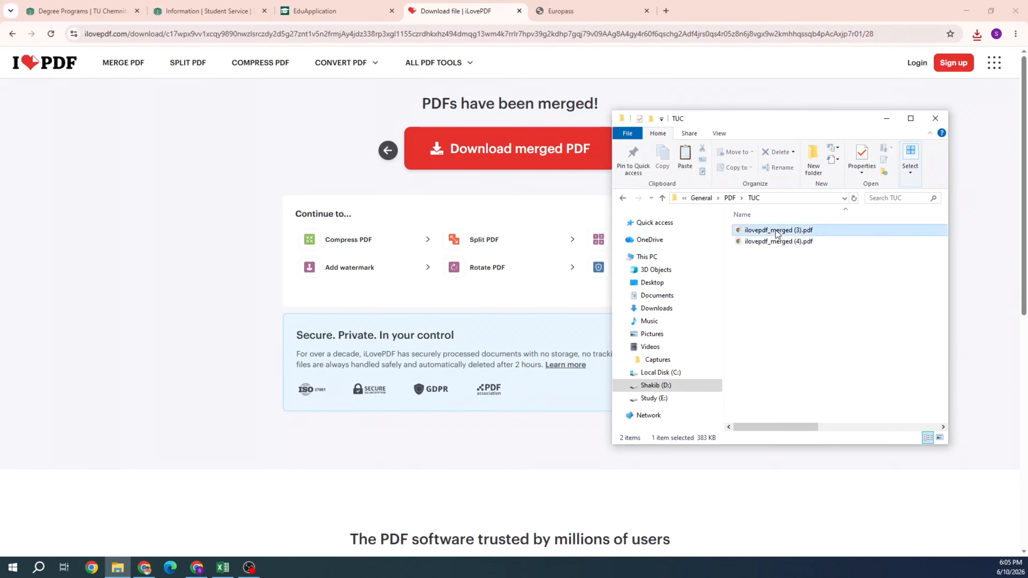
right_click(776, 230)
left_click(811, 417)
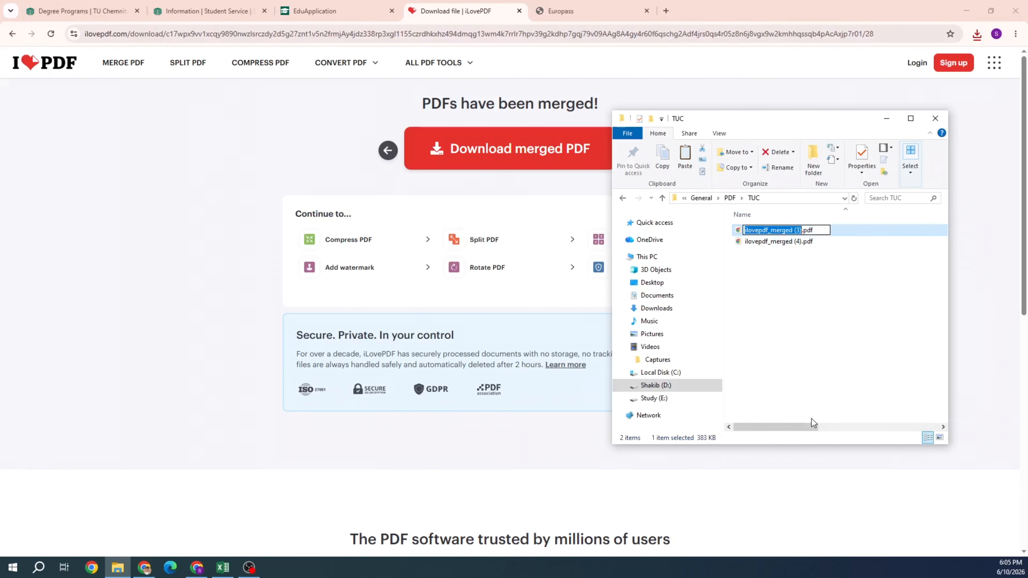
type("SS")
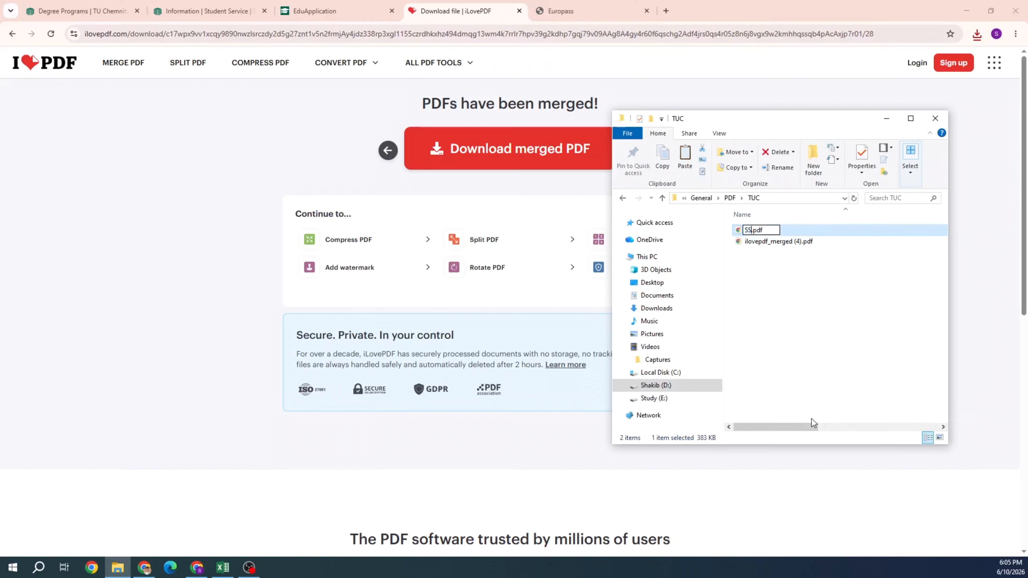
type("C ")
type("Certificate")
type(" and Trac")
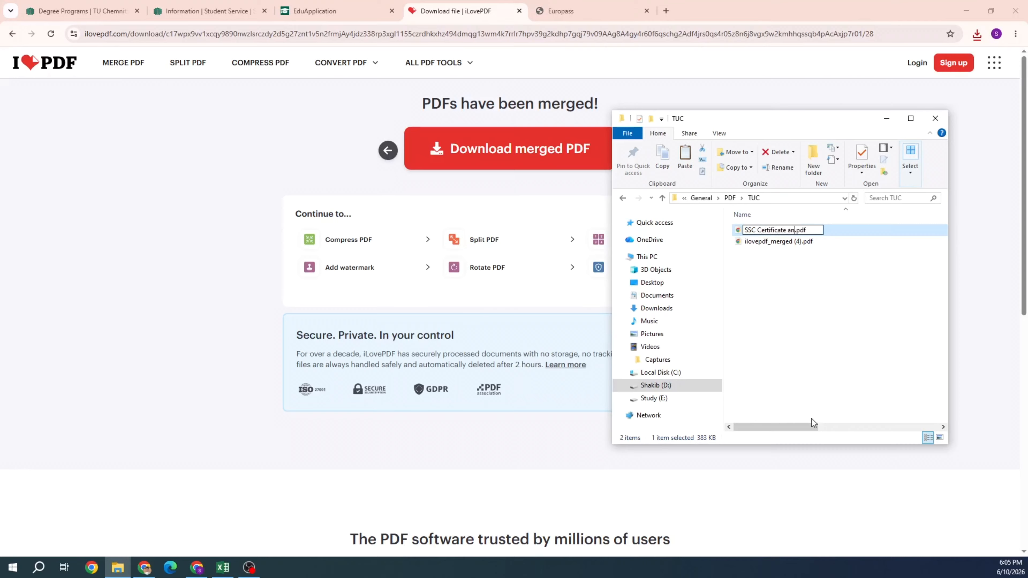
key("BackSpace")
type("nscript")
Step: Rename the other merged PDF in the TUC folder as HSC Certificate and Transcript
key("ctrl+a")
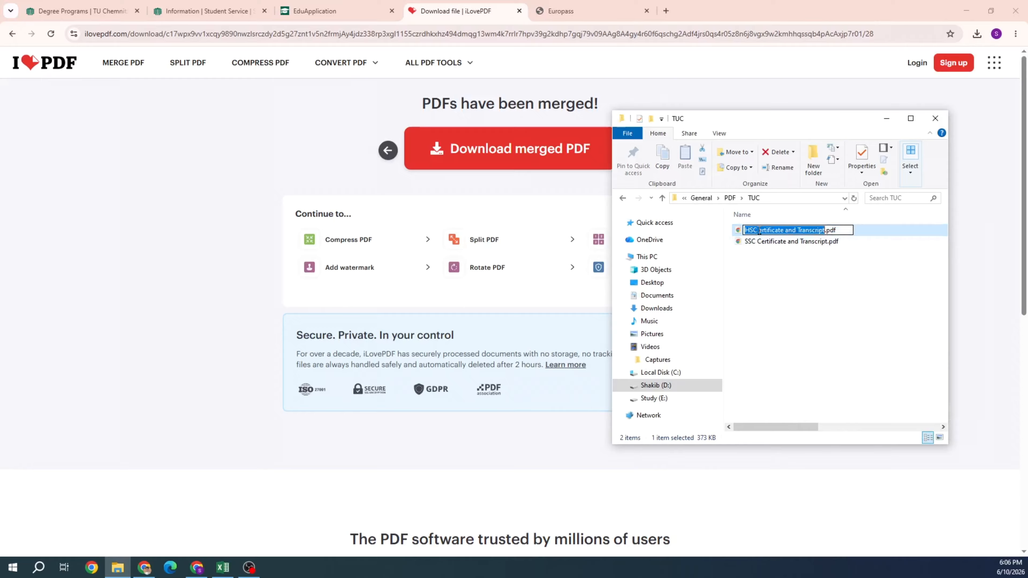
left_click(758, 230)
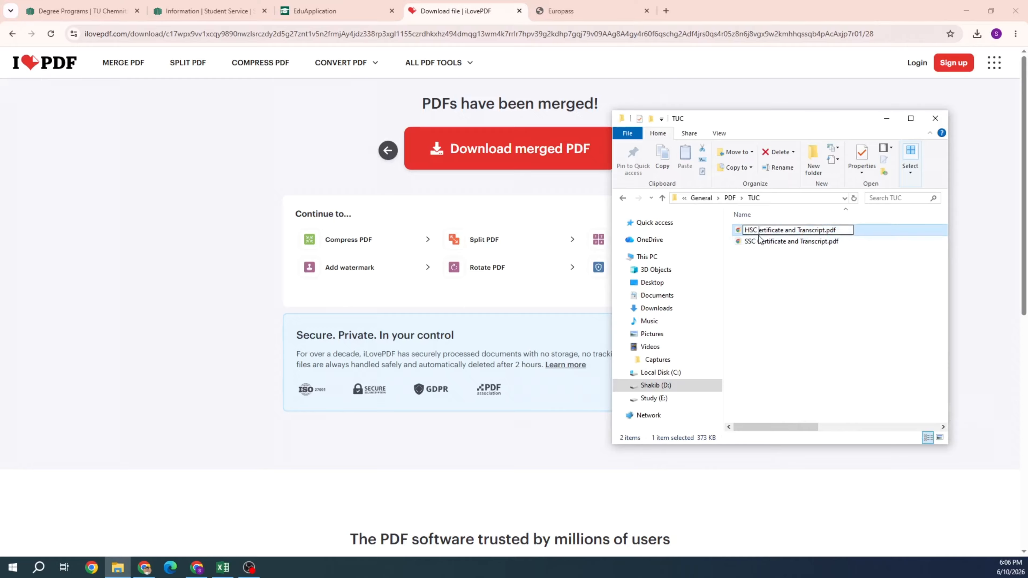
type("C")
key("Return")
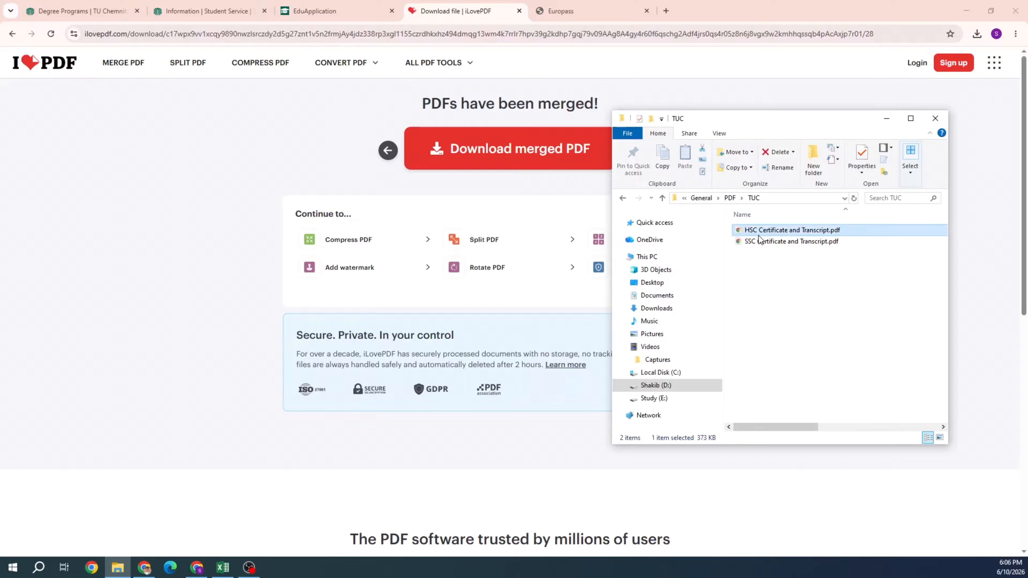
left_click(770, 279)
Step: Switch to EduApplication and upload SSC Certificate and Transcript.pdf from the TUC folder as the 10th grade certificate
left_click(315, 11)
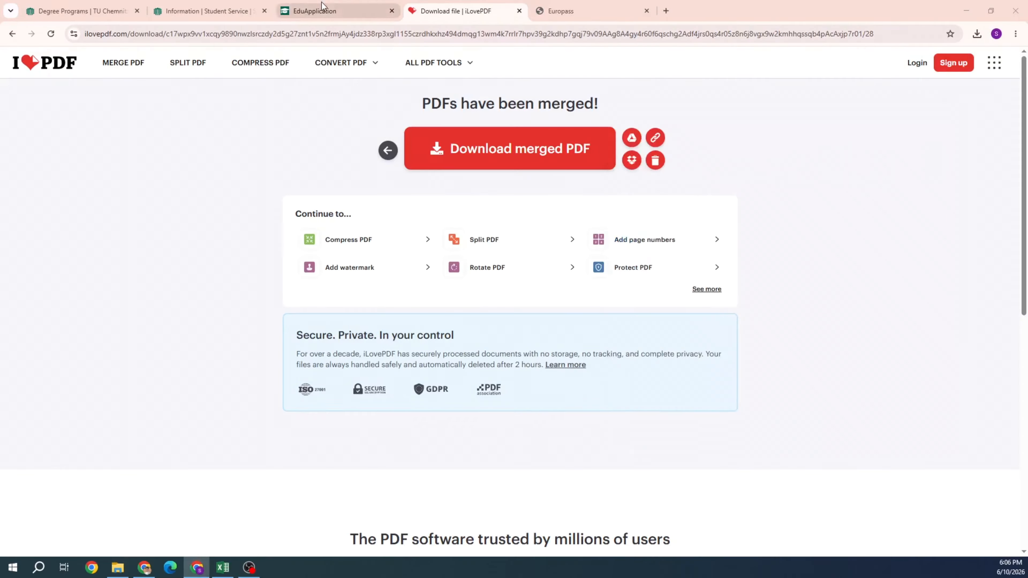
left_click(464, 358)
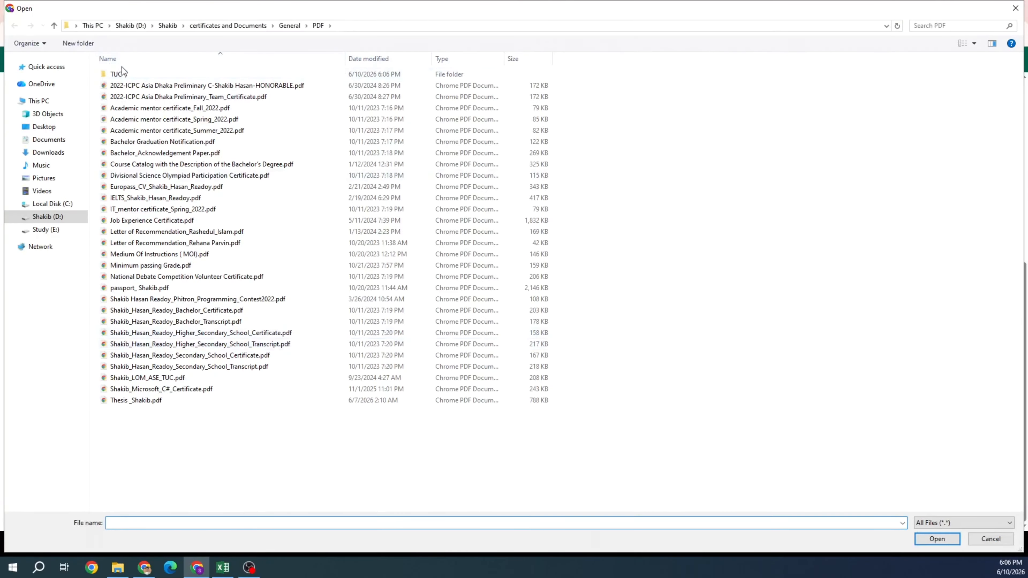
double_click(121, 72)
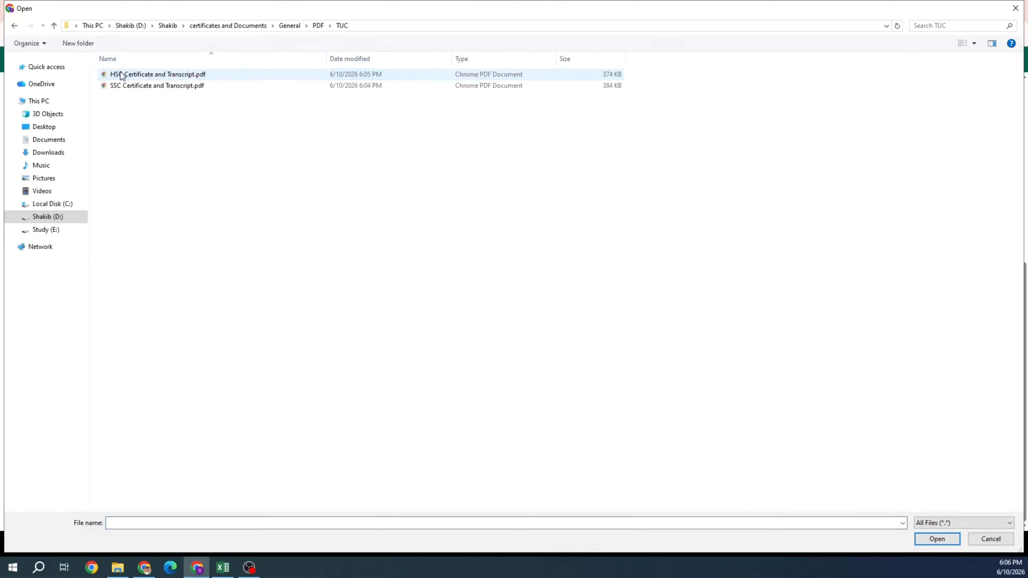
left_click(153, 89)
double_click(152, 87)
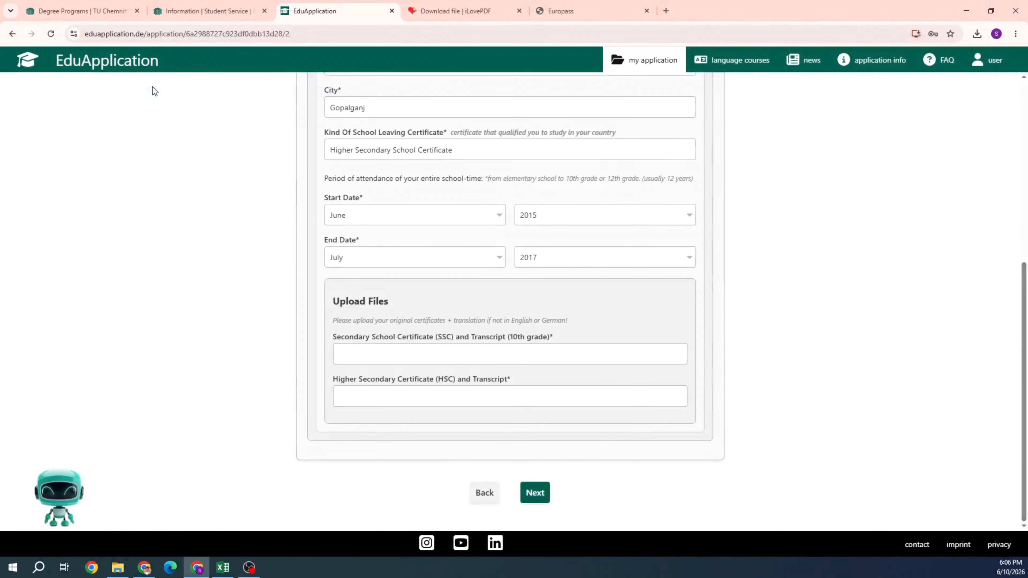
Step: Upload HSC Certificate and Transcript.pdf for the Higher Secondary Certificate and Transcript
left_click(400, 395)
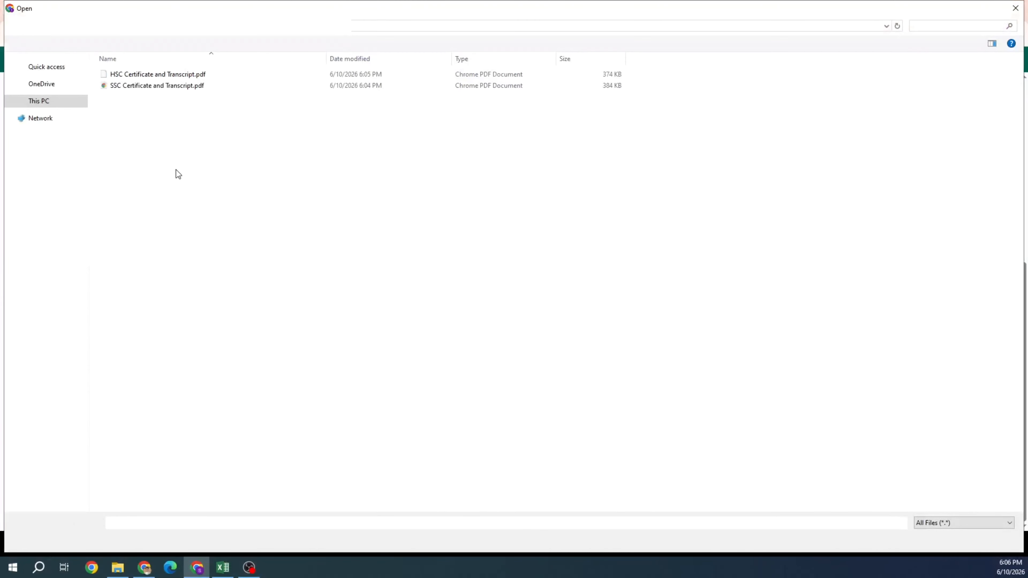
left_click(147, 77)
double_click(147, 77)
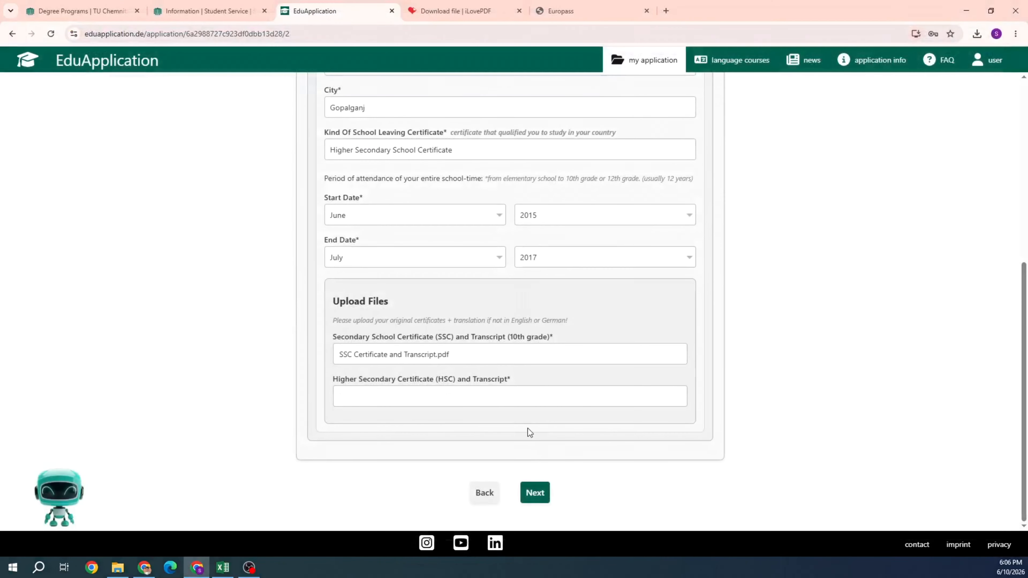
Step: Try to continue past School Background, stay to show the errors, and check the note on the school attendance period
left_click(543, 499)
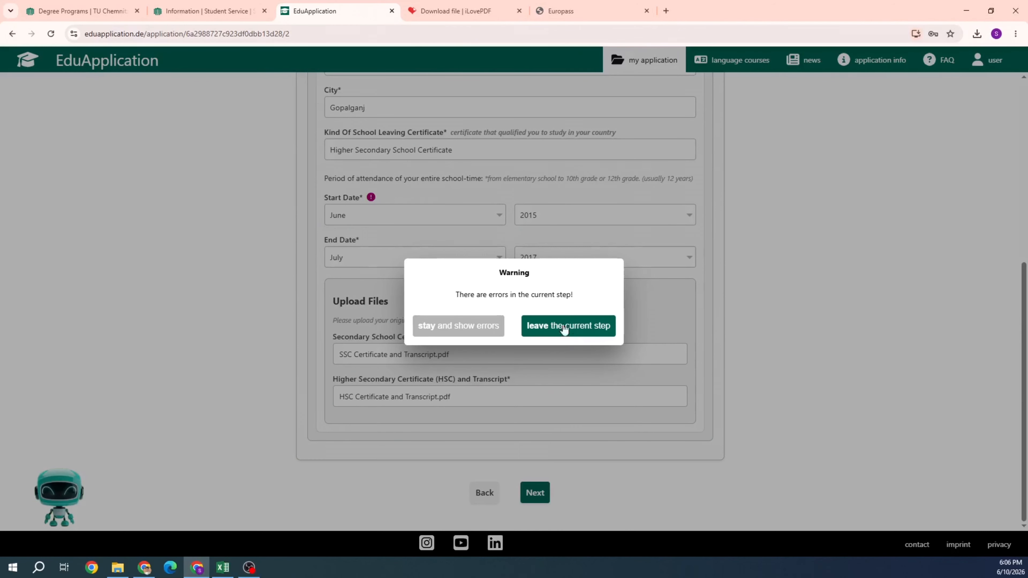
left_click(481, 335)
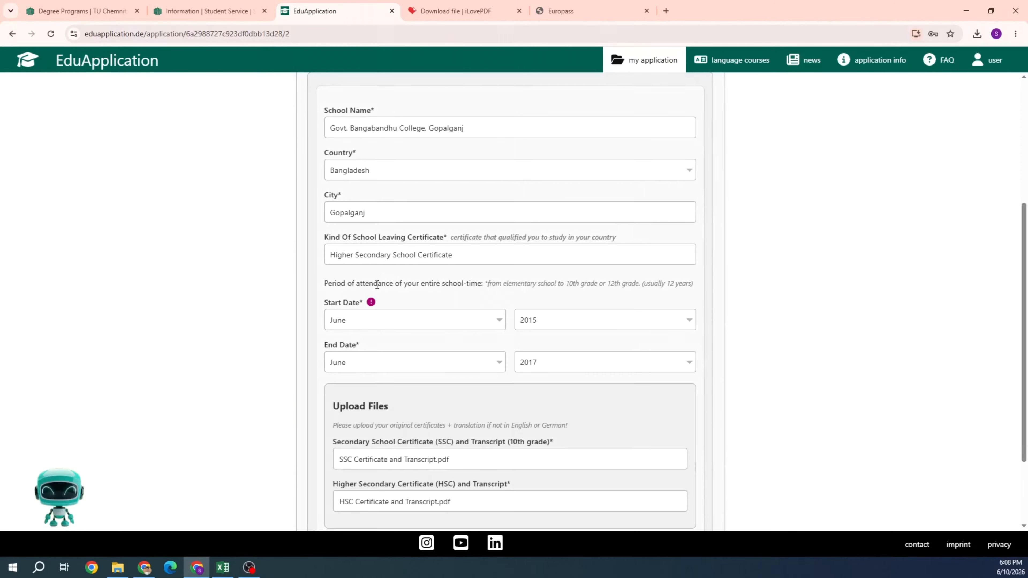
left_click_drag(326, 280, 689, 282)
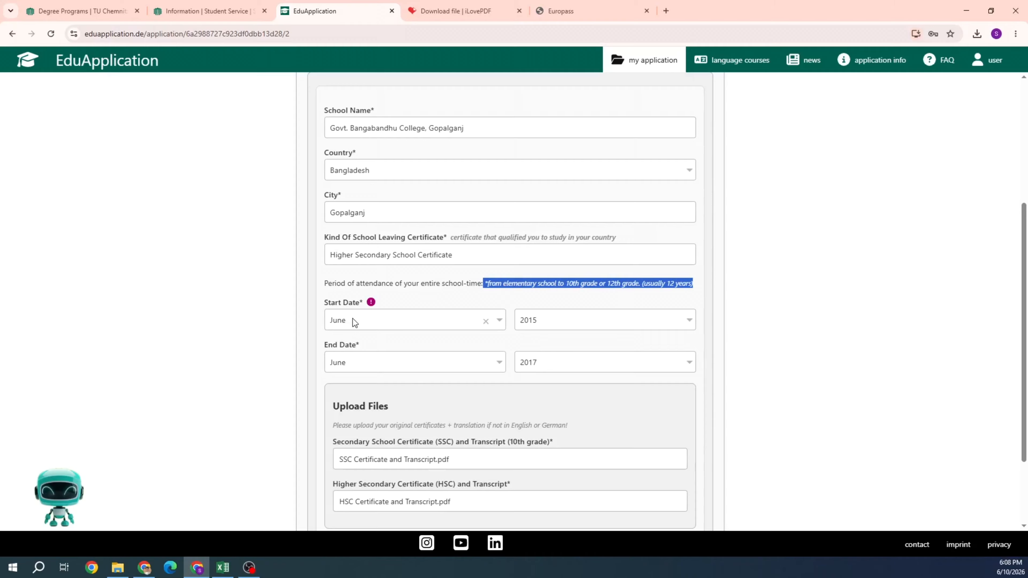
Step: Set the start date of the school attendance period to January 2006 and continue to the Academic Background section
left_click(538, 320)
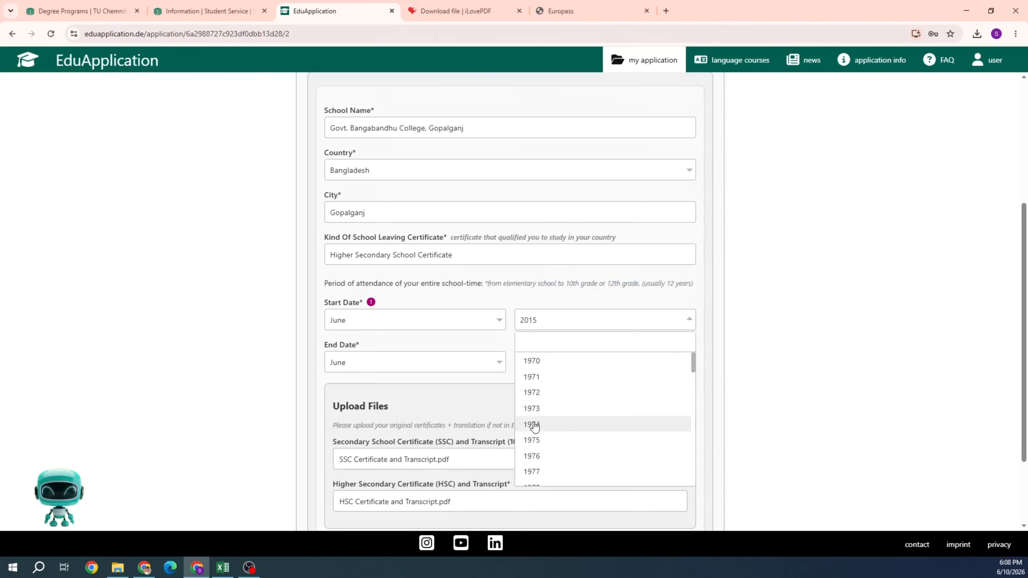
scroll(530, 440, "down", 15)
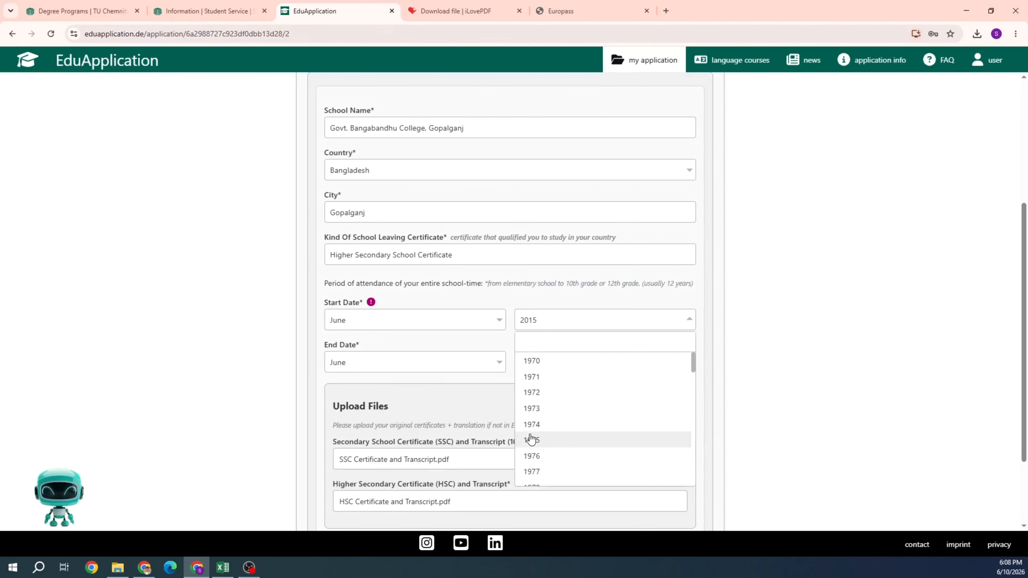
scroll(525, 447, "down", 1)
scroll(526, 447, "up", 2)
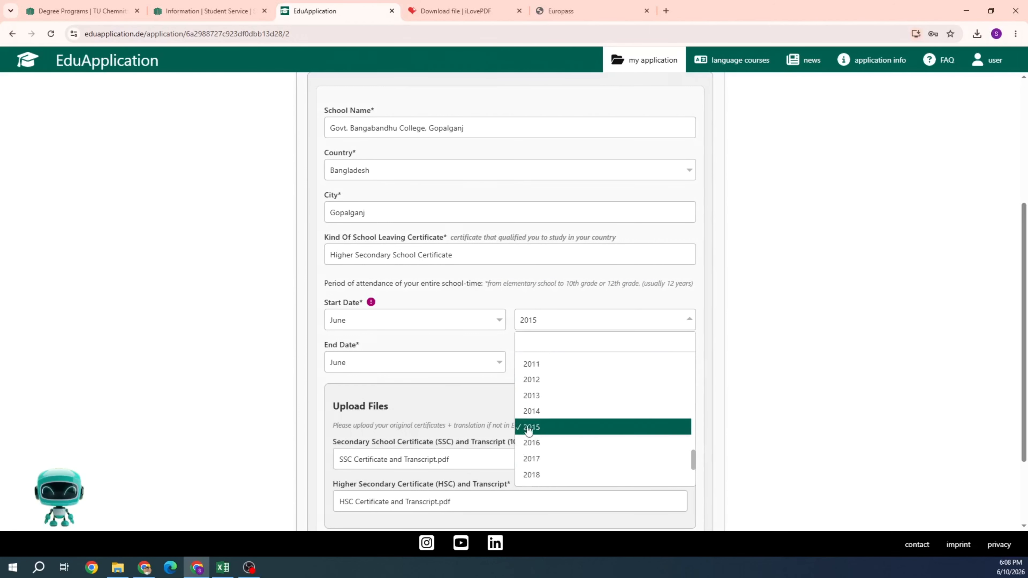
scroll(527, 446, "up", 3)
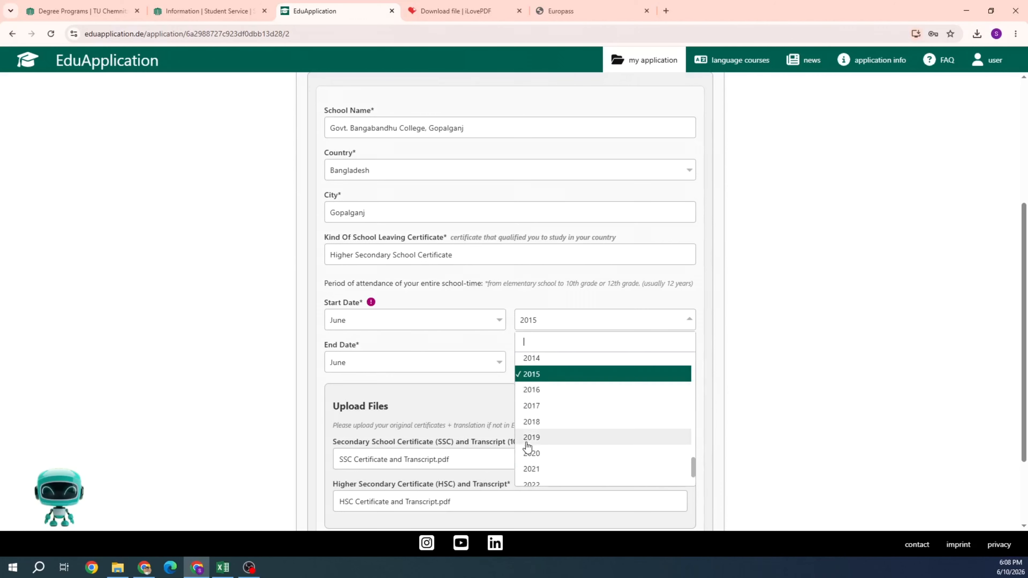
scroll(526, 445, "up", 1)
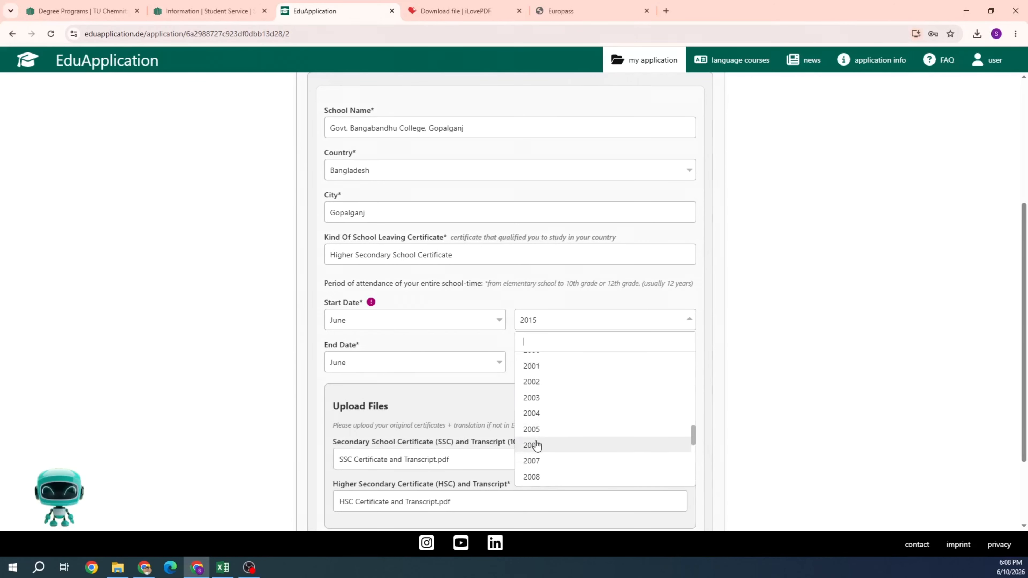
left_click(533, 441)
scroll(400, 388, "down", 3)
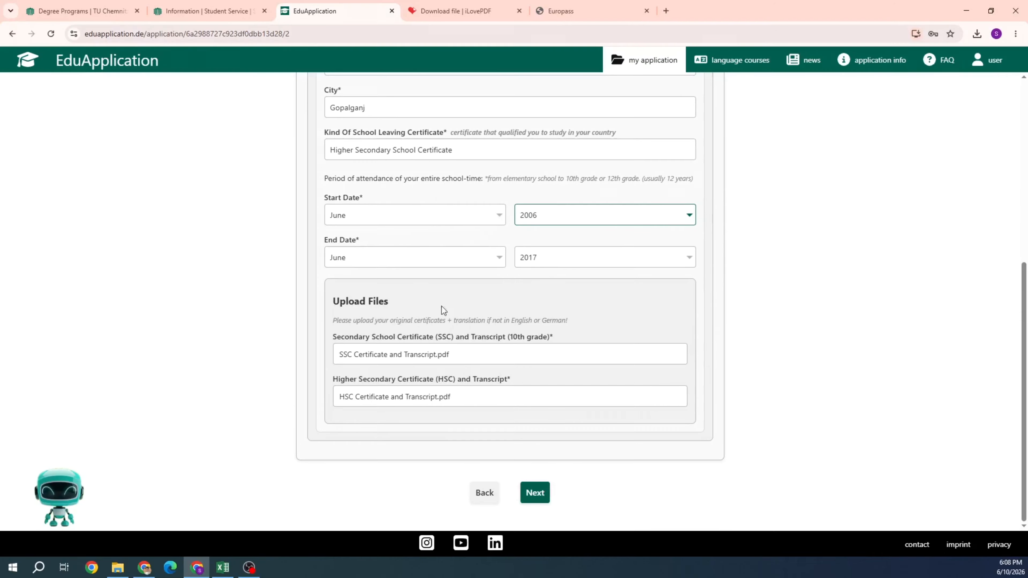
left_click(369, 215)
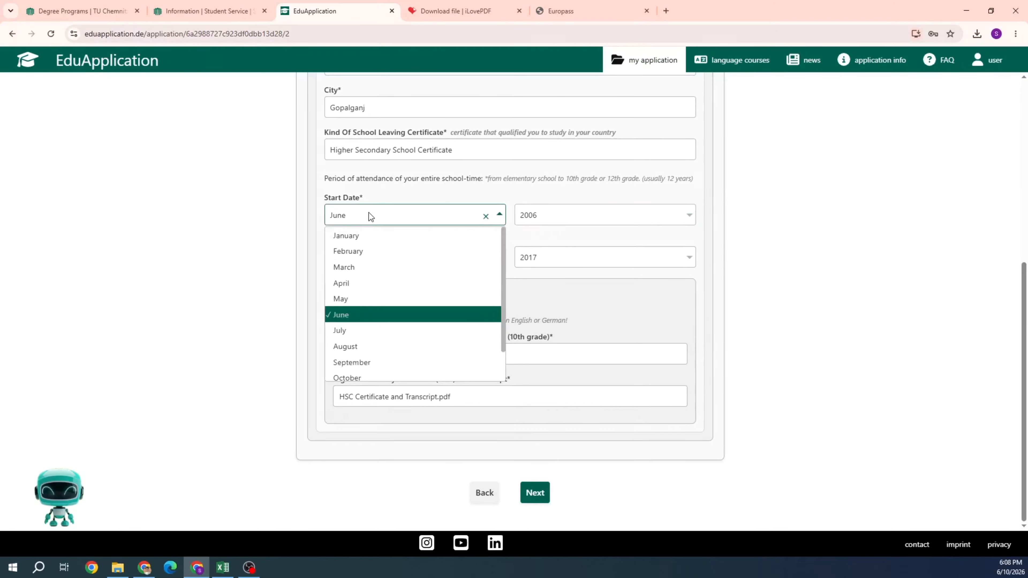
left_click(351, 235)
left_click(534, 491)
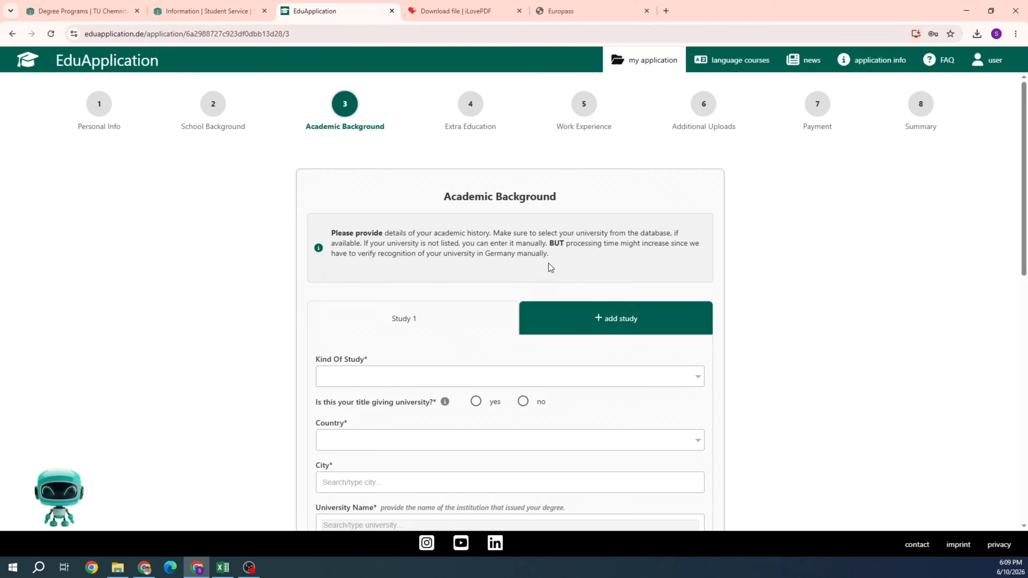
Step: Set the kind of study for Study 1 to bachelor
scroll(500, 314, "down", 4)
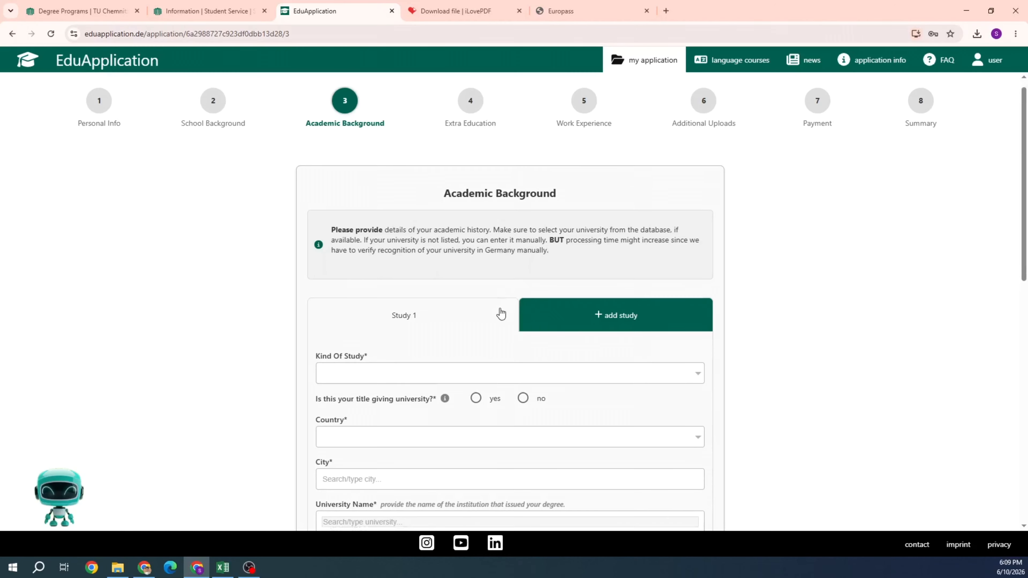
left_click(363, 216)
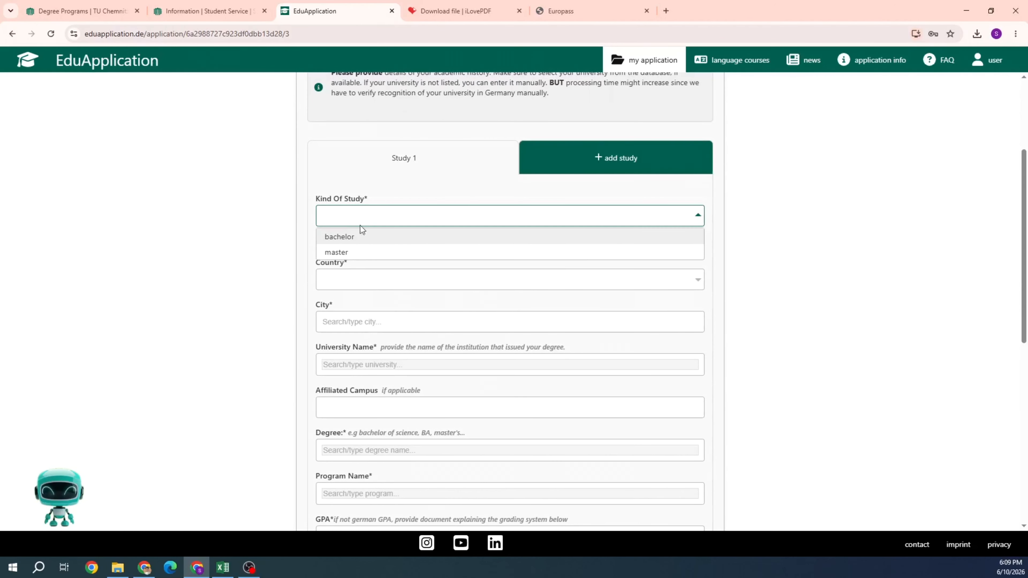
left_click(359, 233)
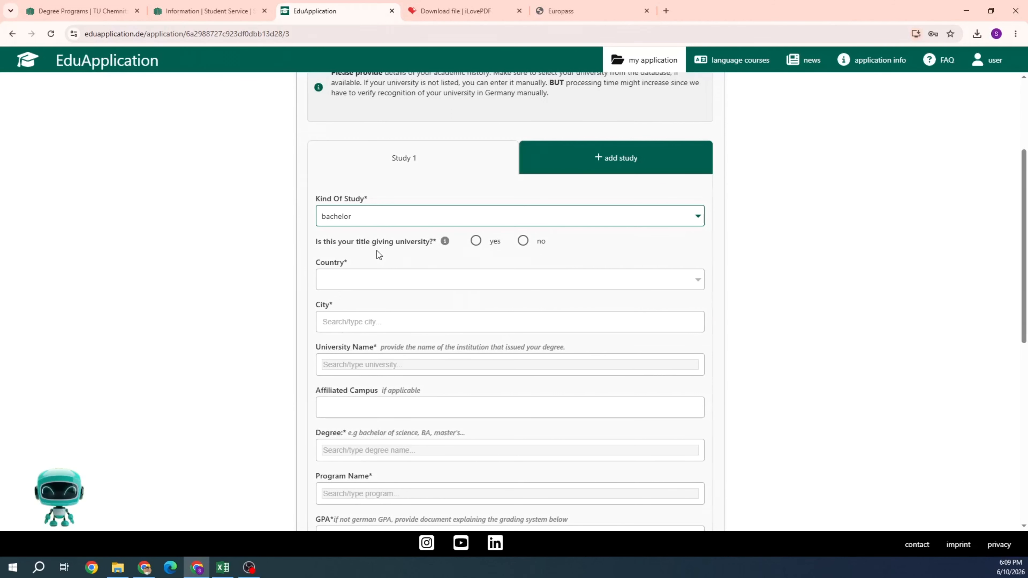
Step: Mark Study 1 as the title giving university and set its country to Bangladesh and its city to Dhaka
left_click(477, 242)
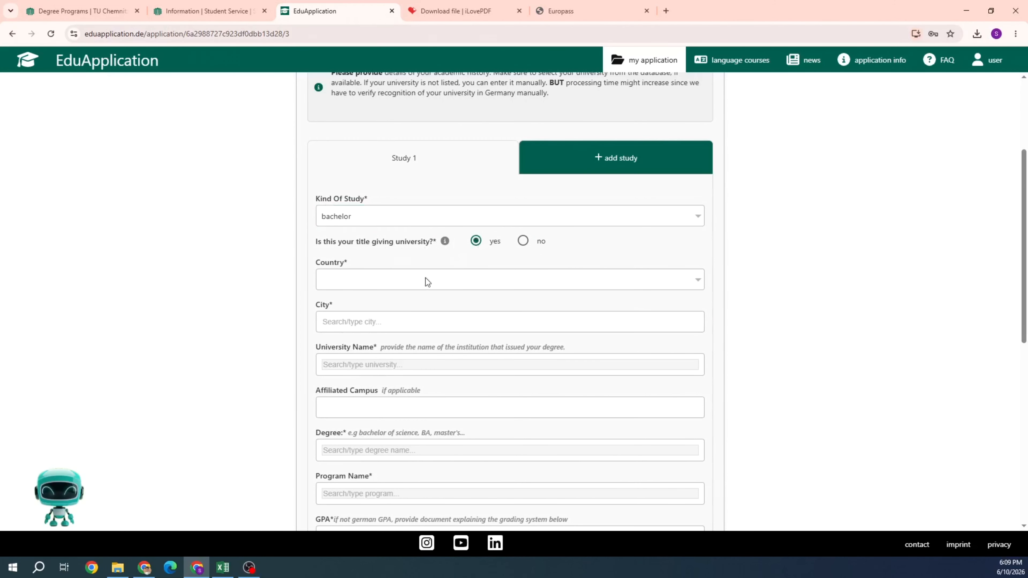
left_click(394, 284)
type("bang")
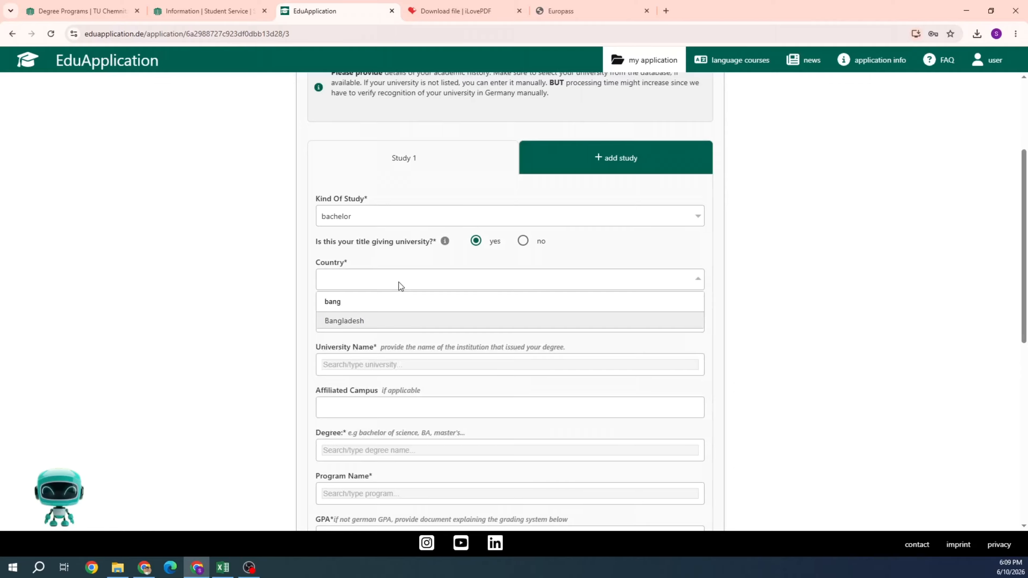
left_click(363, 321)
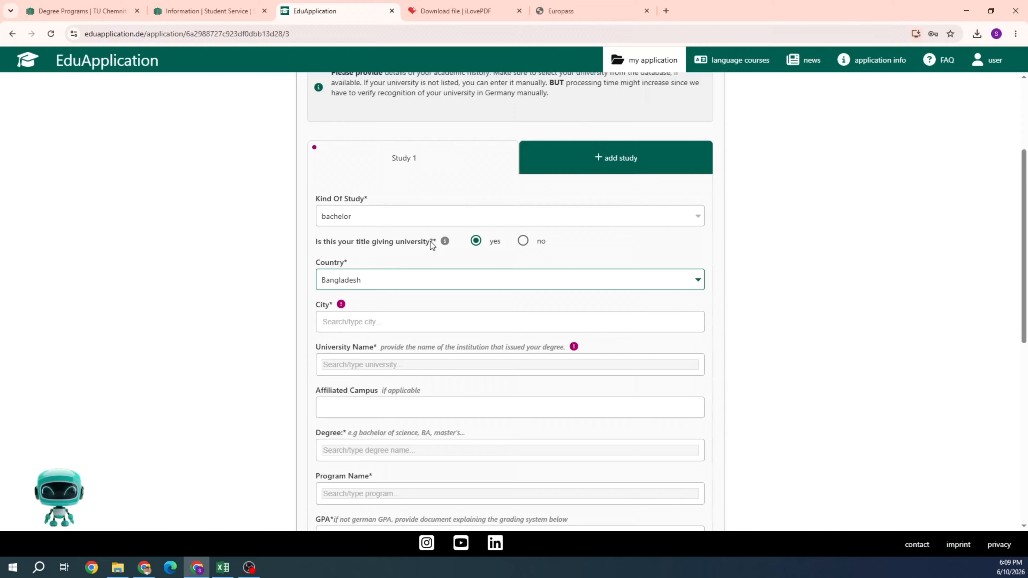
left_click(379, 322)
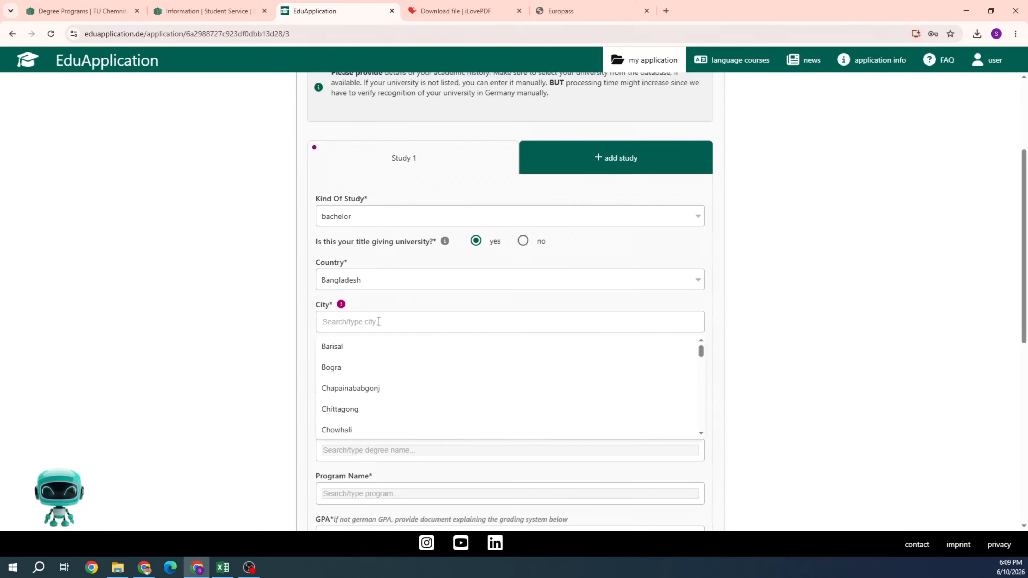
type("Dhaka")
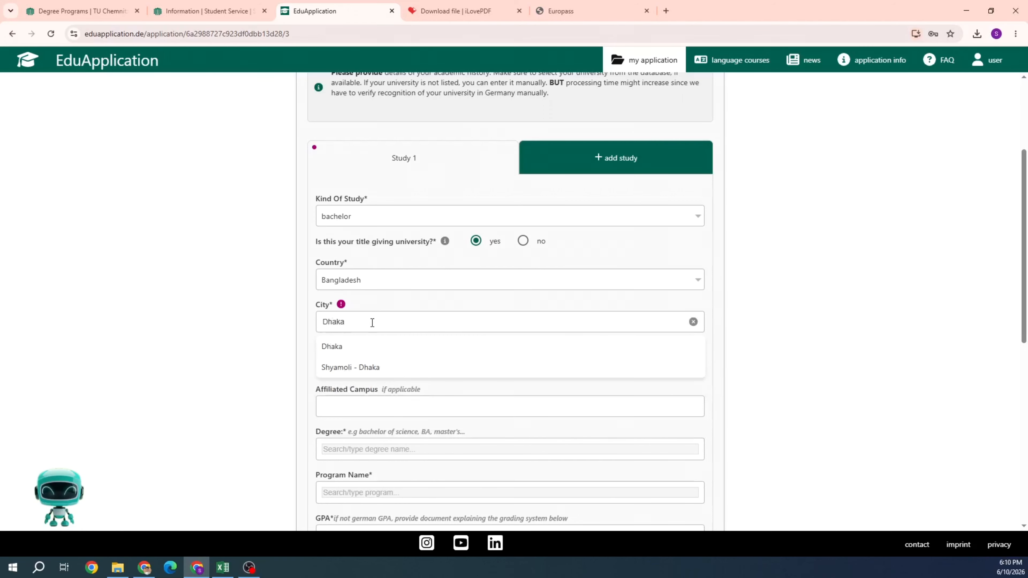
left_click(336, 347)
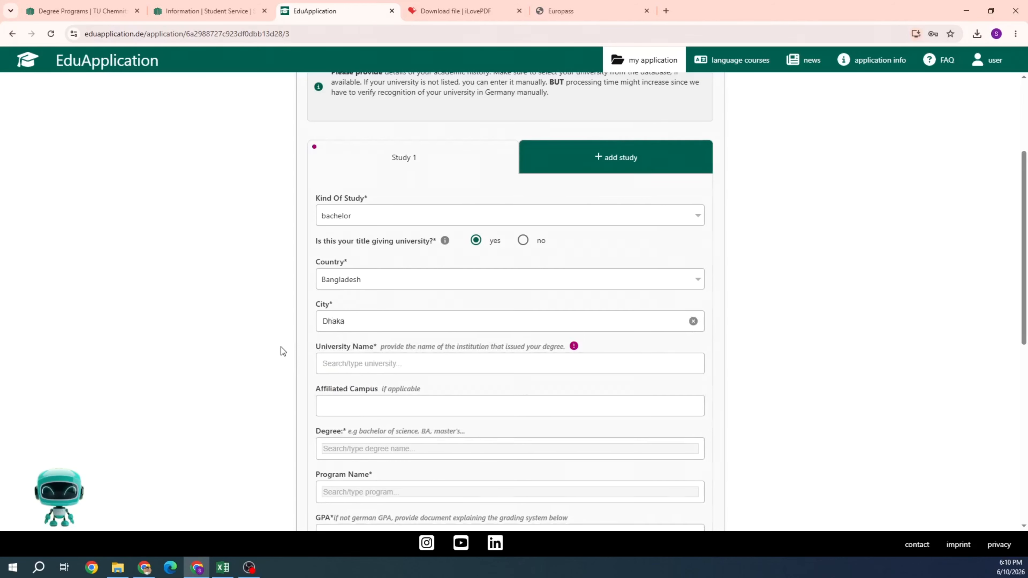
Step: Set the university name to International University of Business, Agriculture & Technology from the known universities
scroll(315, 328, "down", 1)
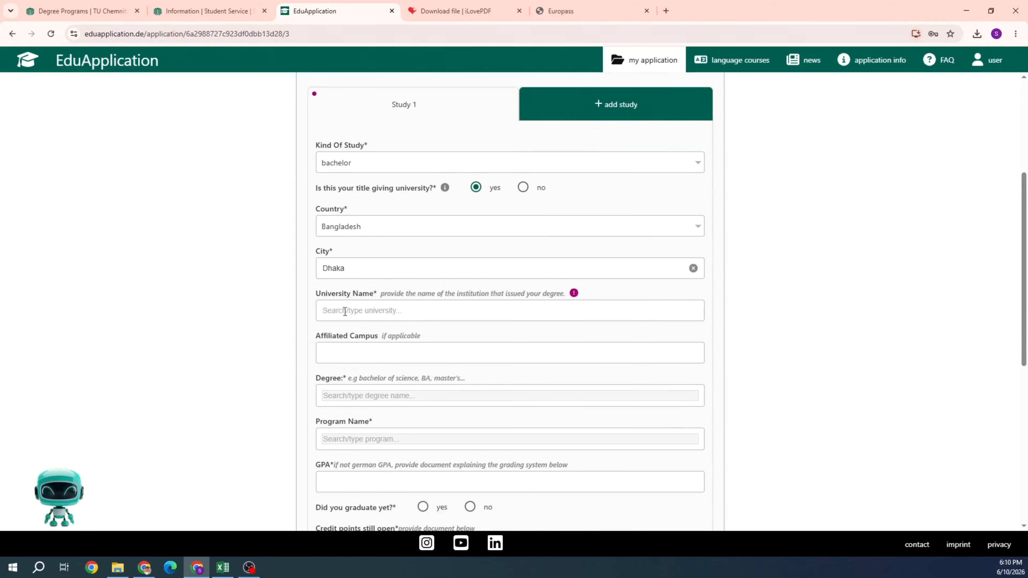
left_click(362, 310)
type("International Uni")
scroll(390, 284, "down", 1)
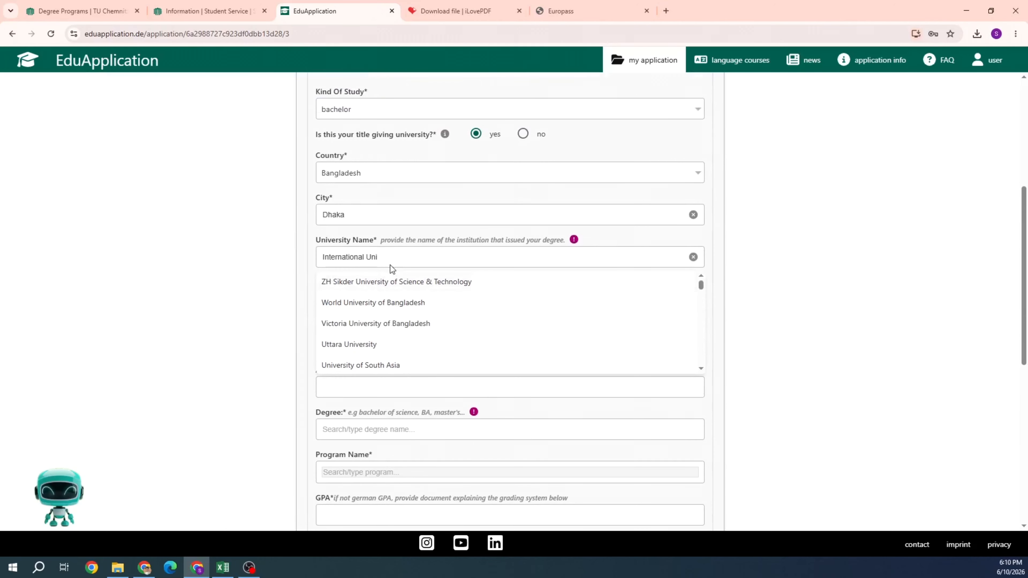
type("versi")
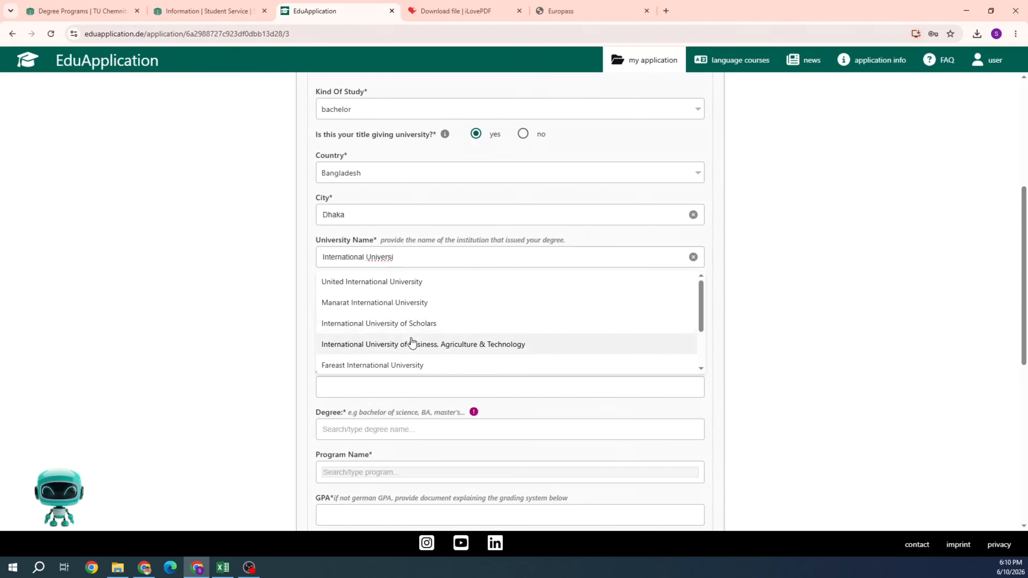
left_click(447, 346)
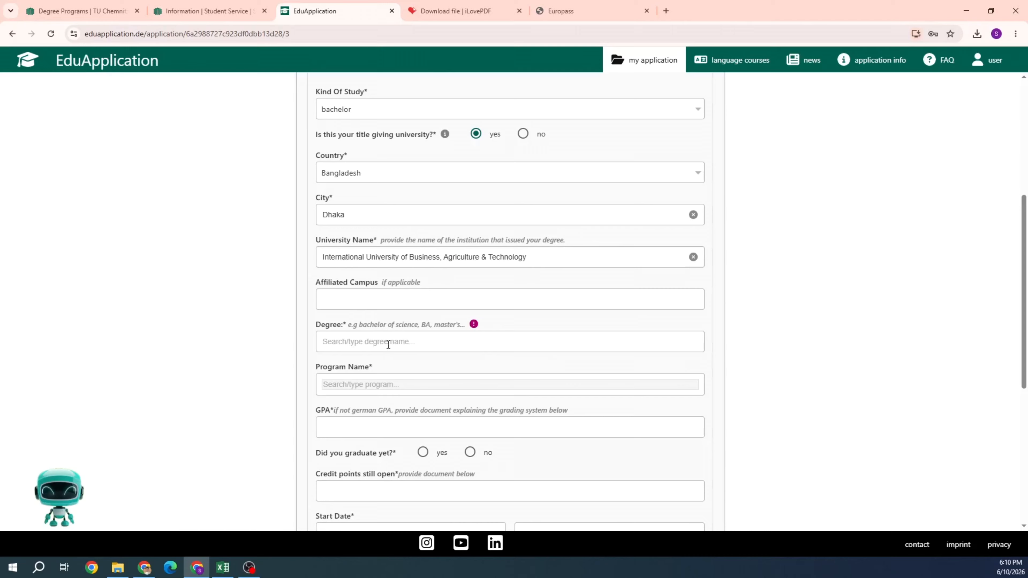
Step: Enter bachelor of science as the degree for Study 1
left_click(406, 343)
type("B")
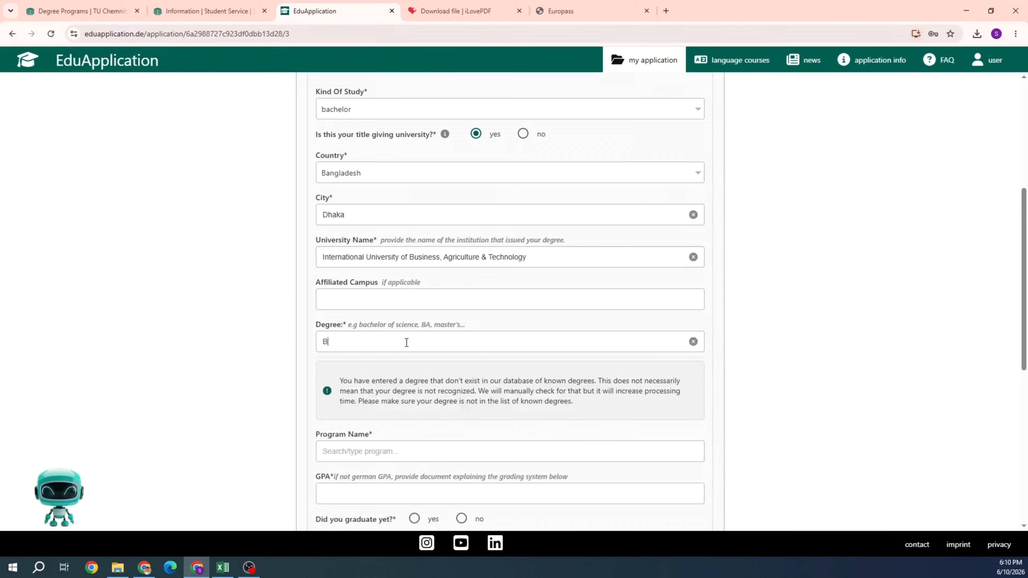
type("achelor")
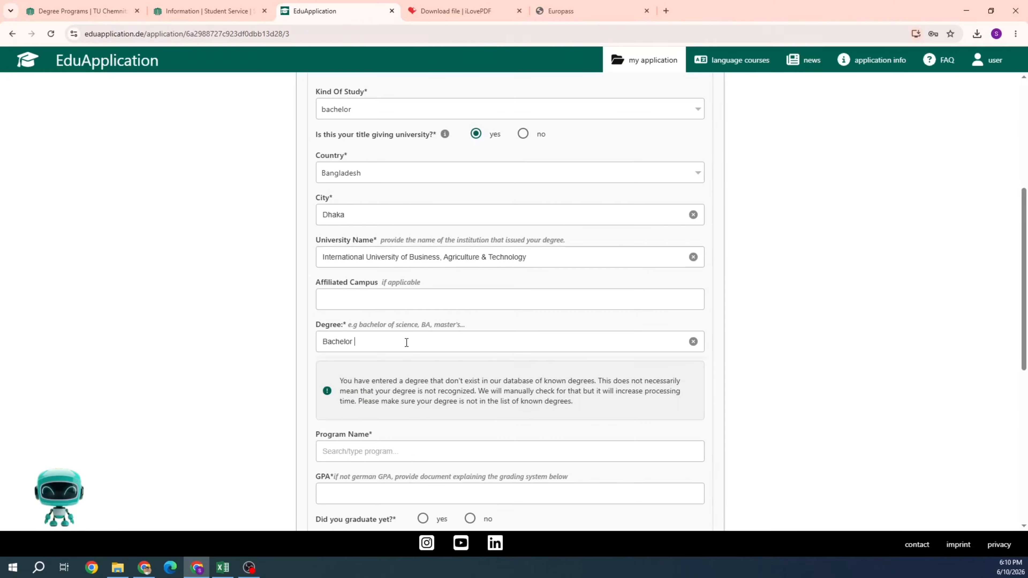
type("of Science")
scroll(400, 345, "down", 1)
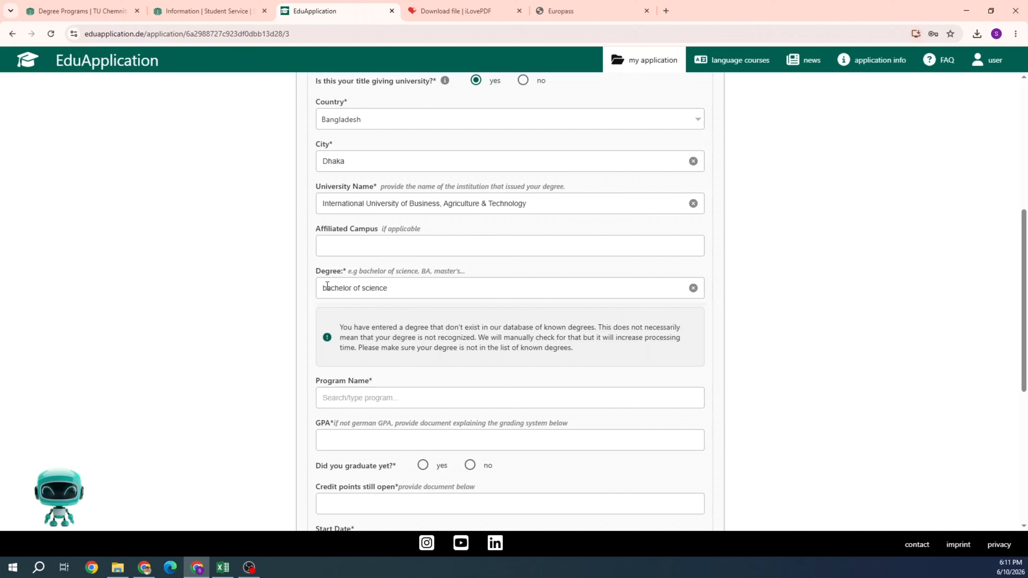
left_click_drag(393, 287, 316, 289)
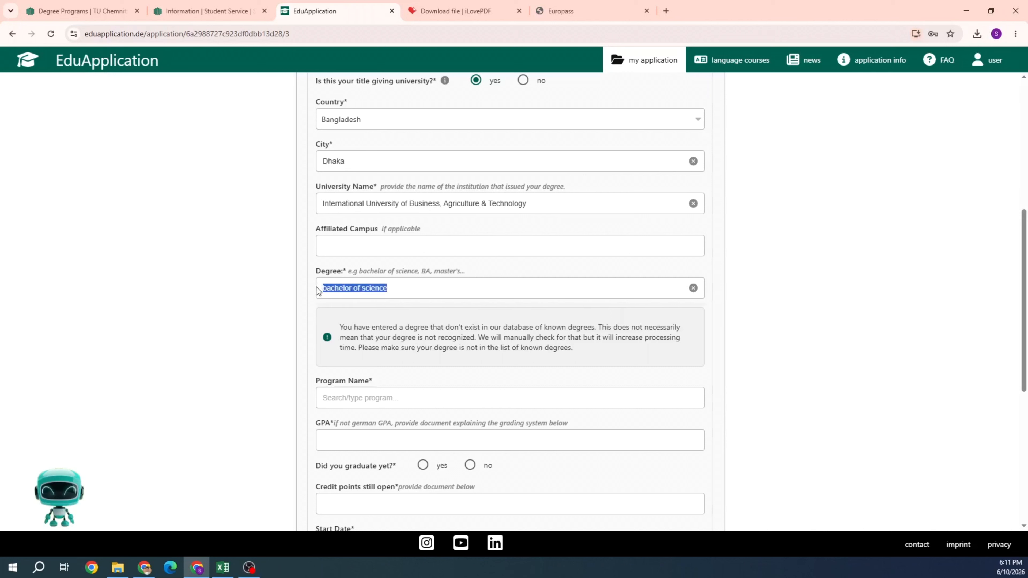
left_click(349, 289)
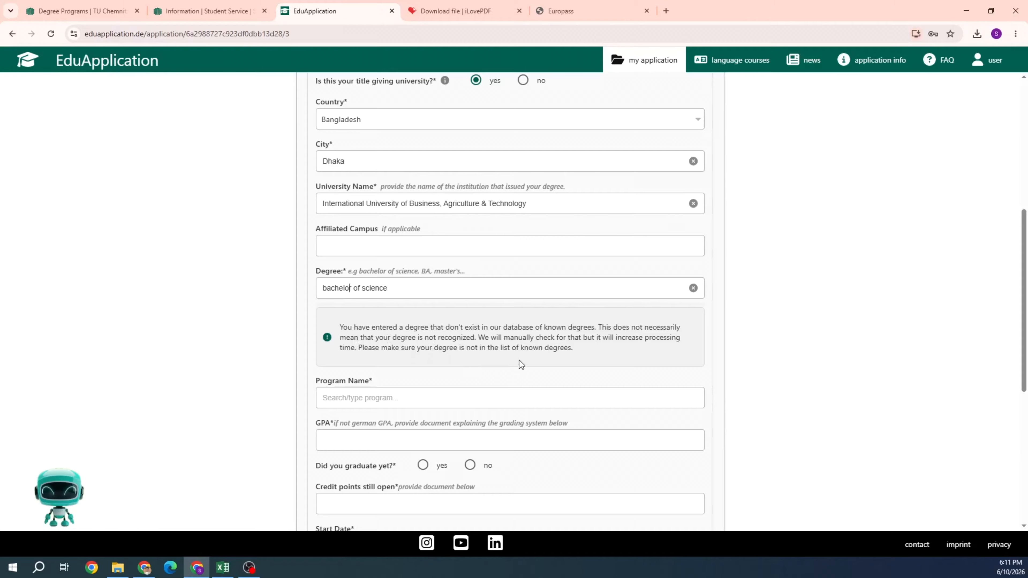
Step: Find the program with CSE and set the program name to Computer Science and Engineering
left_click(379, 400)
type("CSE")
left_click(447, 414)
Step: Enter a GPA of 1.4 and answer yes to having graduated
scroll(448, 410, "down", 1)
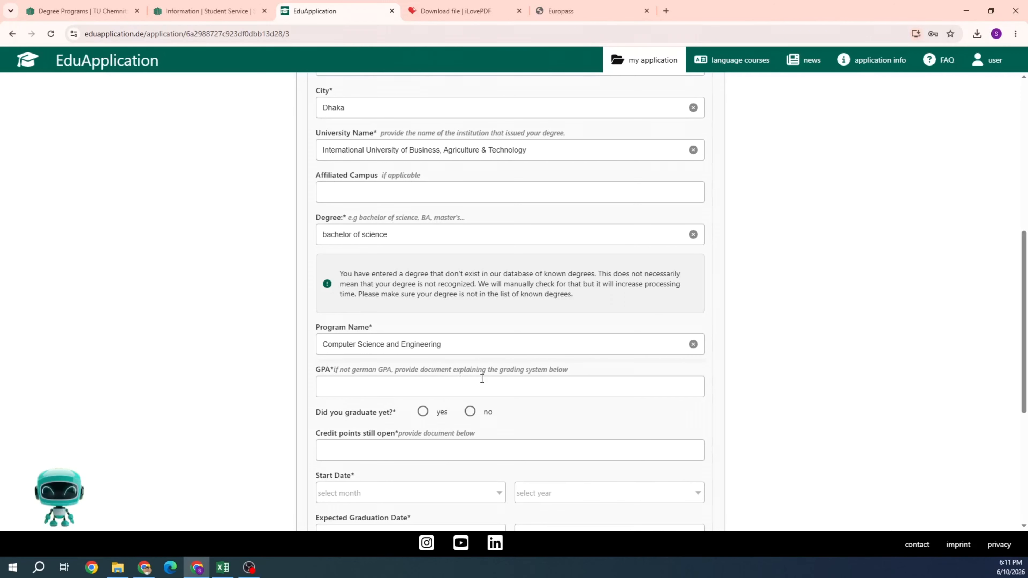
left_click(456, 394)
type("1.4")
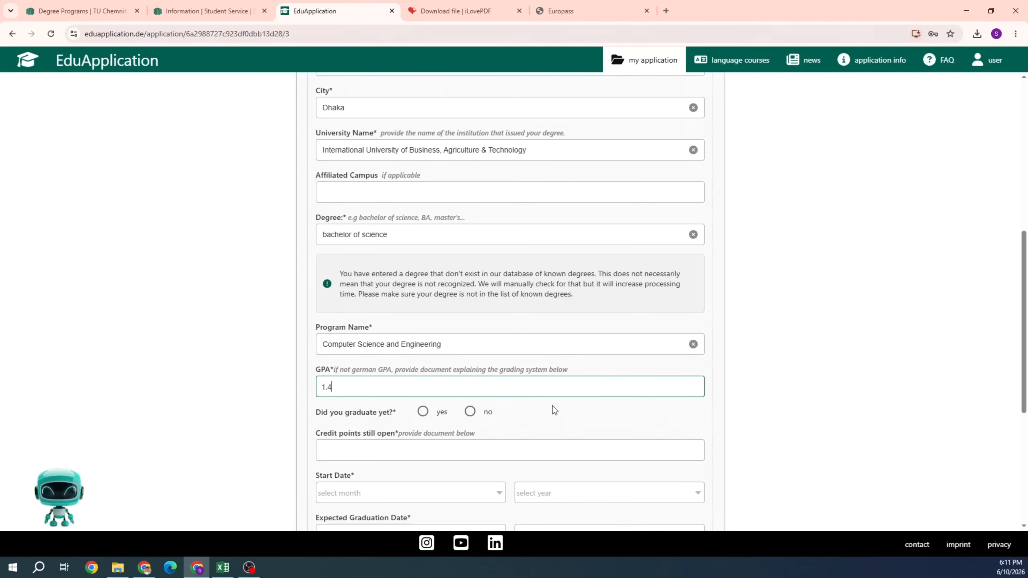
left_click(422, 411)
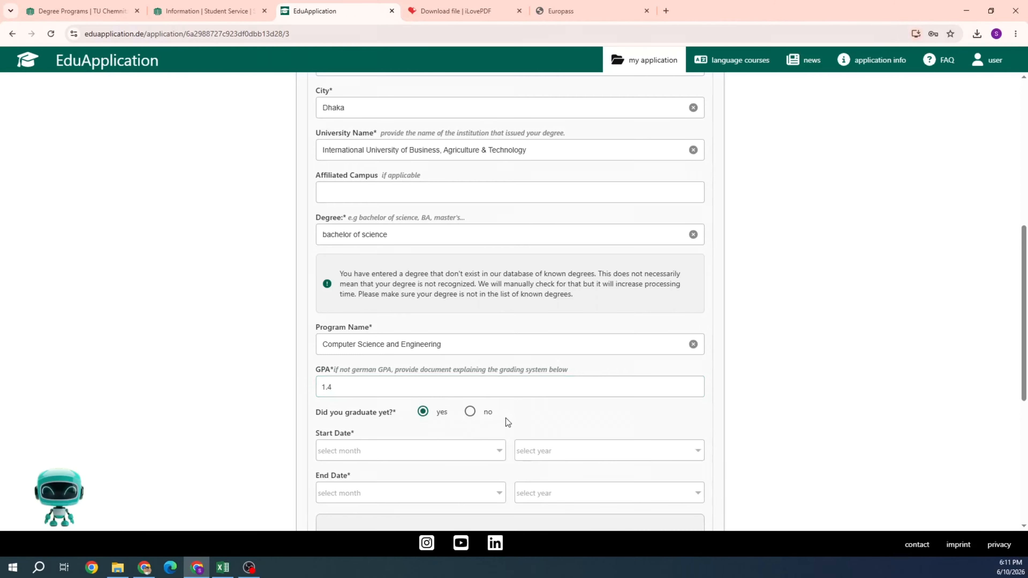
Step: Set the start date of the bachelor study to January 2019
scroll(504, 419, "up", 3)
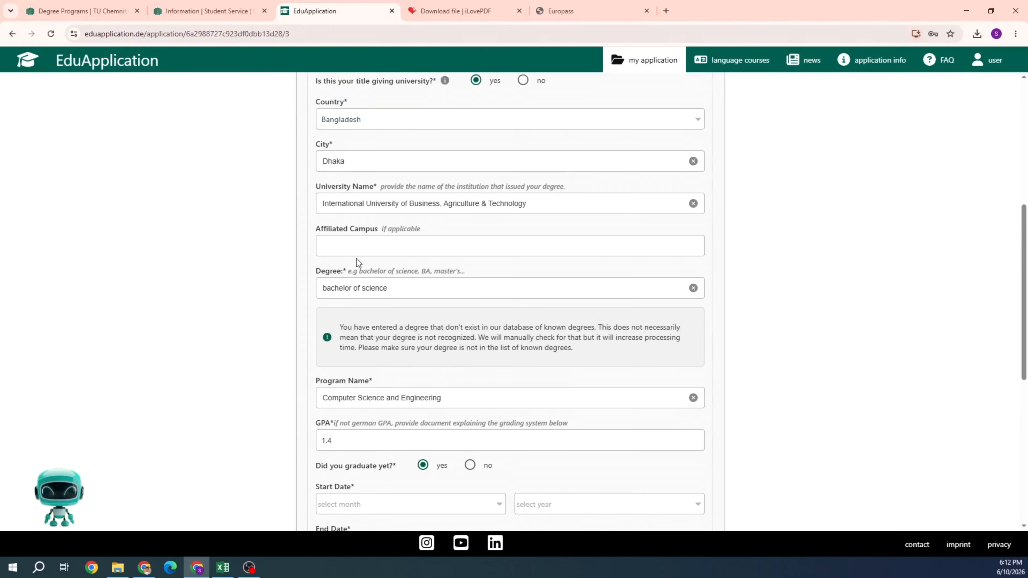
scroll(416, 373, "down", 2)
scroll(417, 376, "down", 2)
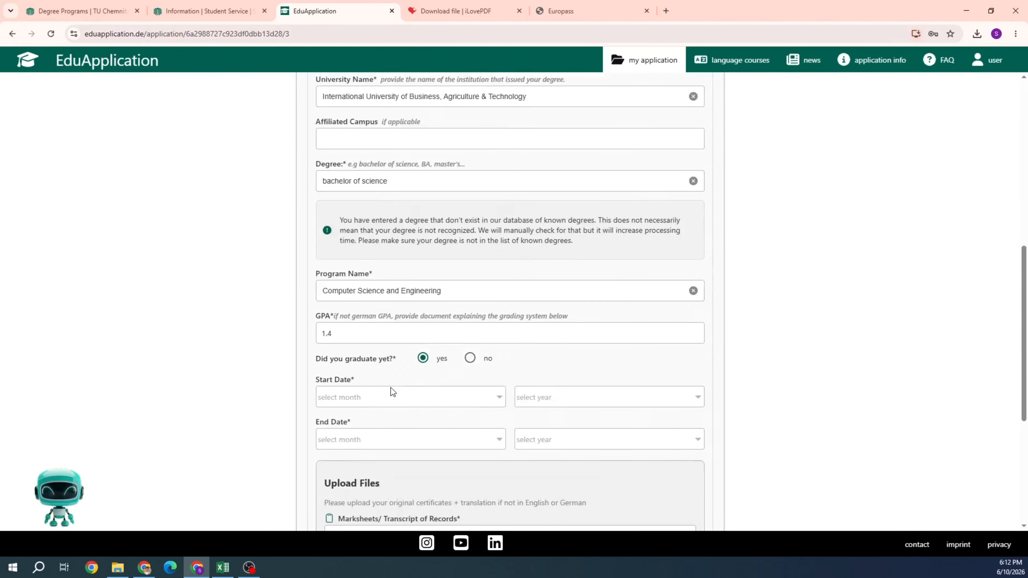
scroll(384, 375, "down", 1)
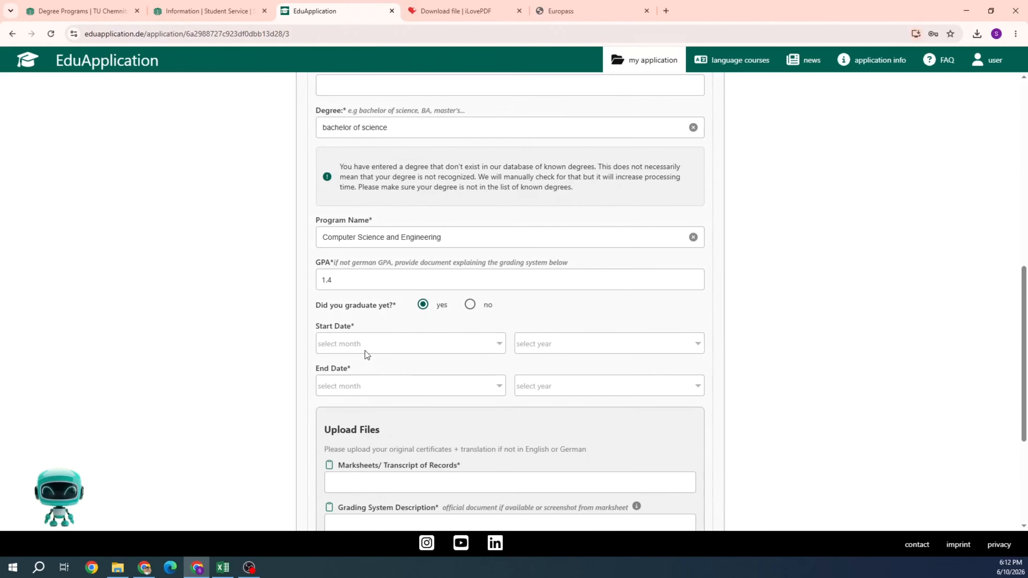
left_click(364, 345)
left_click(345, 365)
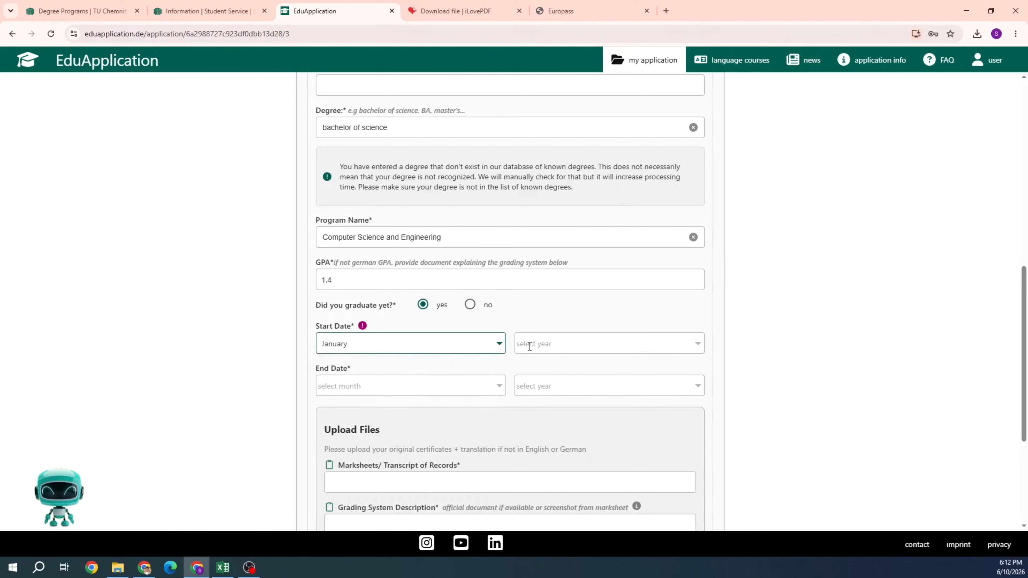
left_click(530, 346)
scroll(542, 475, "down", 3)
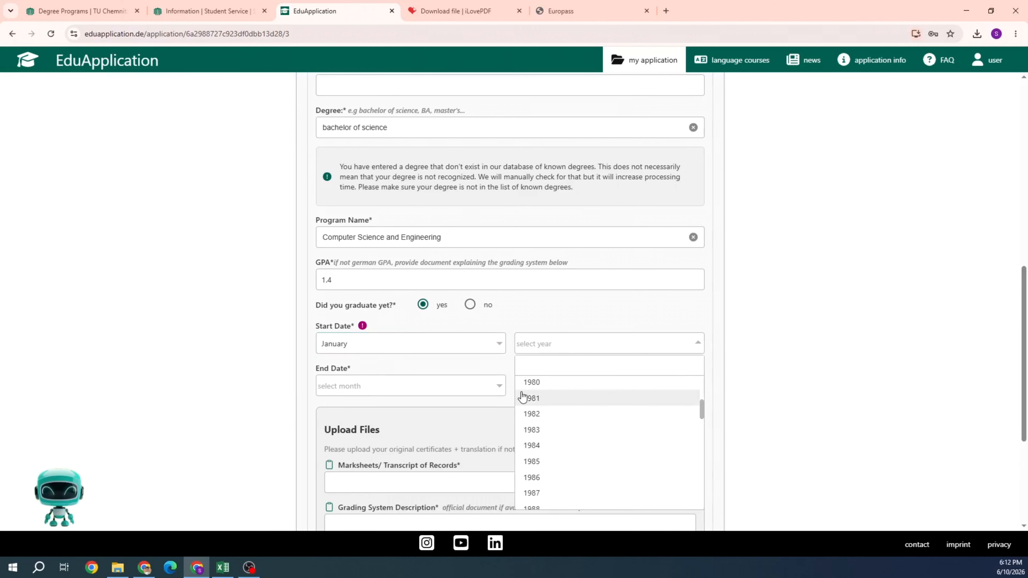
type("20")
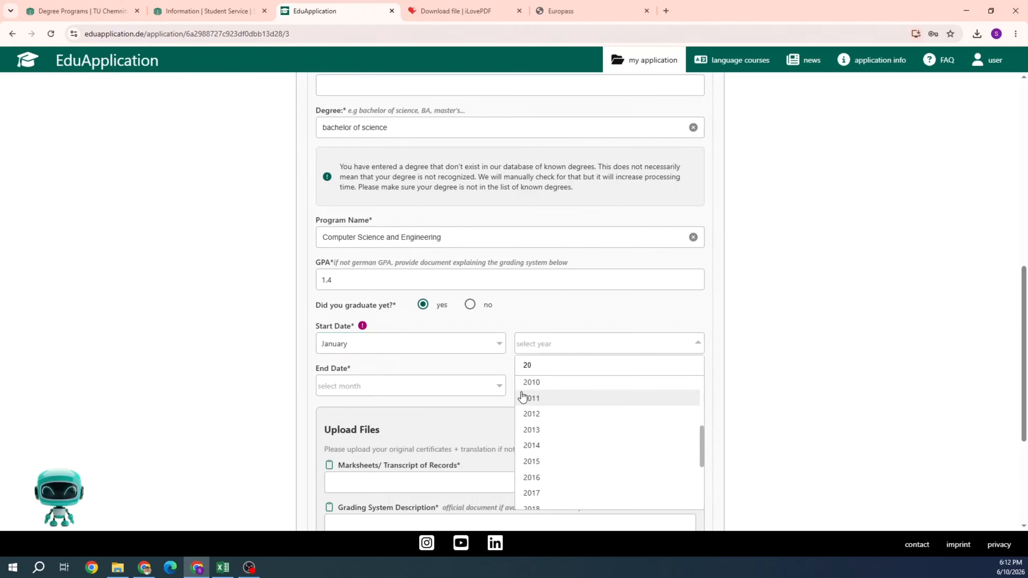
type("1")
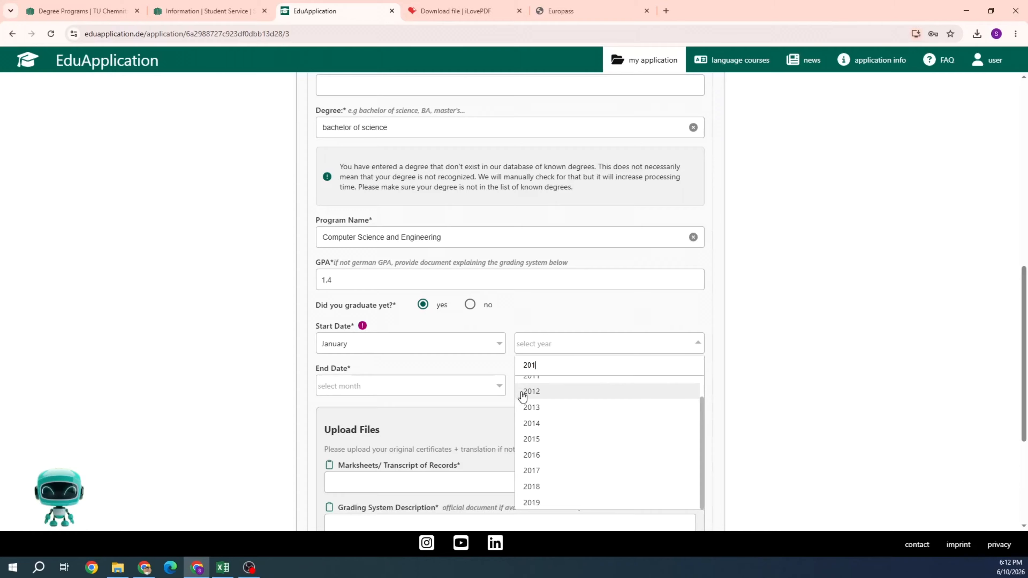
left_click(531, 502)
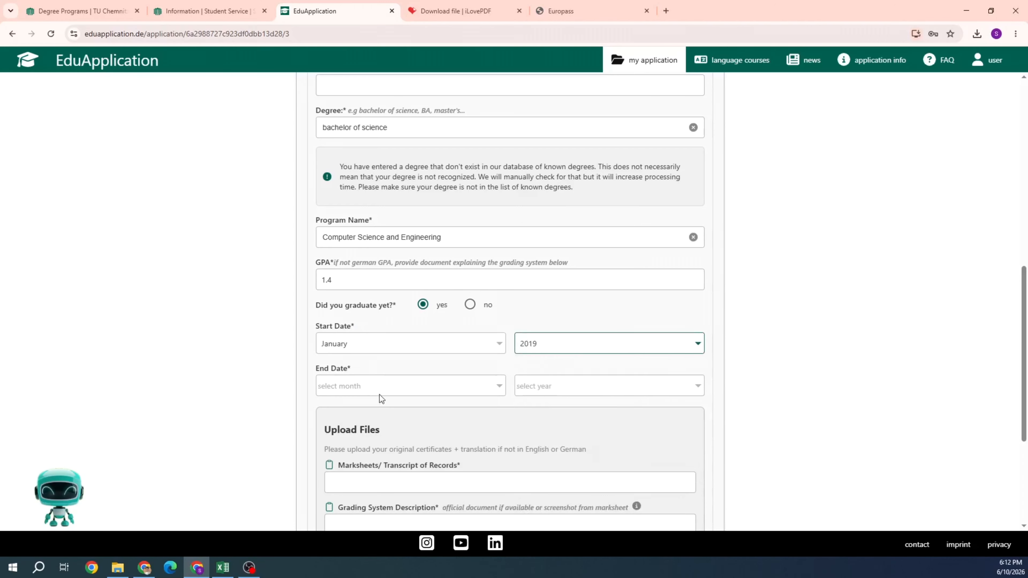
Step: Set the end date of the bachelor study to December 2022
left_click(376, 387)
scroll(364, 470, "down", 1)
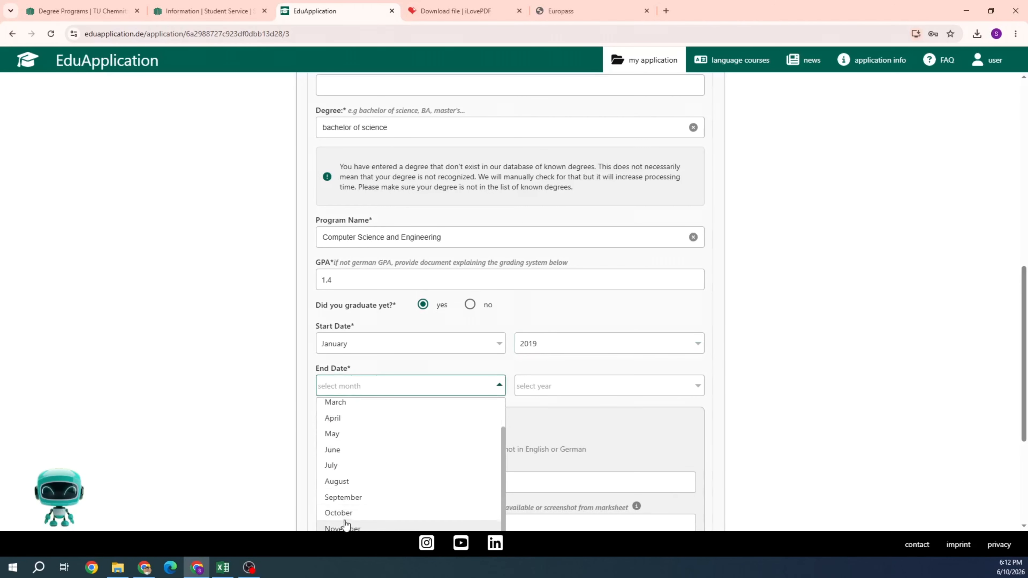
scroll(345, 525, "down", 3)
left_click(336, 439)
left_click(542, 280)
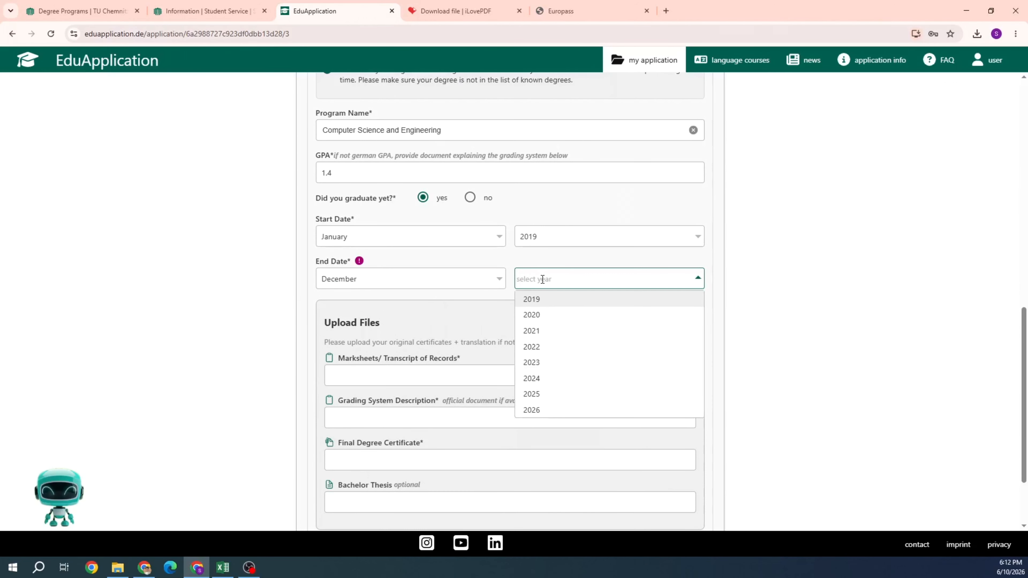
double_click(542, 280)
left_click(531, 347)
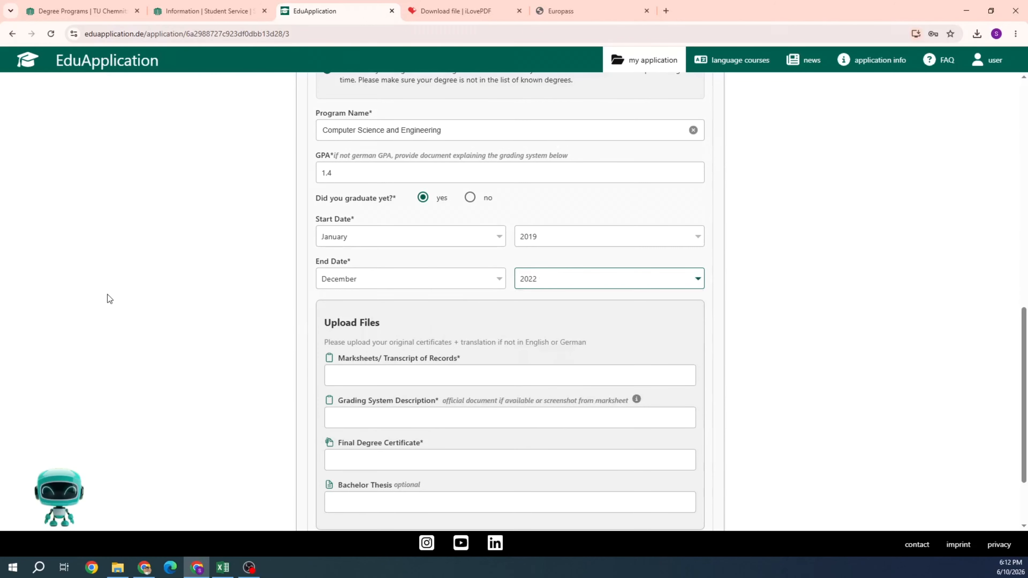
Step: Upload the bachelor transcript from the PDF folder as Marksheets/Transcript of Records and Minimum passing Grade.pdf as the Grading System Description
scroll(285, 369, "down", 3)
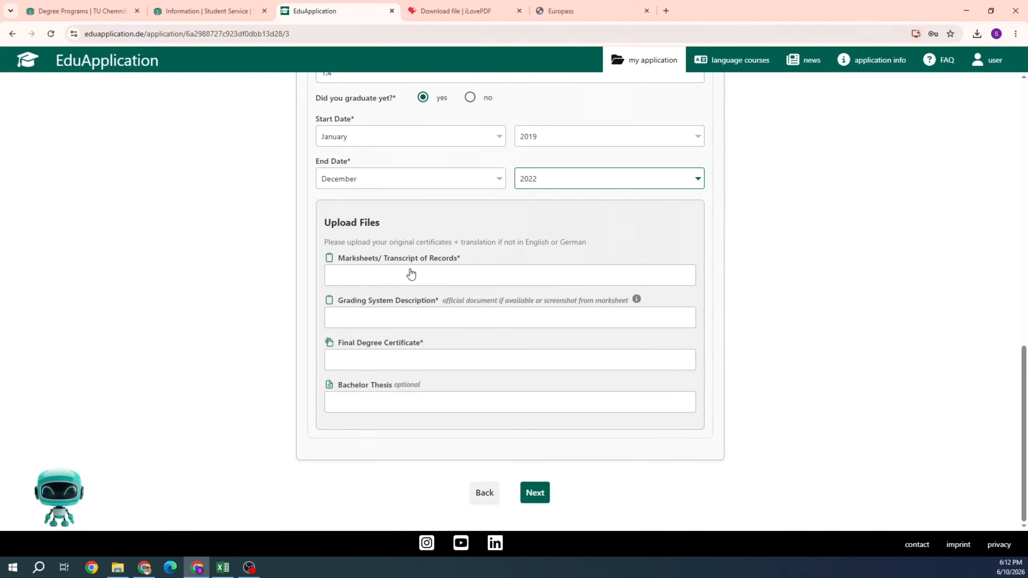
left_click(430, 279)
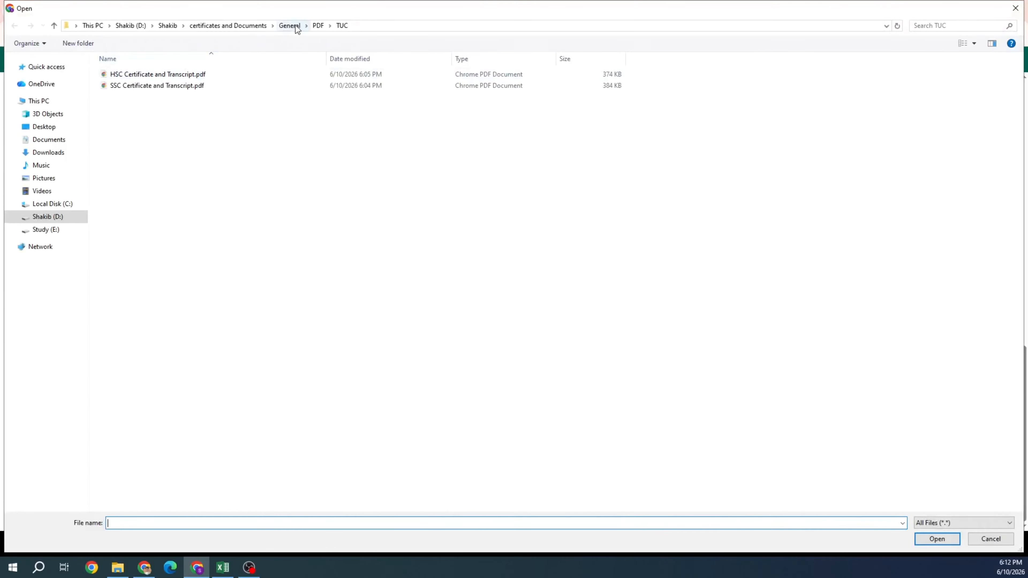
left_click(318, 26)
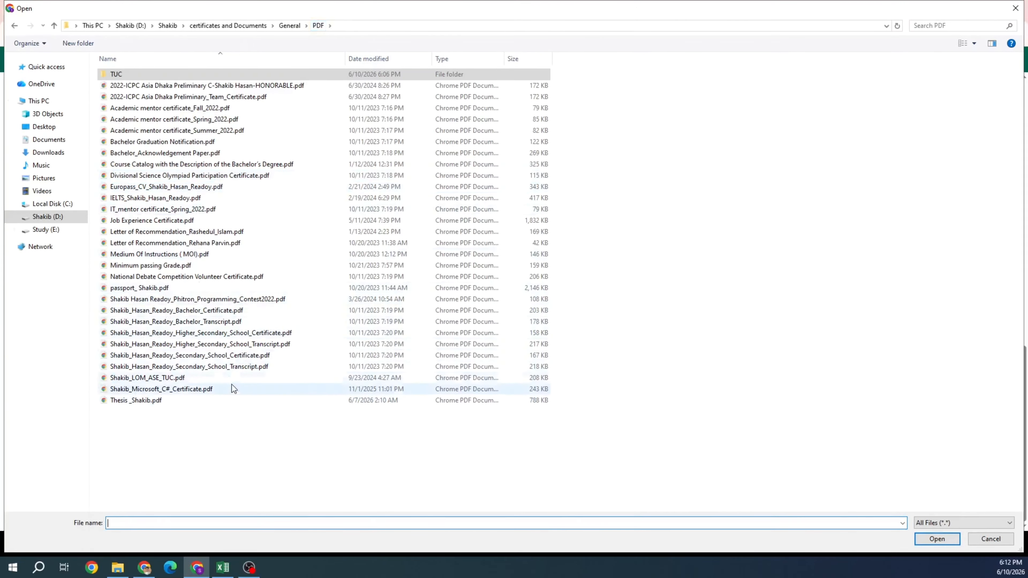
double_click(225, 321)
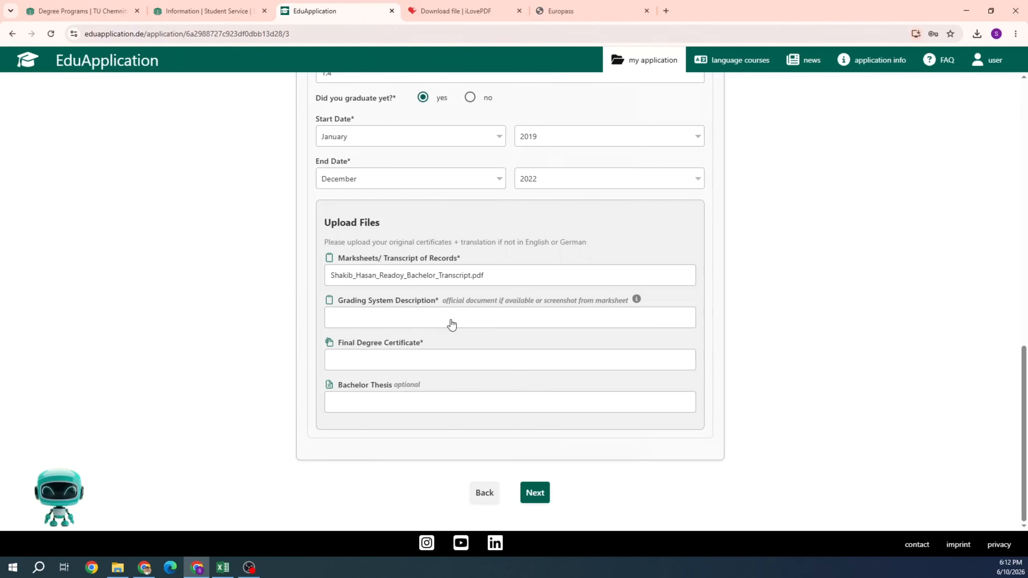
left_click(398, 323)
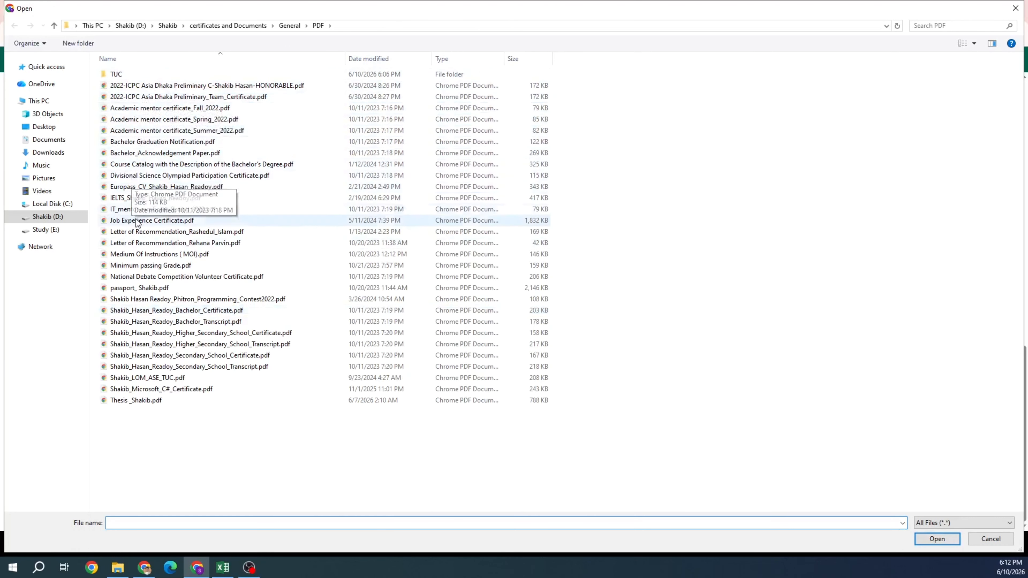
double_click(162, 266)
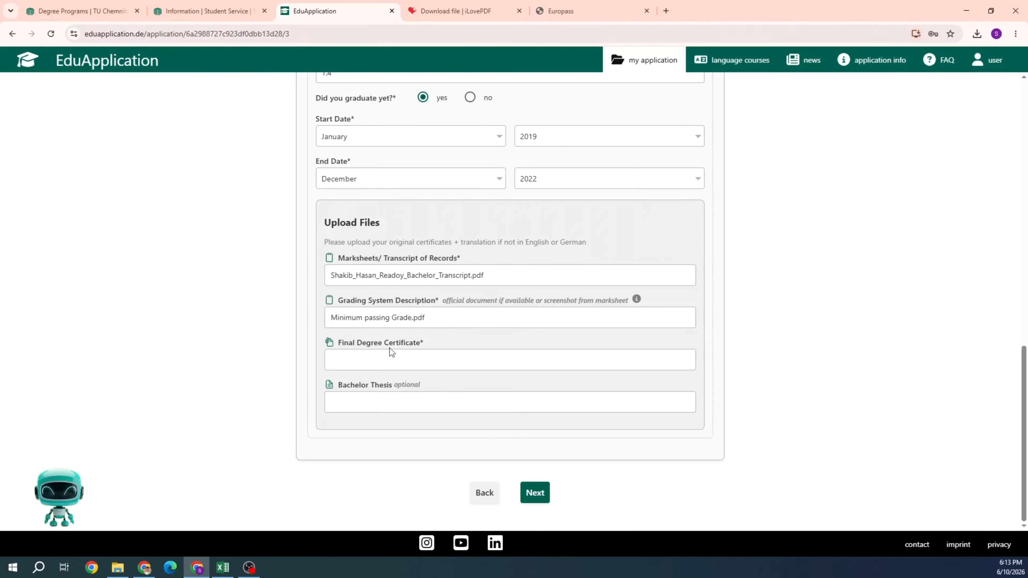
Step: Upload the bachelor certificate PDF as the Final Degree Certificate and the thesis PDF as the Bachelor Thesis
left_click(403, 358)
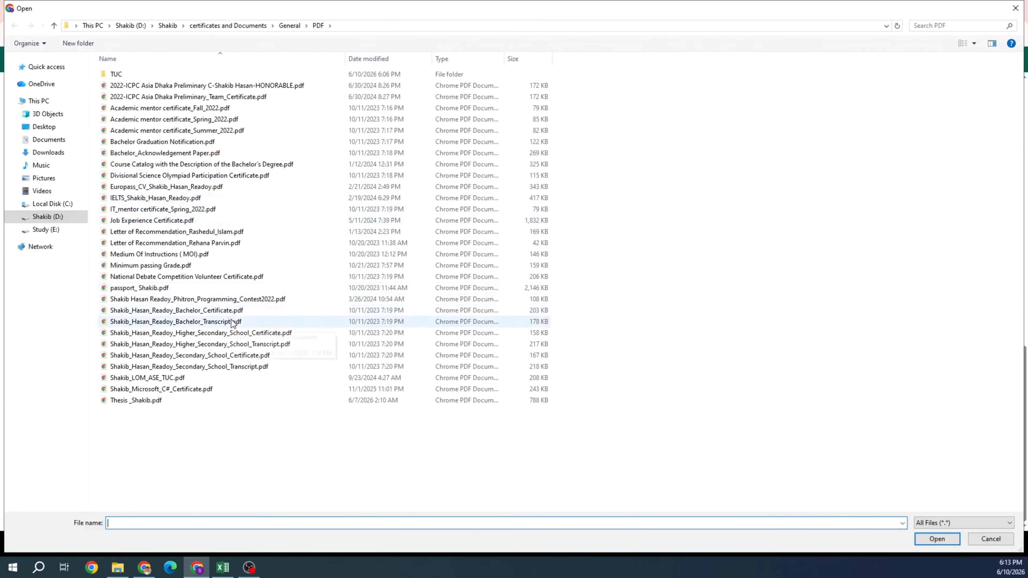
double_click(213, 312)
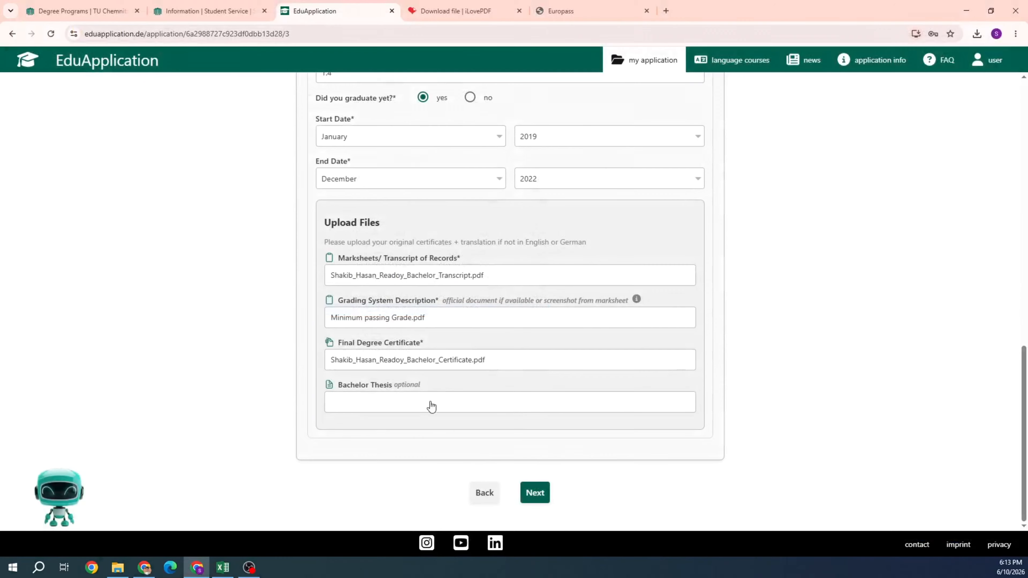
left_click(429, 402)
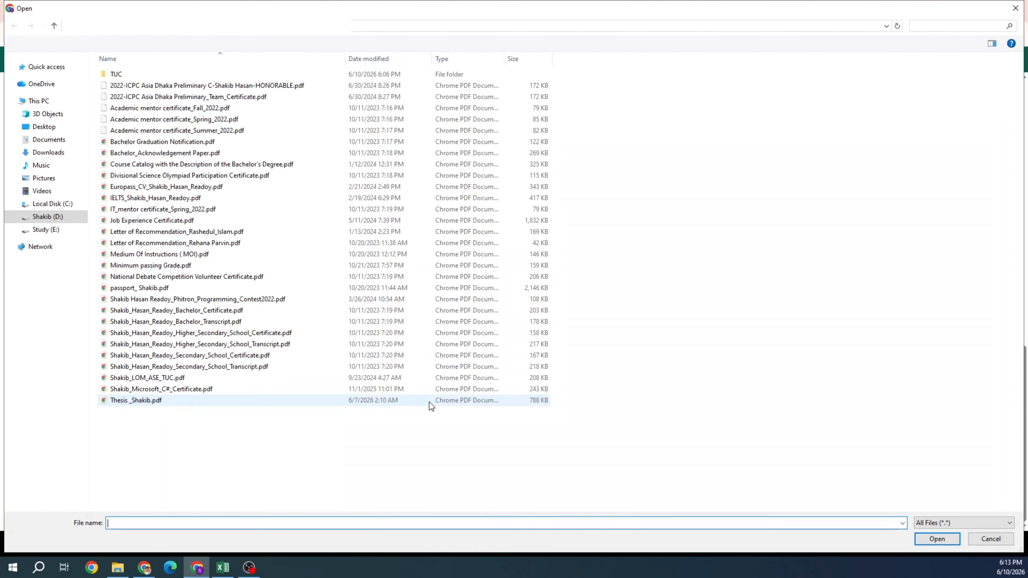
double_click(132, 400)
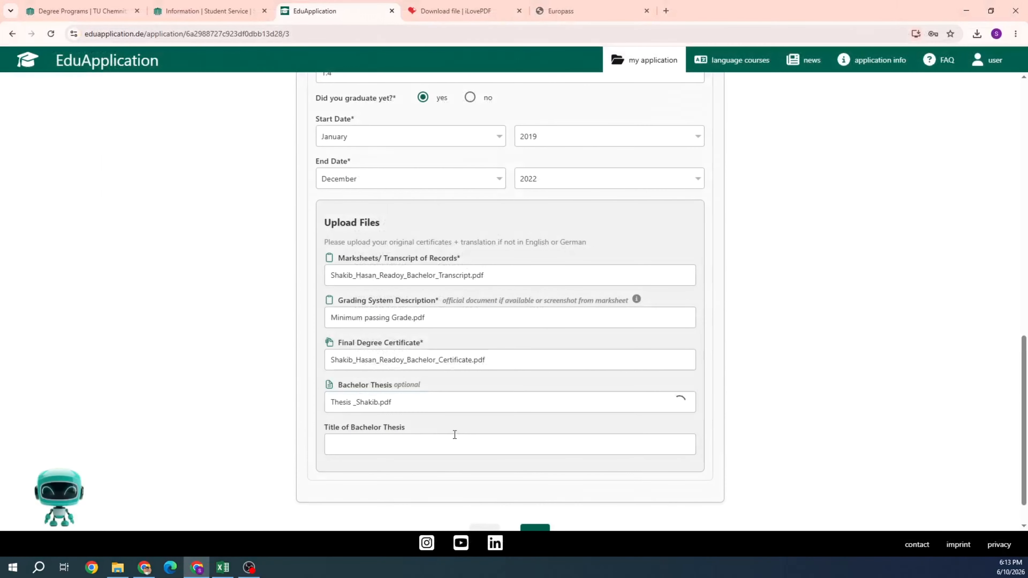
Step: Title the bachelor thesis "Students' Final Exam Grade prediction using Multiple Linear Regression Algorithm" and continue to Extra Education
scroll(451, 438, "down", 1)
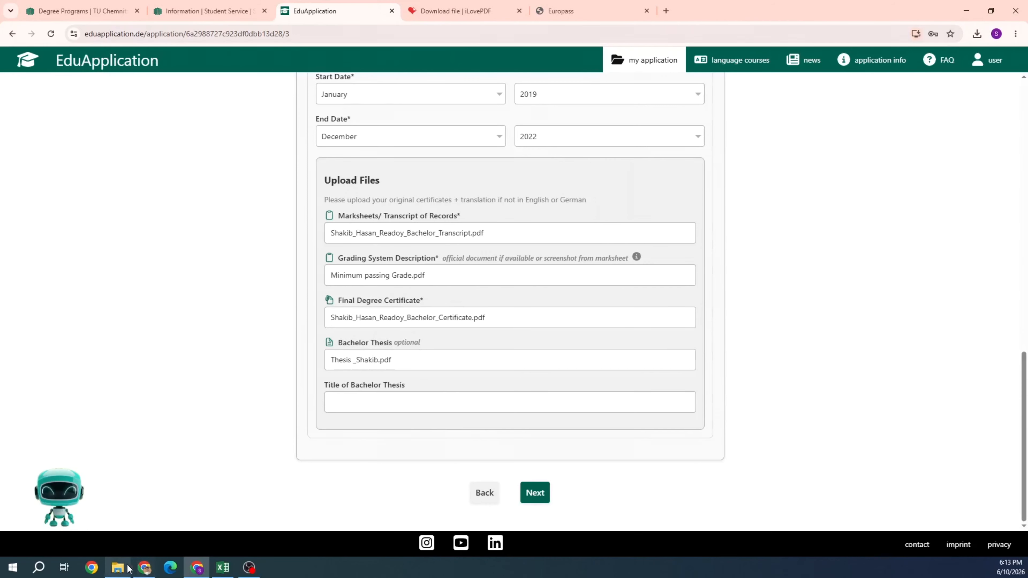
left_click(396, 400)
type("Students' Final Exam Grade prediction using Multiple Linear Regression Algorithm")
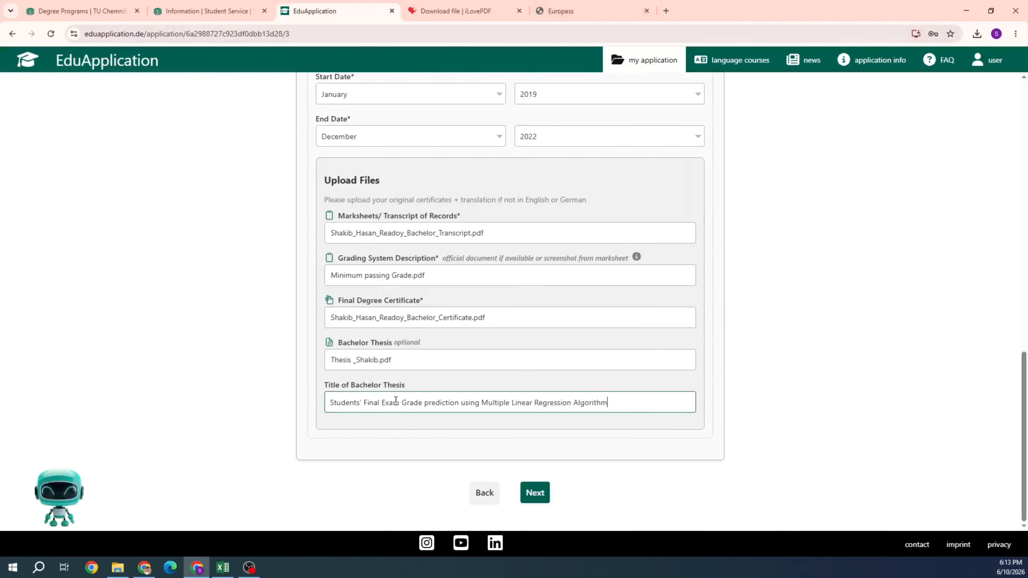
left_click(545, 493)
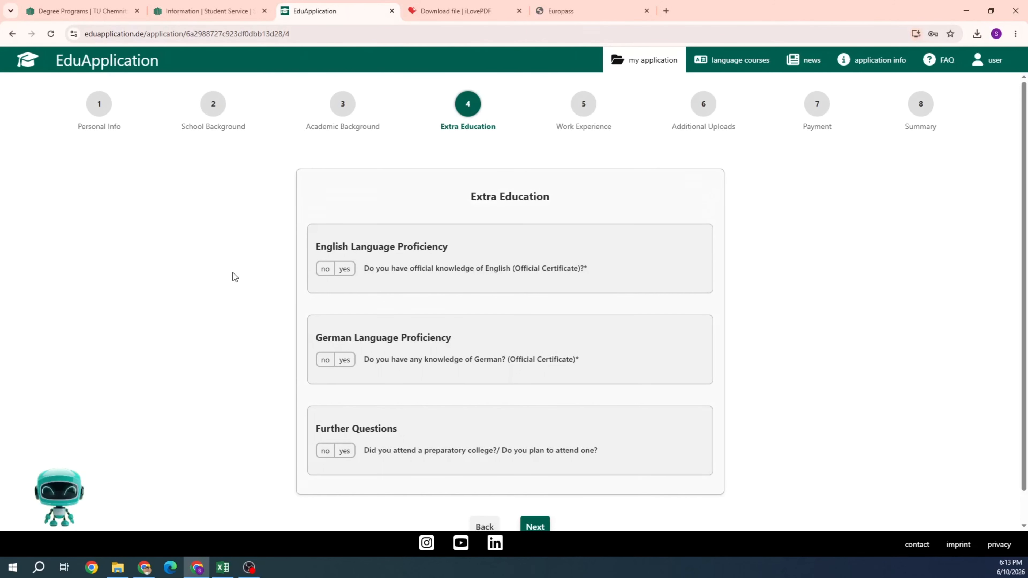
Step: Answer yes to official knowledge of English and enter IELTS as the proof with a score of 6.5
left_click(345, 268)
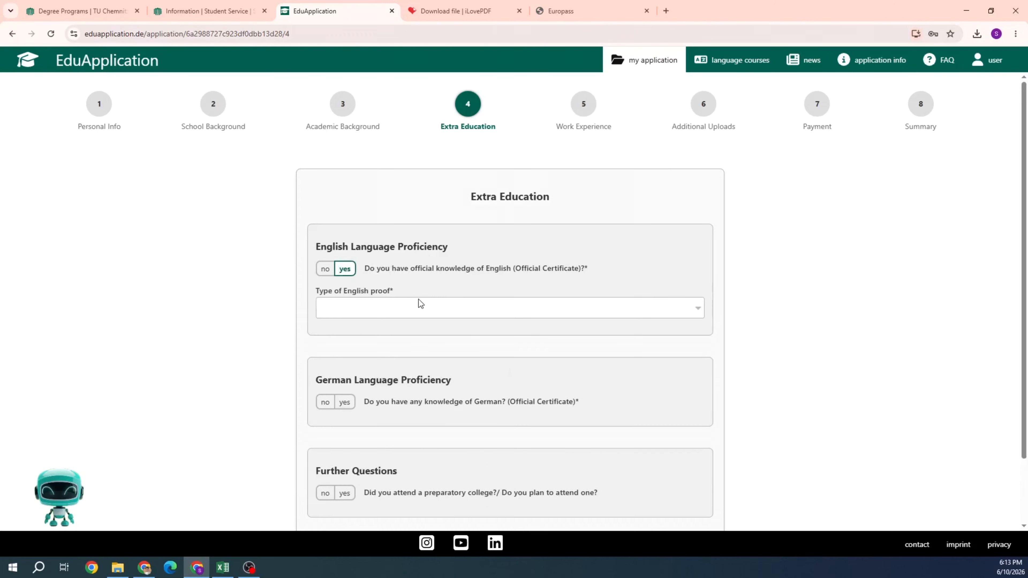
left_click(404, 317)
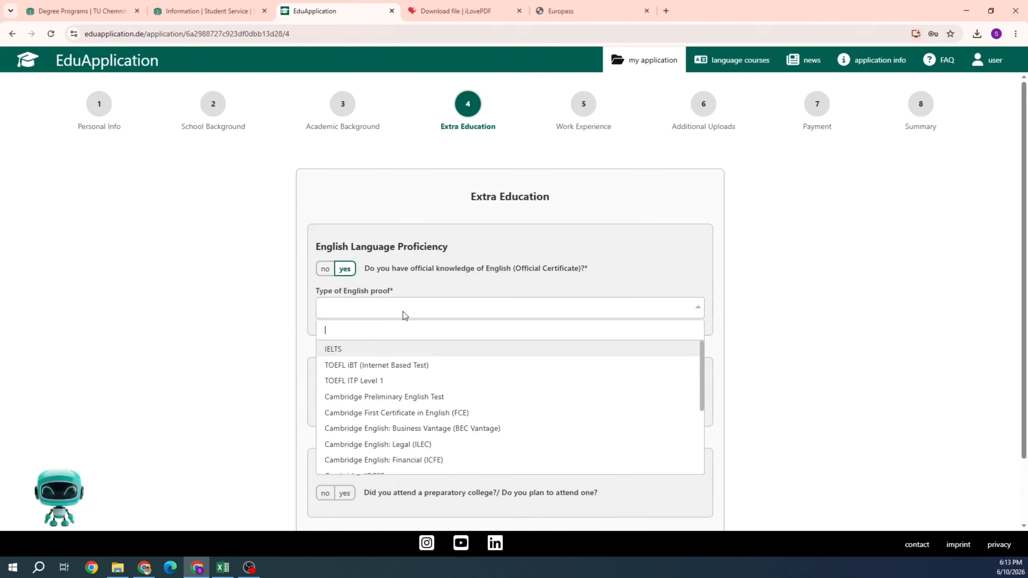
left_click(340, 352)
left_click(356, 351)
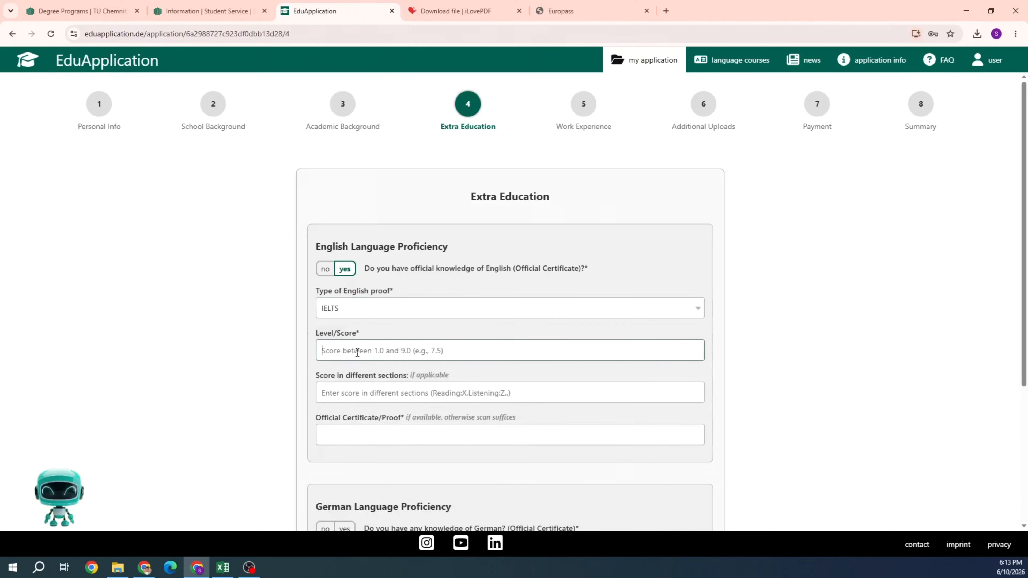
type("6.5")
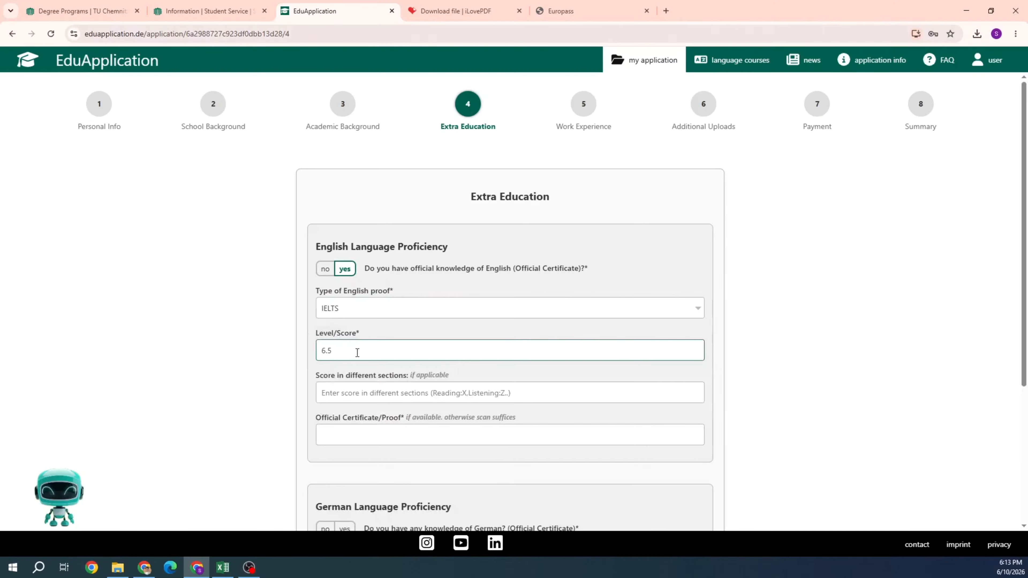
Step: Enter the section scores "Reading - 6, Listening- 6.5, Speaking -6 , Writing - 6.5" and upload the IELTS certificate PDF as official proof
scroll(357, 352, "down", 1)
left_click(388, 340)
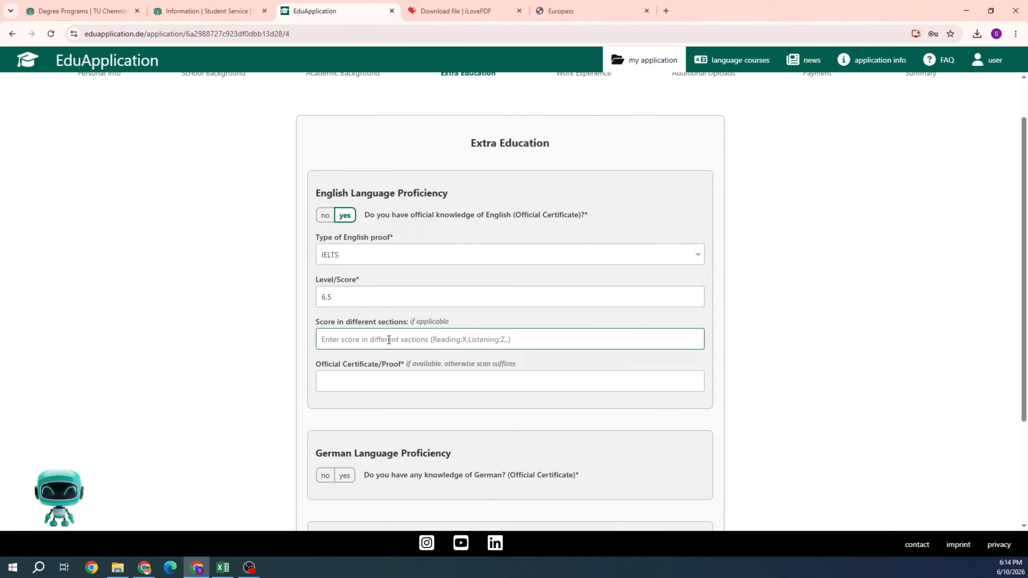
type("Reading")
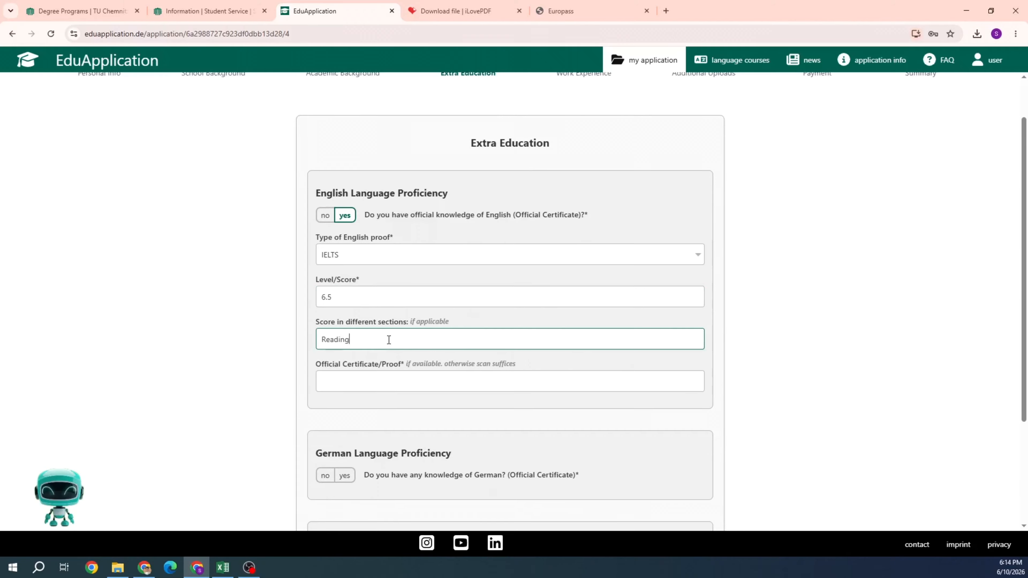
type(" - 6, Listening- 6.5, Speaking -6 , Writing - 6.5")
left_click(376, 387)
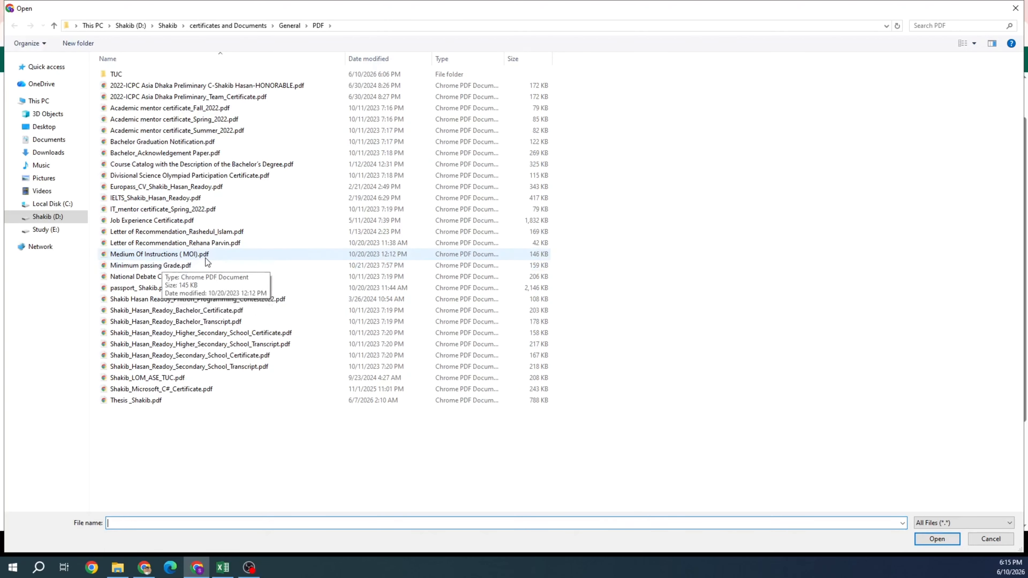
double_click(140, 198)
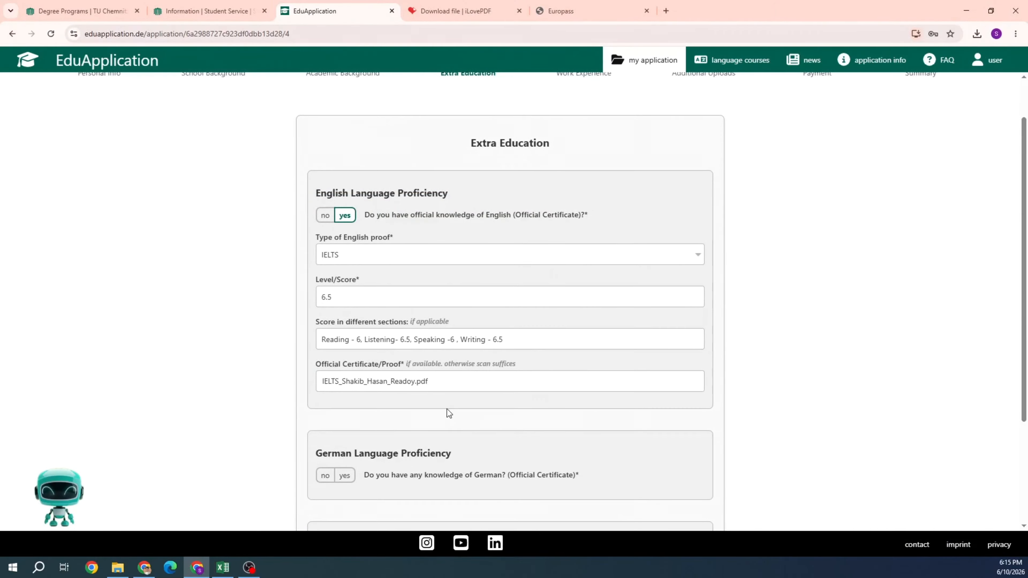
Step: Answer no to German knowledge, German course and preparatory college, and continue to Work Experience
scroll(446, 409, "down", 4)
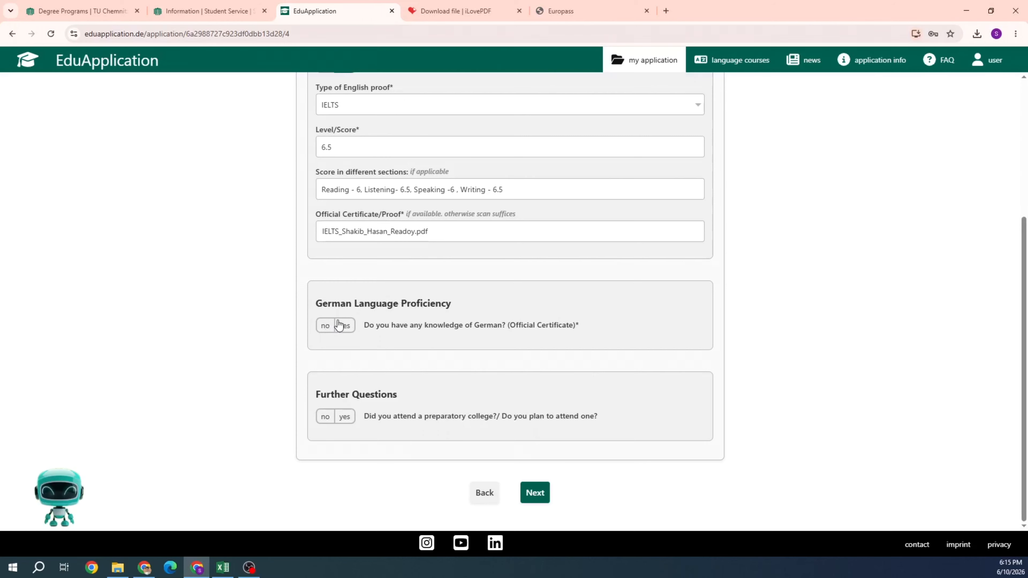
left_click(332, 326)
scroll(439, 417, "down", 1)
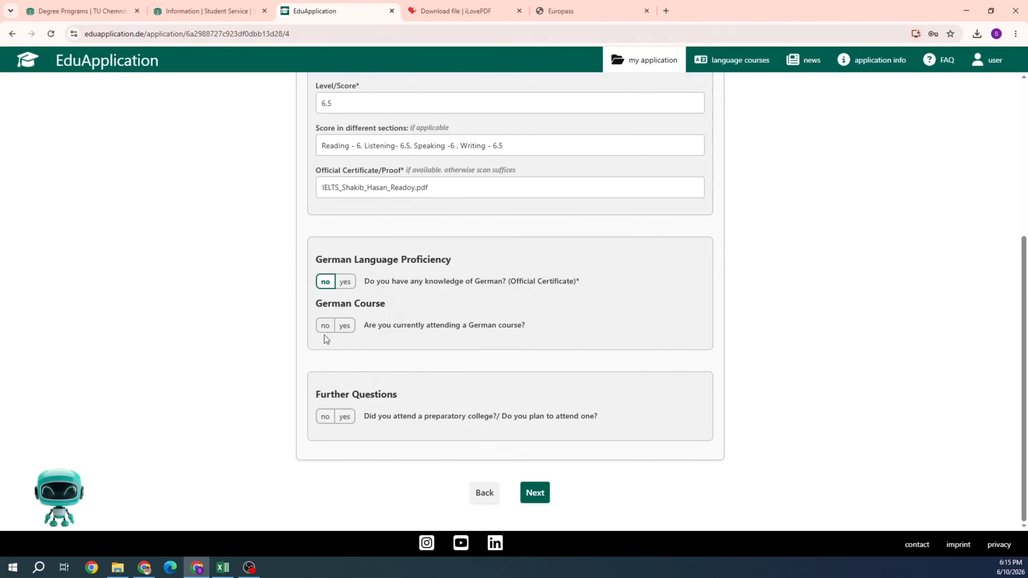
left_click(325, 326)
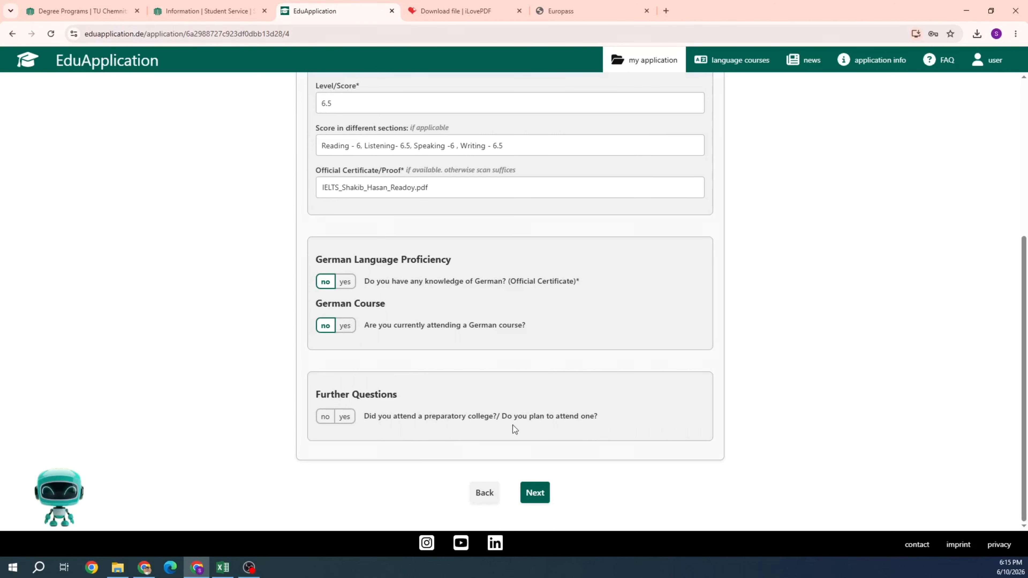
left_click(325, 416)
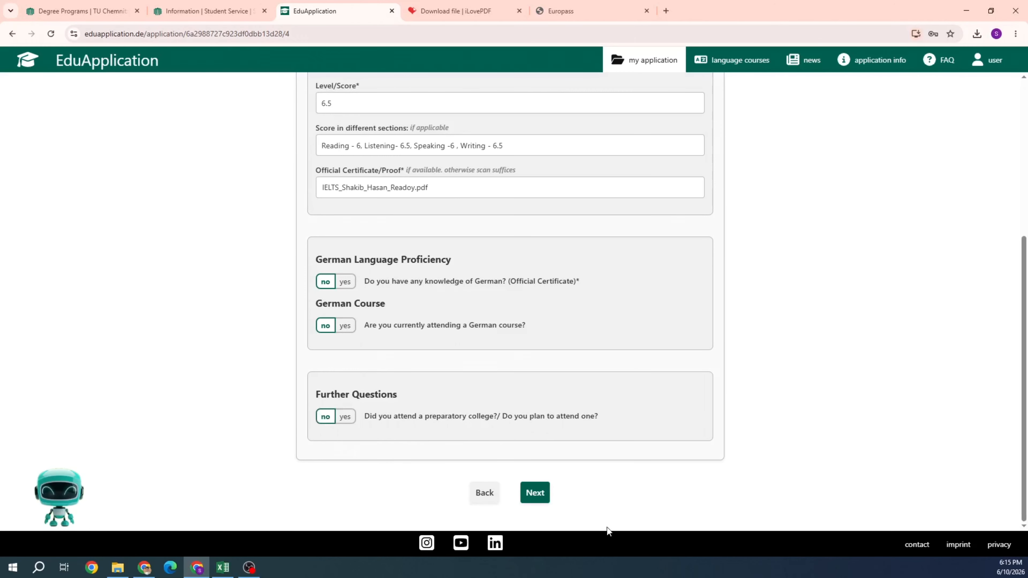
left_click(535, 494)
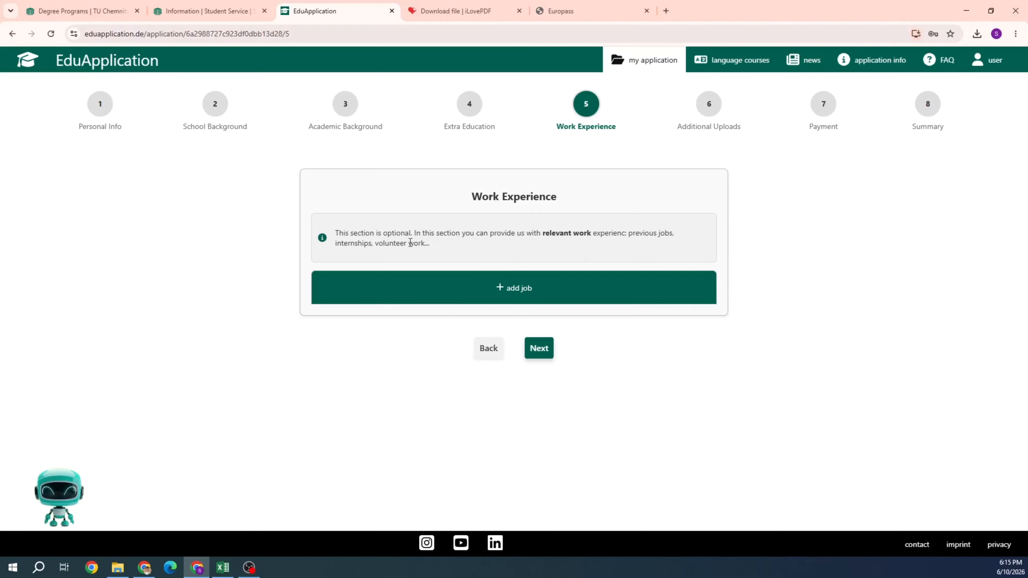
Step: Add a job to the work experience with the title "Junior programmer"
left_click(518, 298)
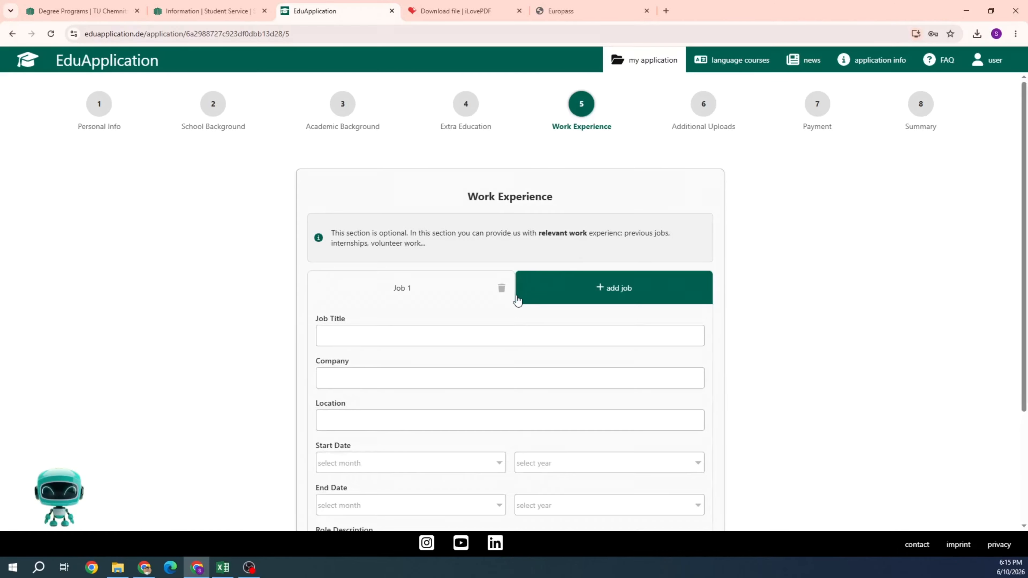
scroll(470, 329, "down", 1)
scroll(470, 329, "down", 2)
left_click(381, 186)
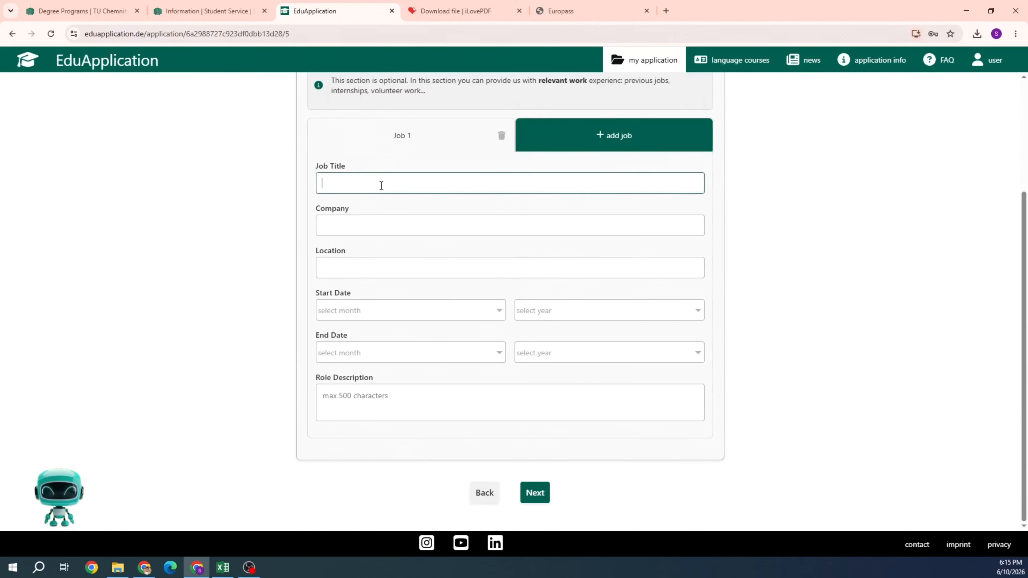
type("Junior programmer")
Step: Consult the Europass CV and enter Generation-Next IT Solution Ltd as the job's company
left_click(544, 11)
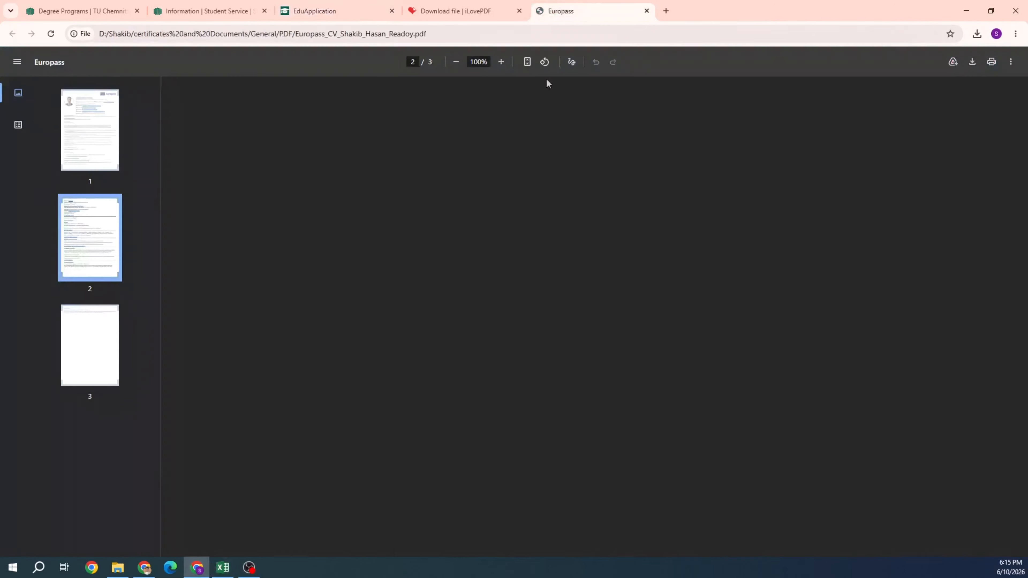
scroll(551, 256, "up", 5)
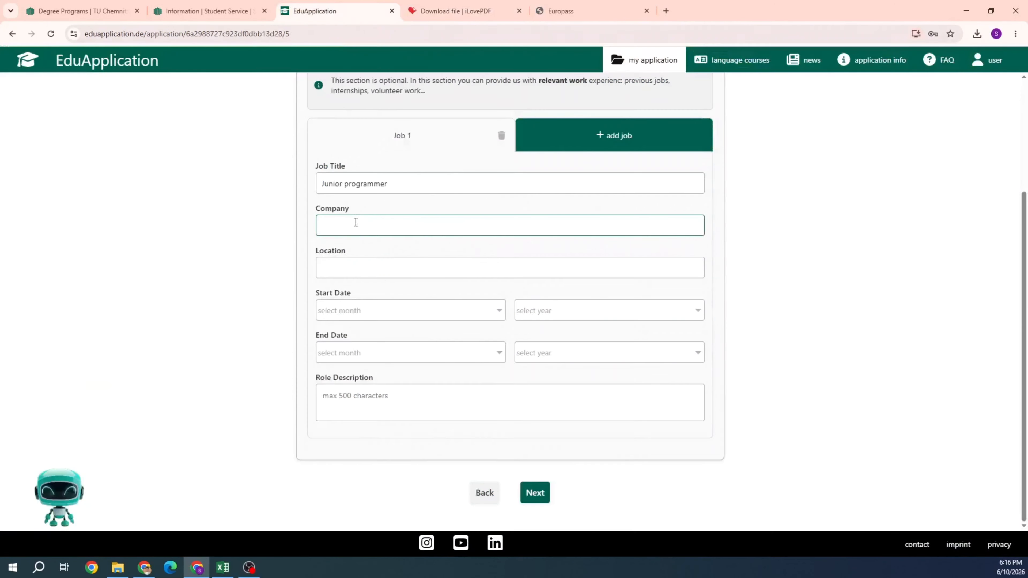
left_click(355, 222)
left_click(376, 275)
left_click(347, 266)
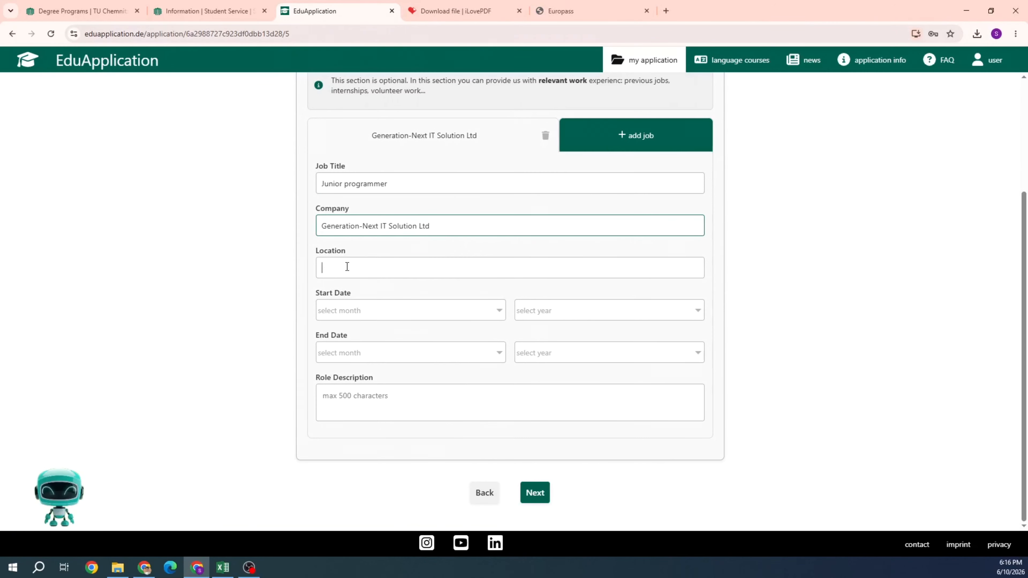
Step: Replace the job title with "Junior Programmer" from the clipboard history and fill in the job's location
key("super+v")
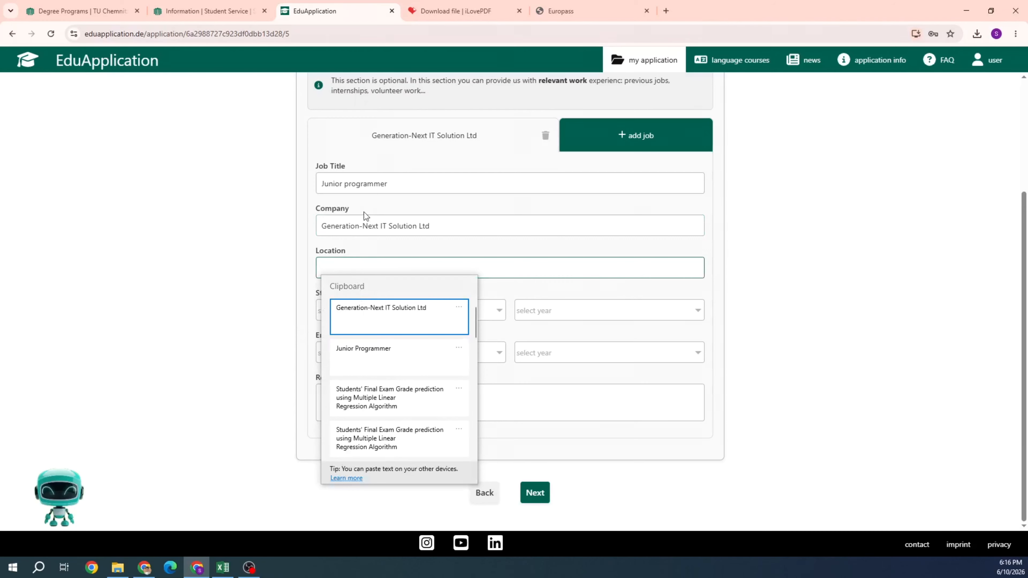
left_click_drag(397, 186, 323, 186)
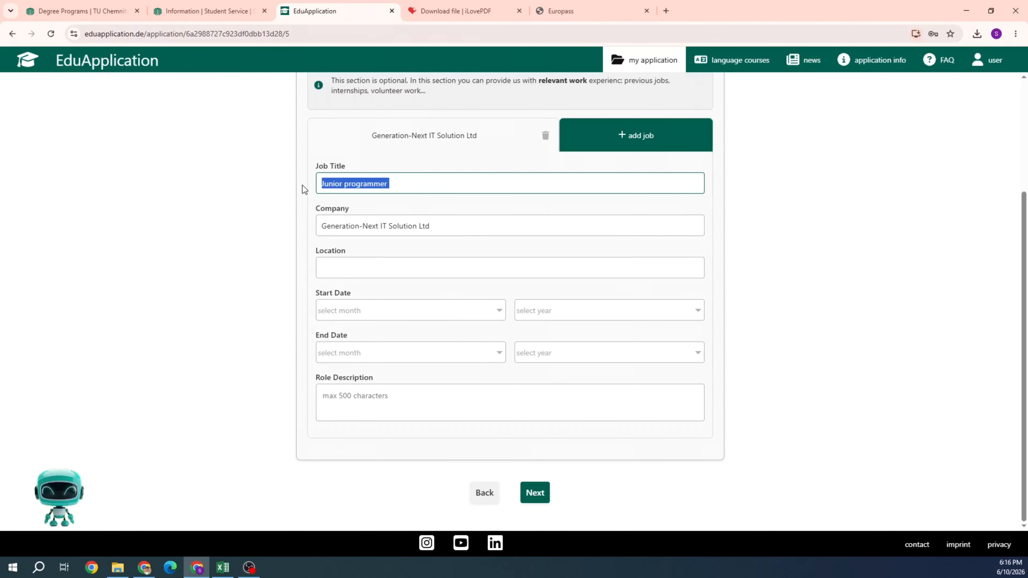
key("super+v")
left_click(391, 276)
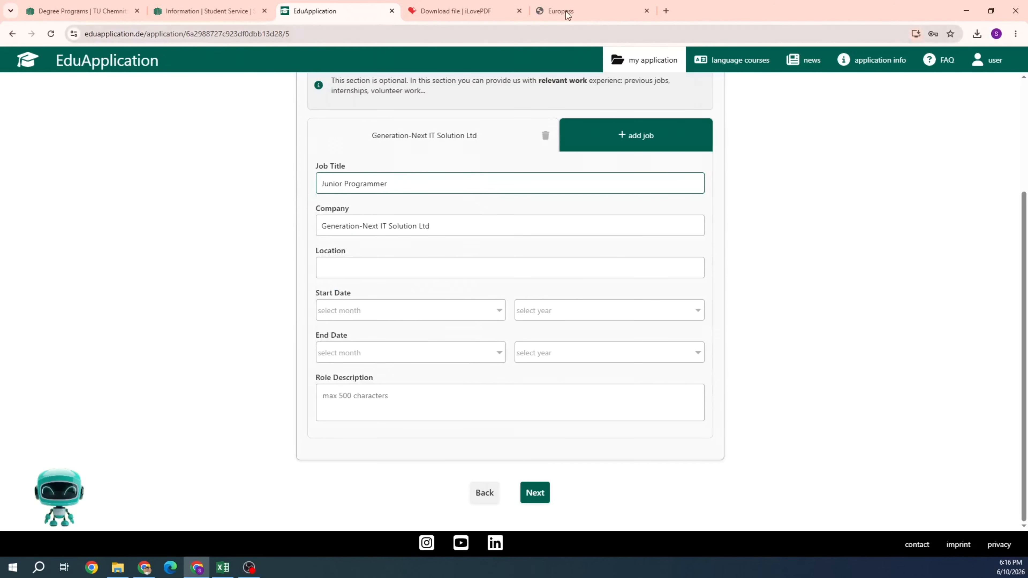
Step: Set the start date of the Generation-Next IT Solution Ltd job to August 2023
left_click(356, 307)
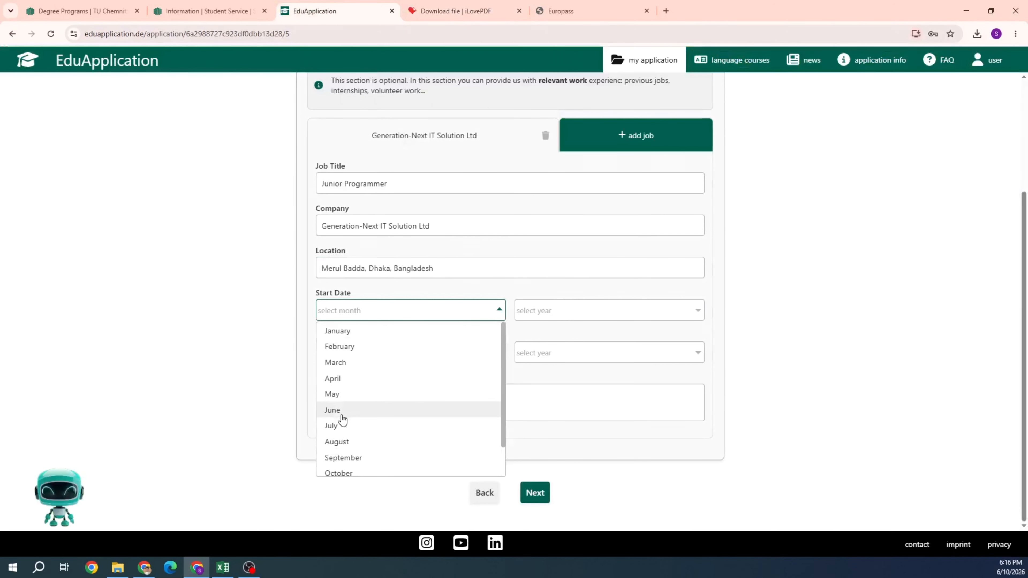
left_click(341, 444)
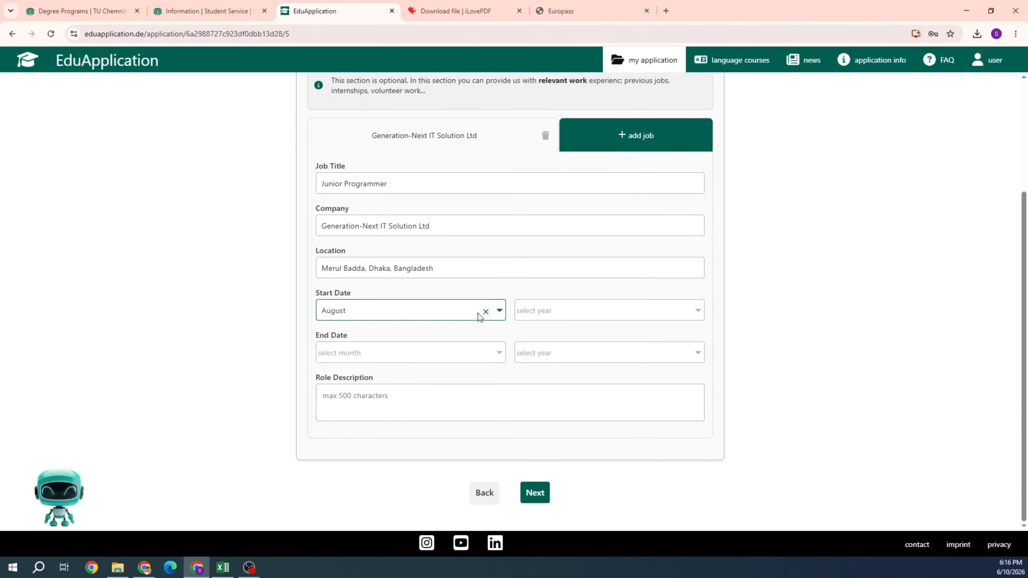
left_click(524, 310)
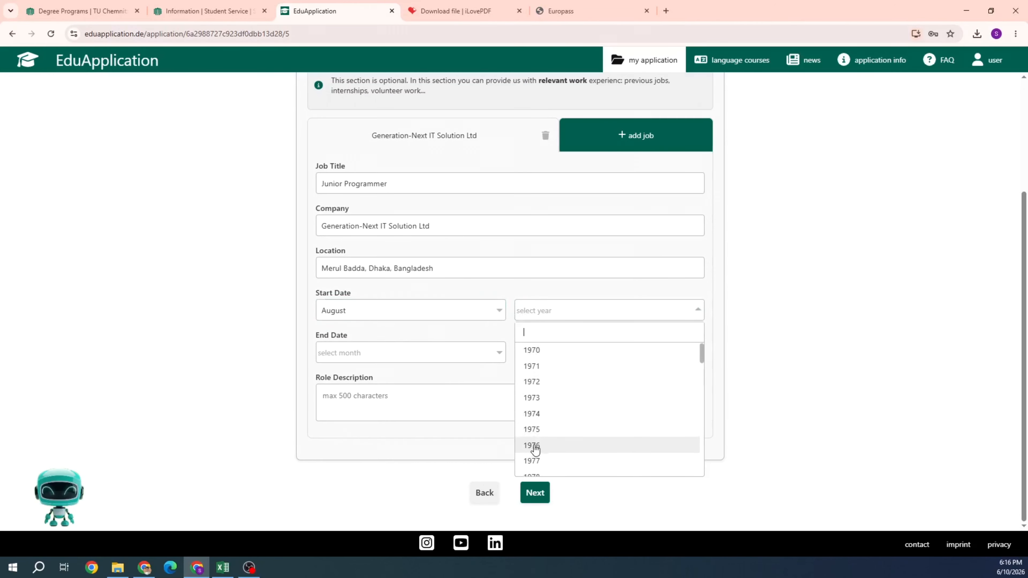
scroll(526, 437, "down", 5)
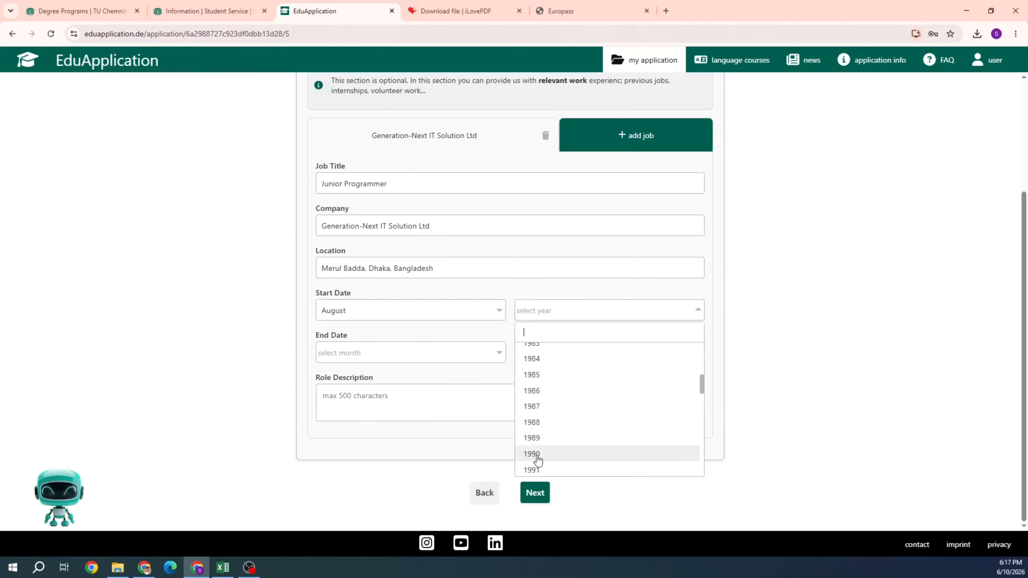
scroll(535, 440, "up", 5)
scroll(536, 442, "down", 15)
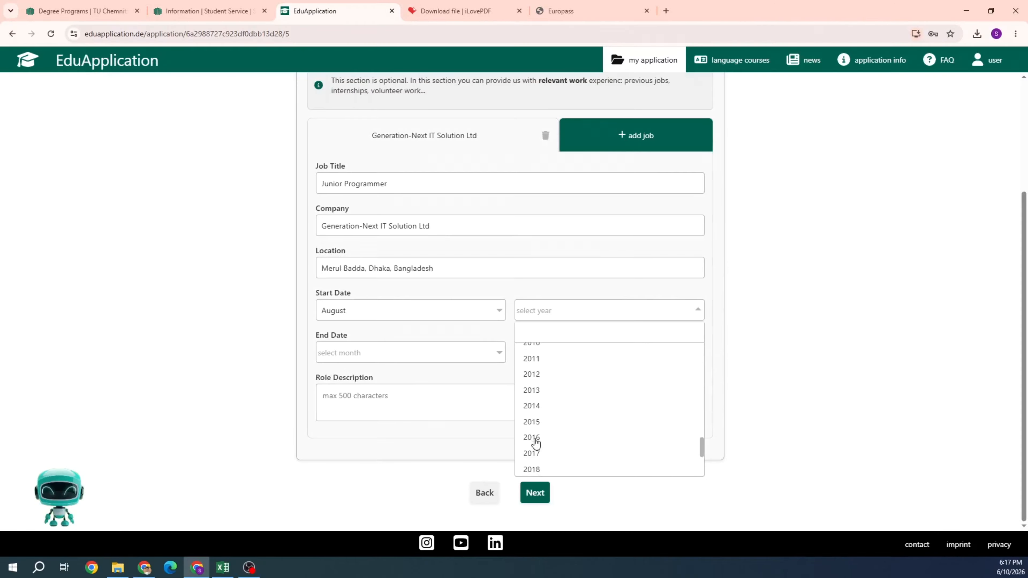
scroll(535, 399, "down", 4)
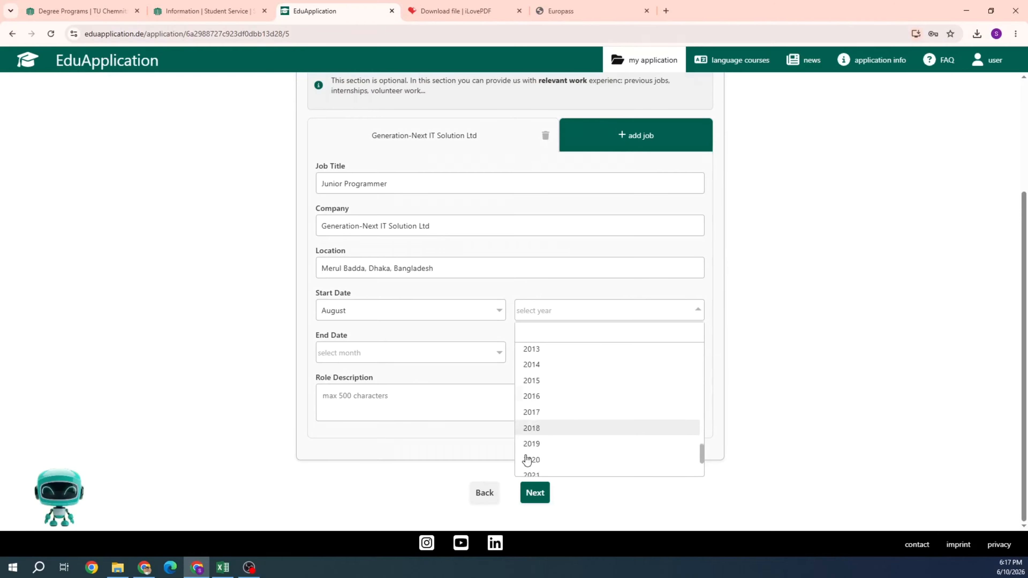
left_click(529, 421)
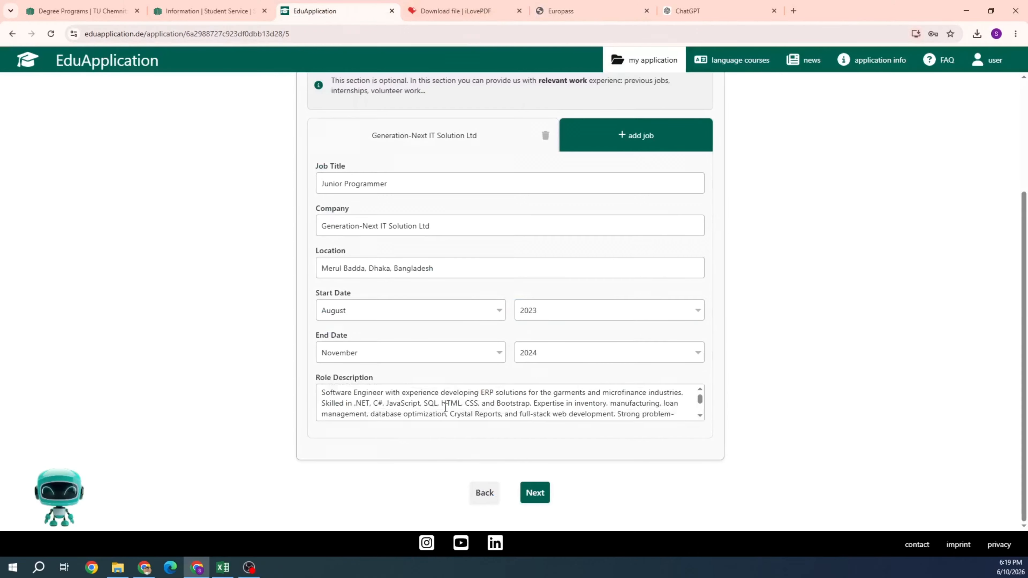
Step: Continue from work experience to the additional uploads and set the first file's type to letter of motivation
left_click(530, 493)
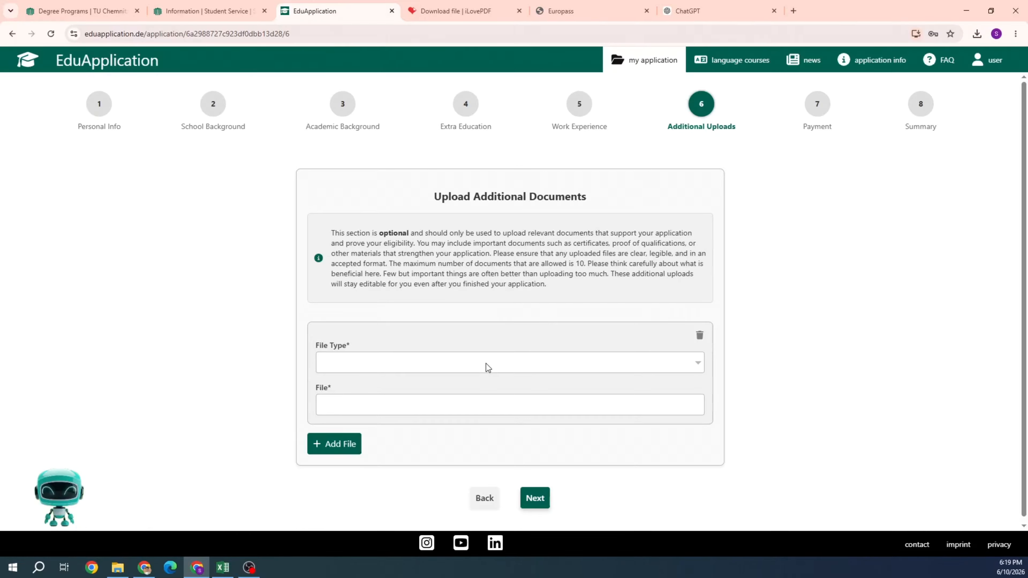
double_click(579, 264)
left_click(453, 362)
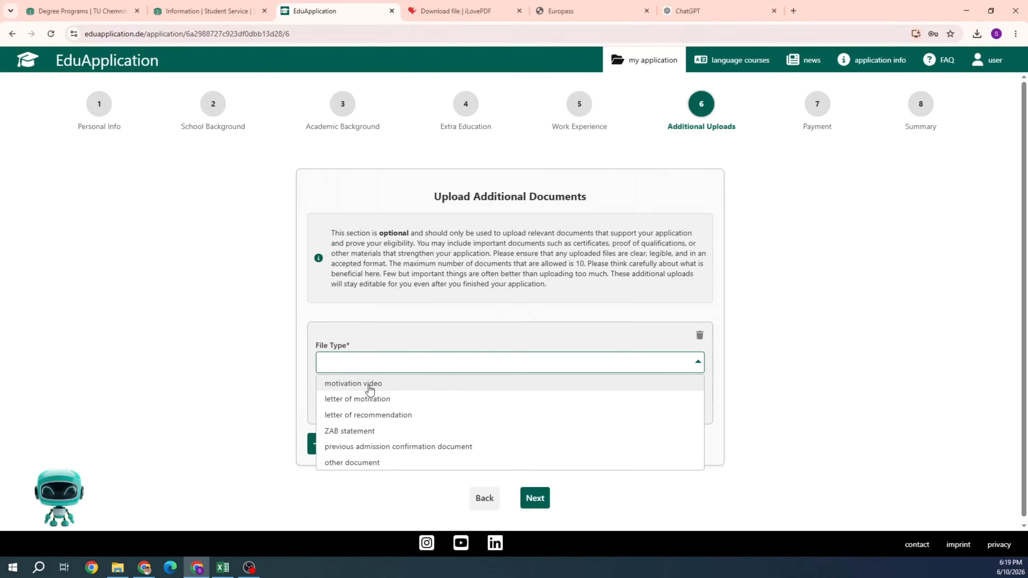
left_click(359, 400)
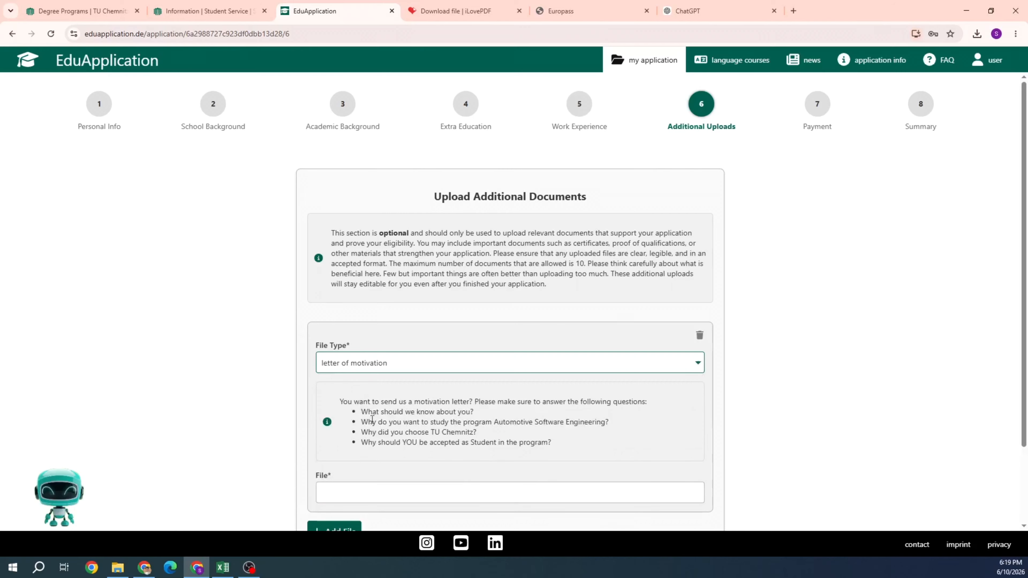
Step: Review the questions a motivation letter must answer and attach the LOM_ASE_TUC PDF as the letter of motivation
scroll(375, 427, "down", 2)
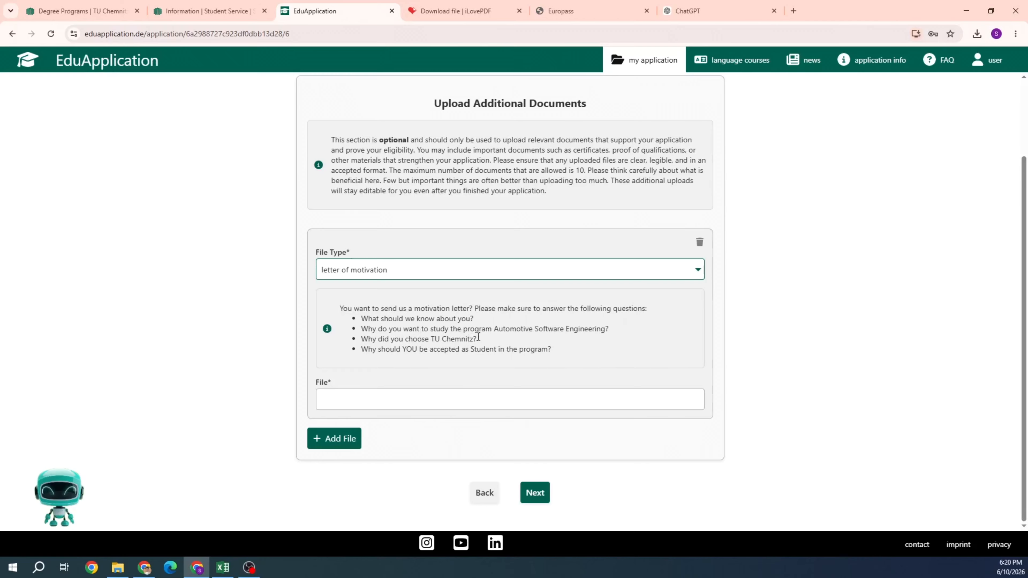
left_click_drag(554, 349, 349, 315)
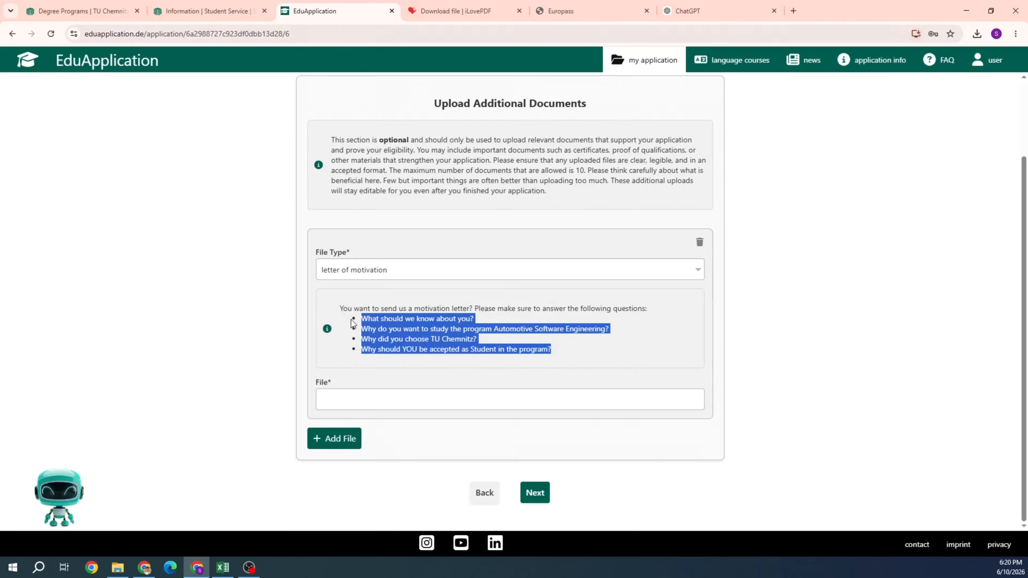
left_click(493, 353)
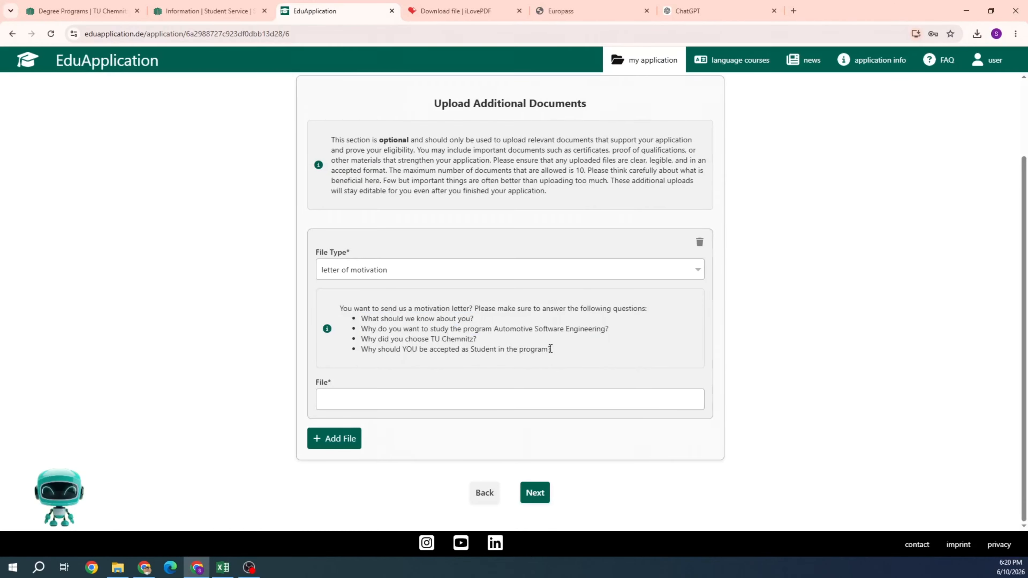
left_click_drag(555, 350, 353, 323)
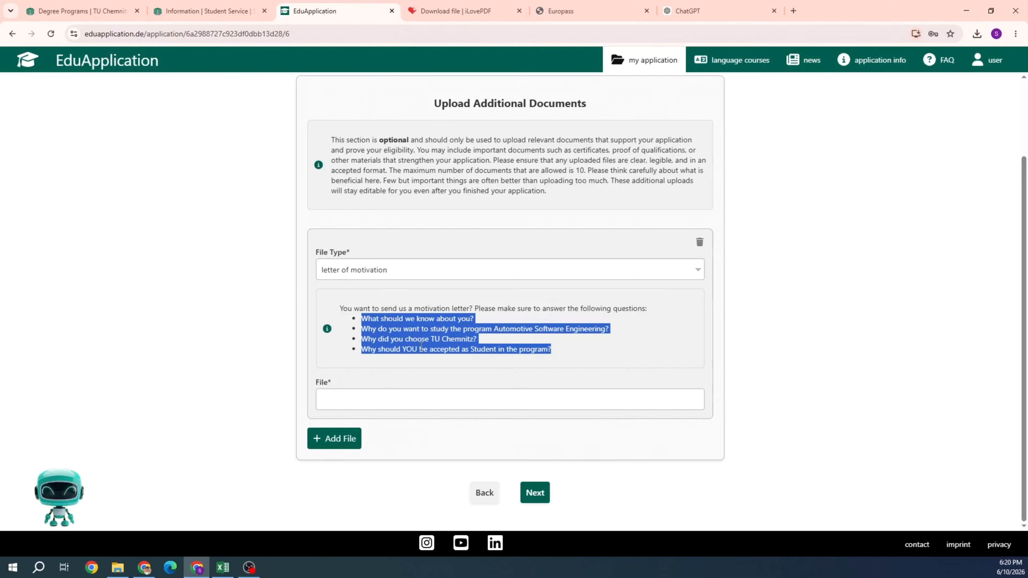
left_click(436, 337)
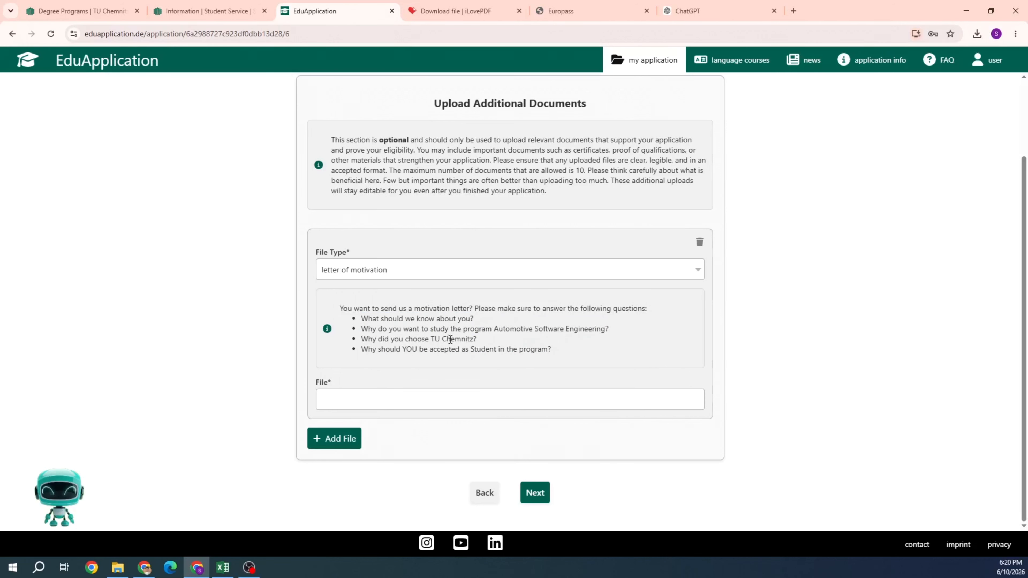
left_click(387, 395)
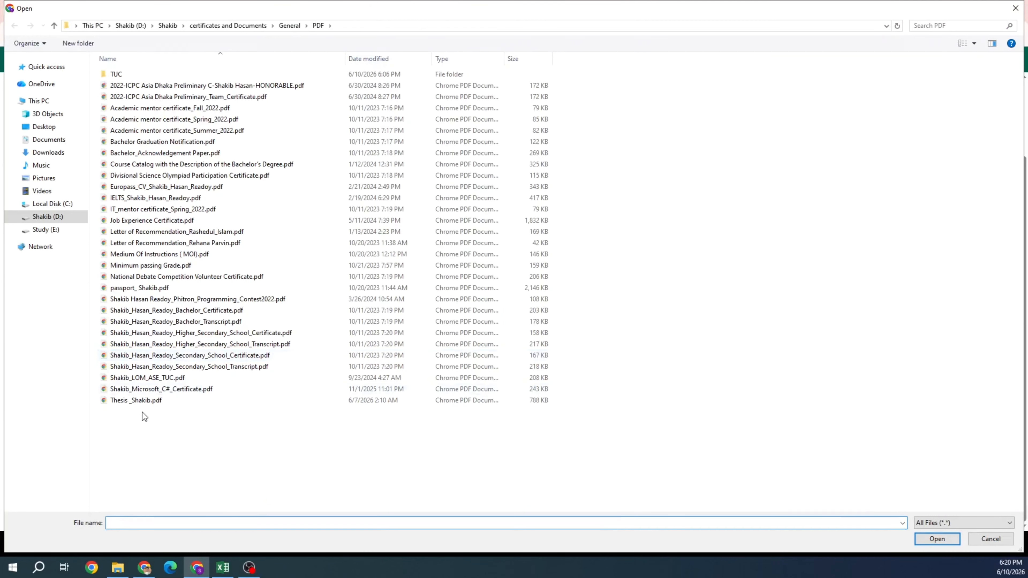
double_click(155, 378)
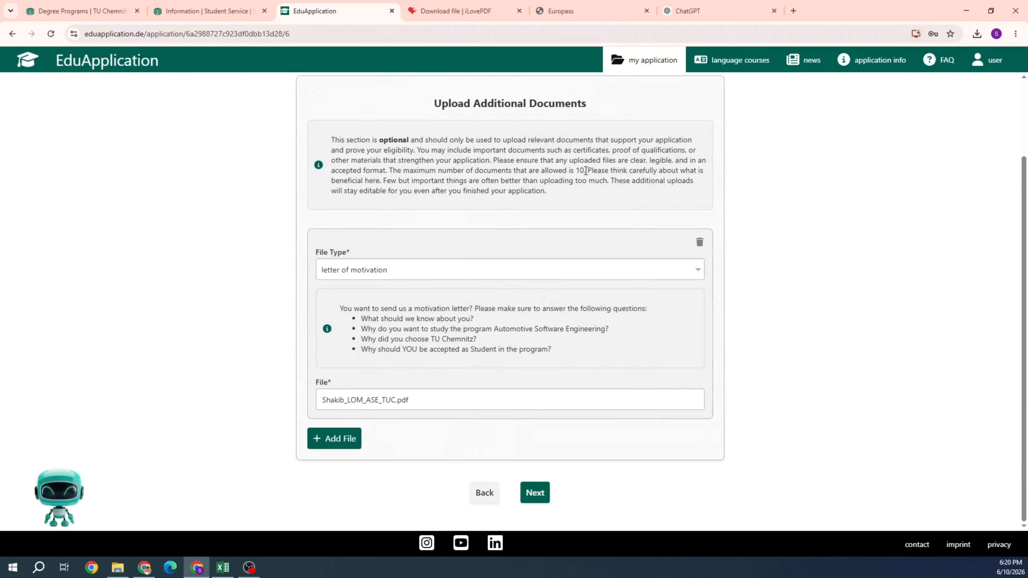
Step: Add a second file of type letter of recommendation and attach the recommendation PDF dated 1/13/2024
left_click(335, 438)
scroll(478, 381, "down", 3)
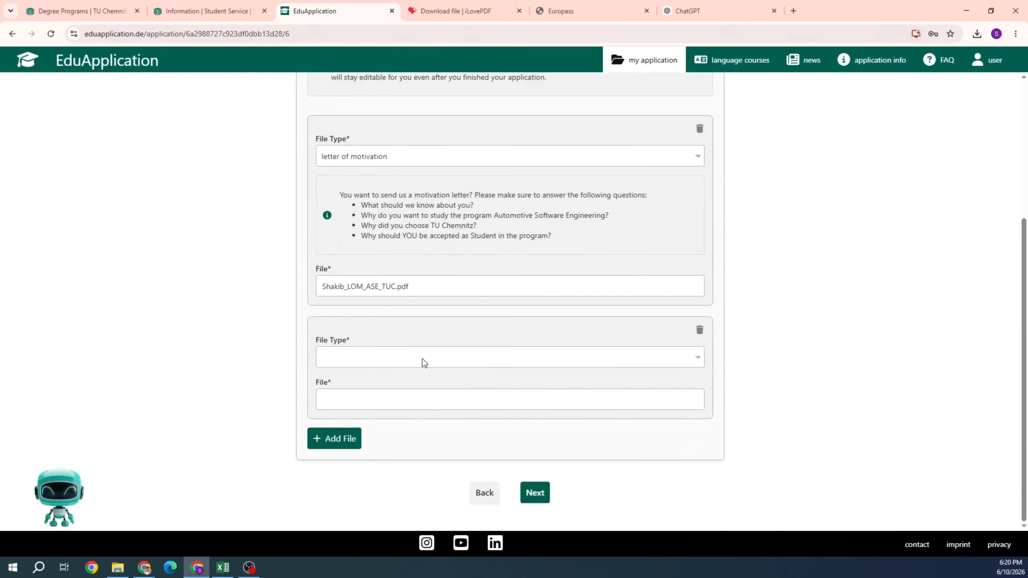
left_click(387, 359)
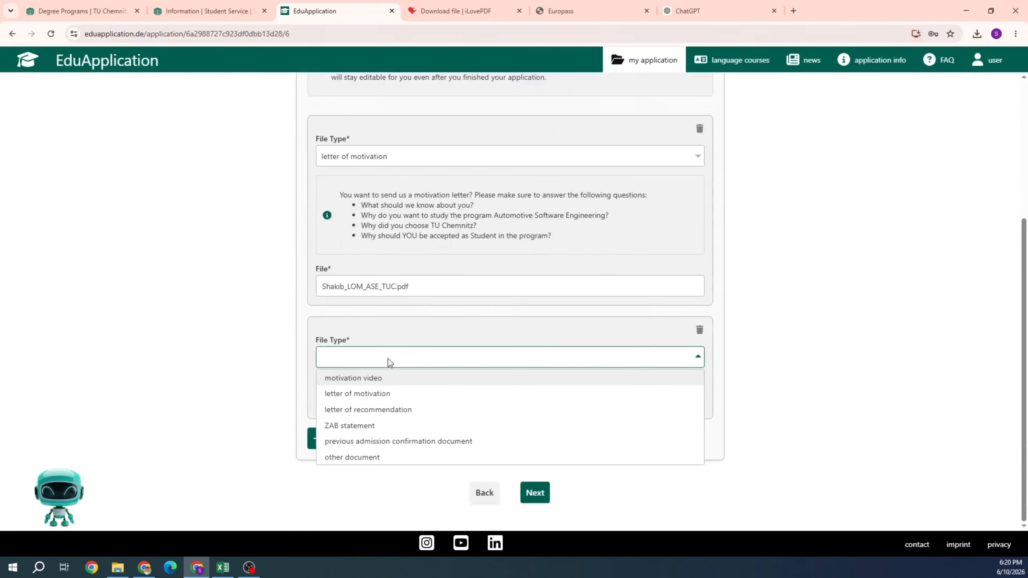
left_click(359, 410)
left_click(372, 400)
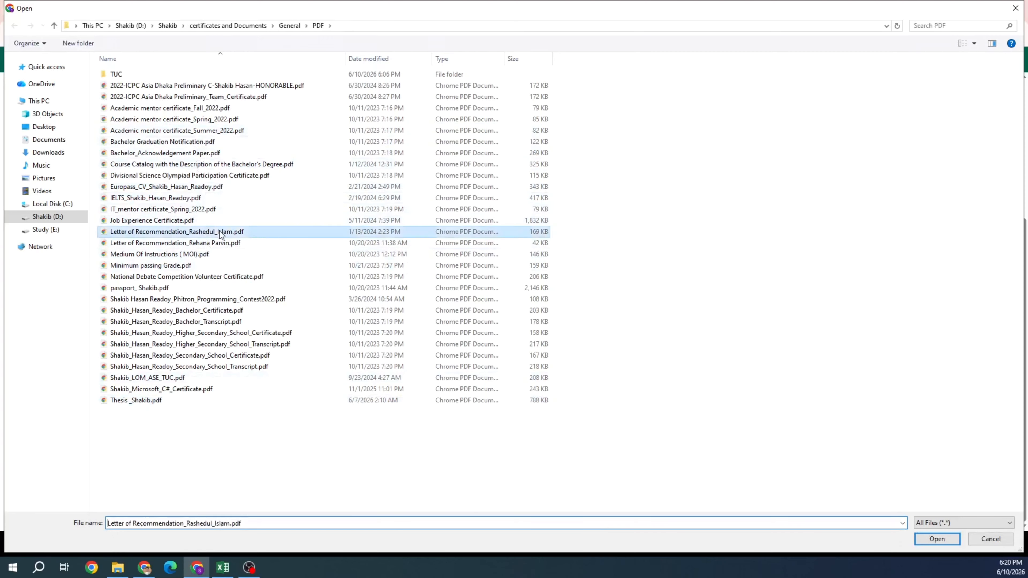
double_click(178, 231)
Step: Add a third file of type letter of recommendation and attach the recommendation PDF dated 10/20/2023
left_click(348, 437)
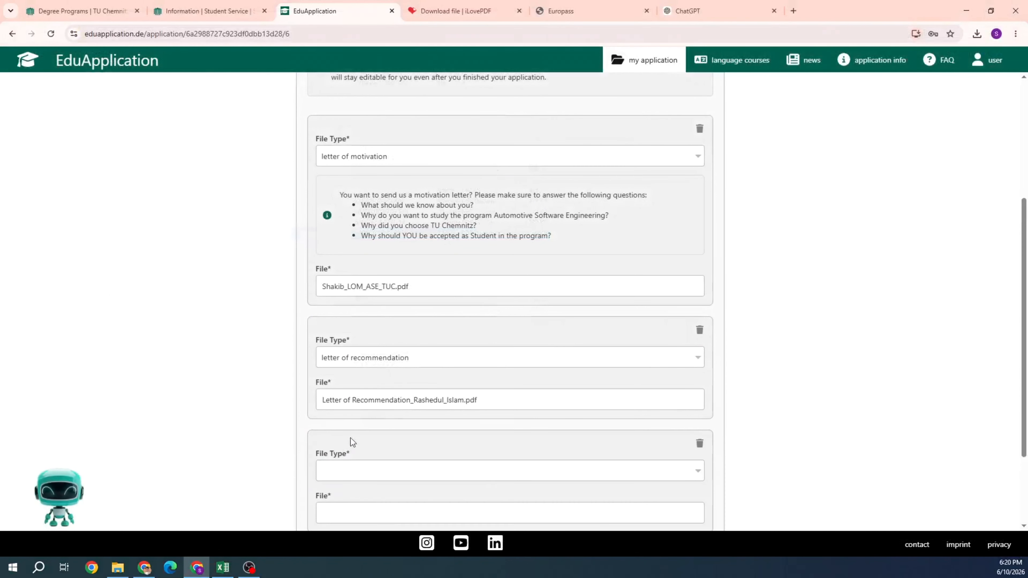
scroll(366, 409, "down", 3)
left_click(377, 358)
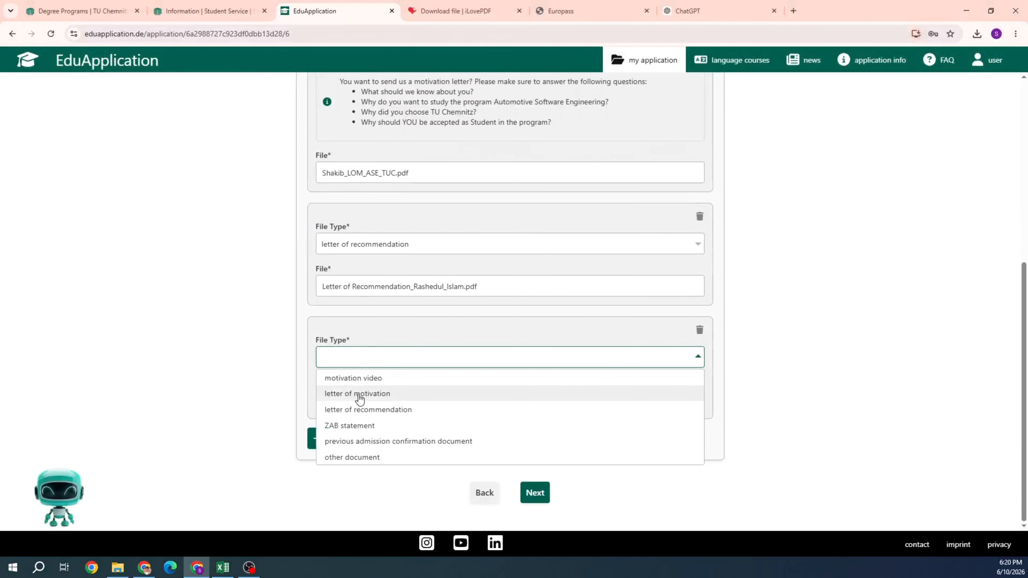
left_click(356, 394)
left_click(361, 357)
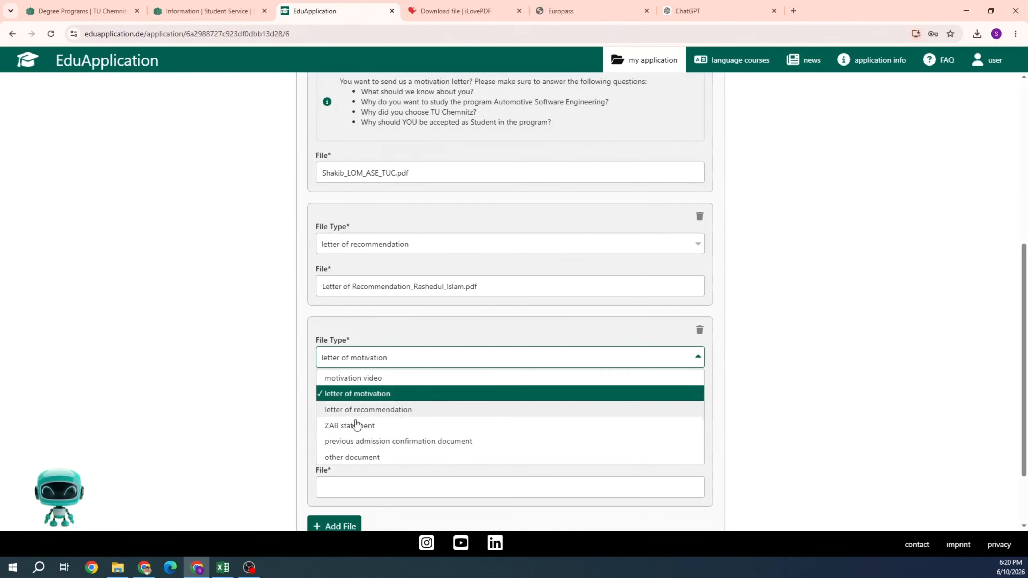
left_click(375, 411)
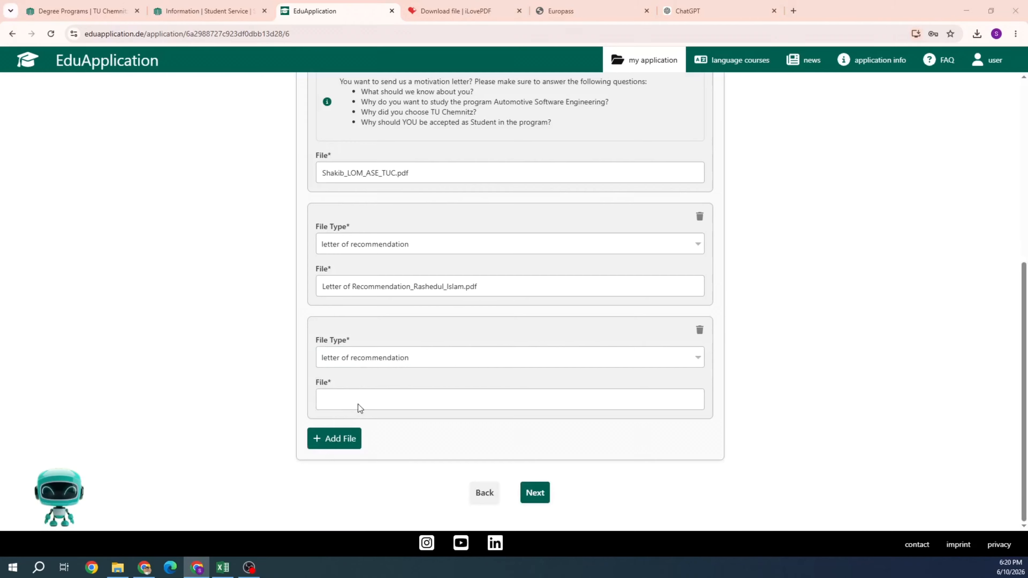
left_click(358, 404)
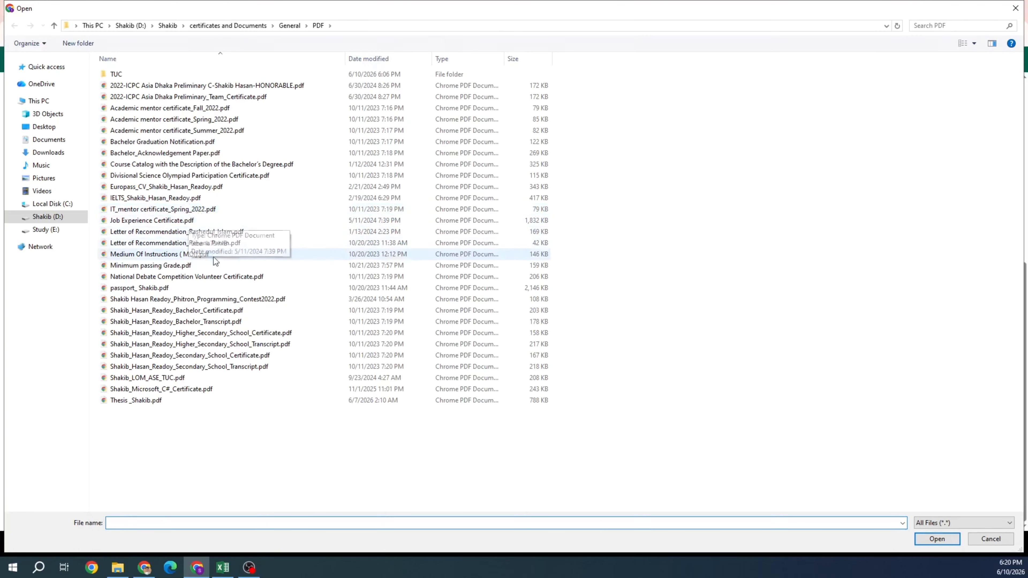
double_click(221, 244)
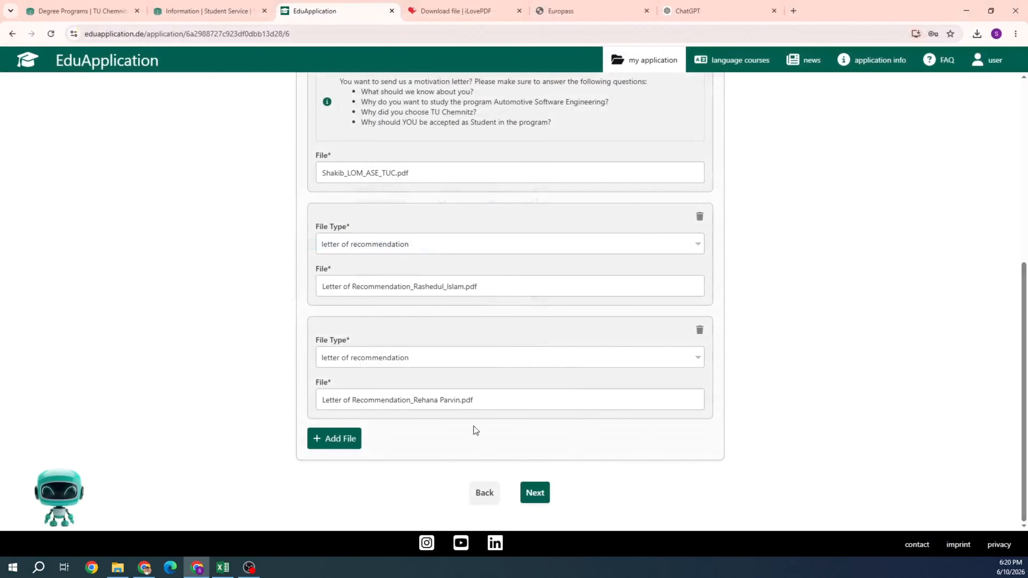
Step: Add a fourth file of type other document and attach the Microsoft C# certificate PDF
left_click(358, 439)
scroll(447, 400, "down", 3)
left_click(389, 358)
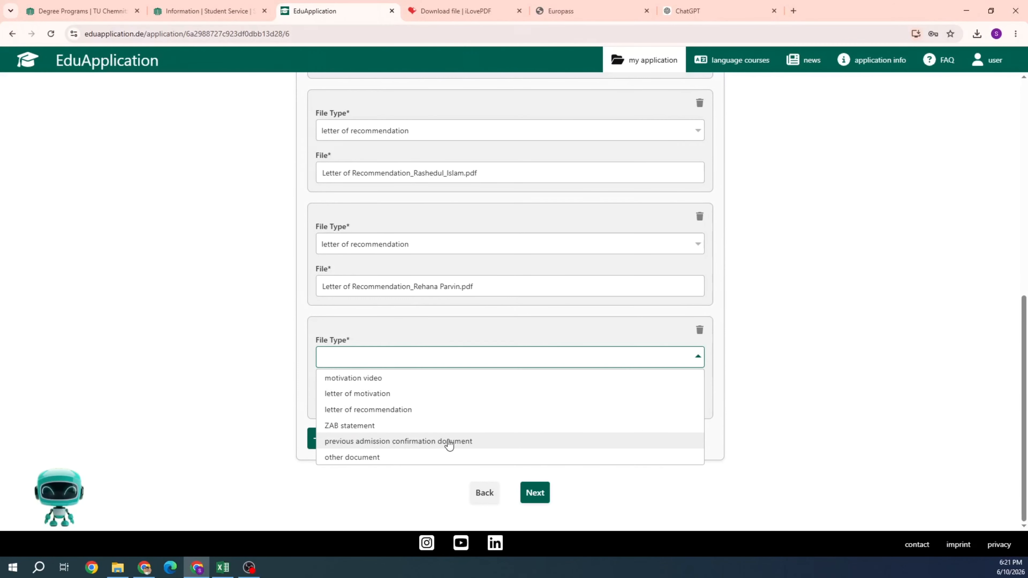
left_click(371, 462)
scroll(353, 404, "down", 1)
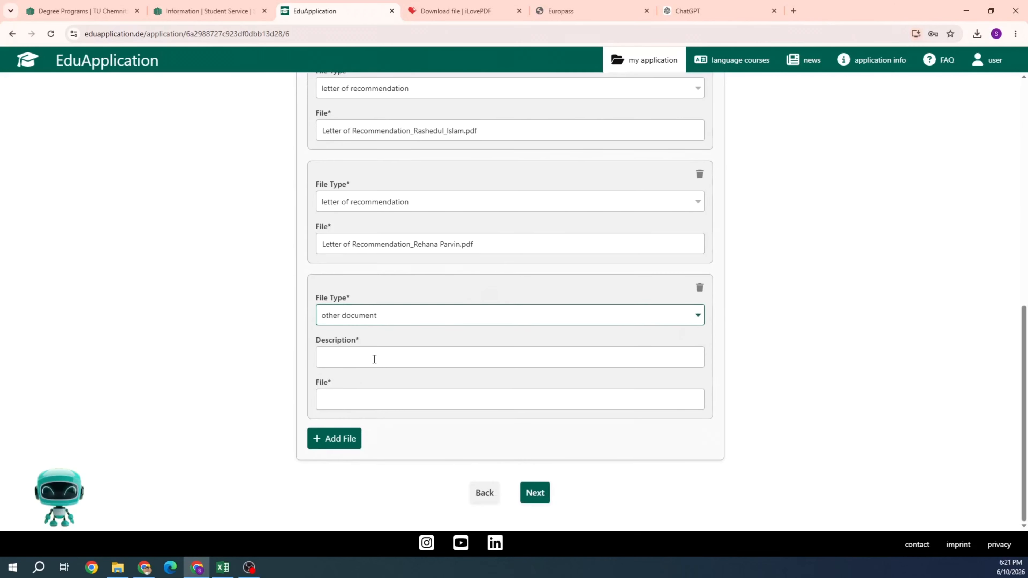
left_click(362, 409)
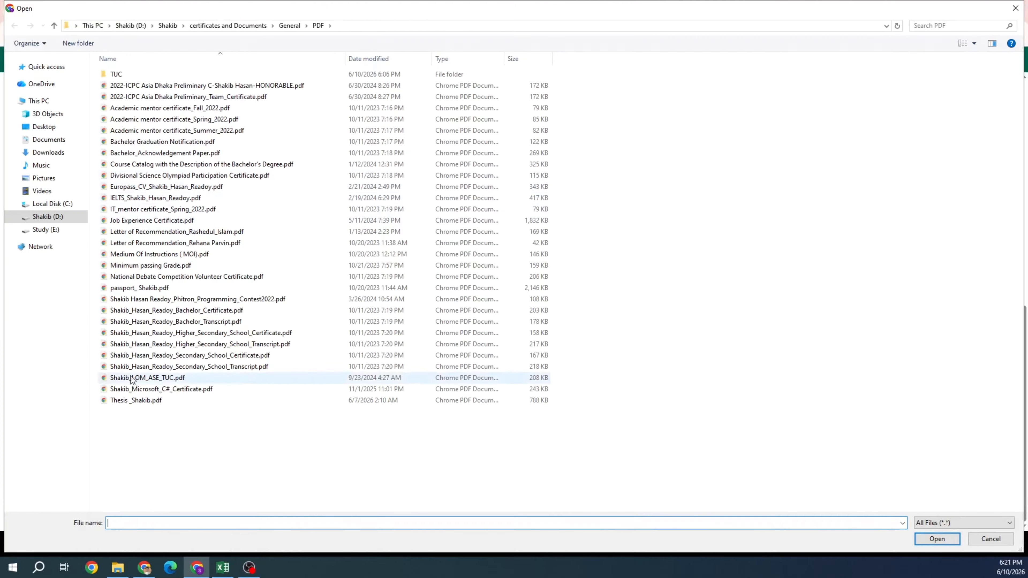
double_click(177, 389)
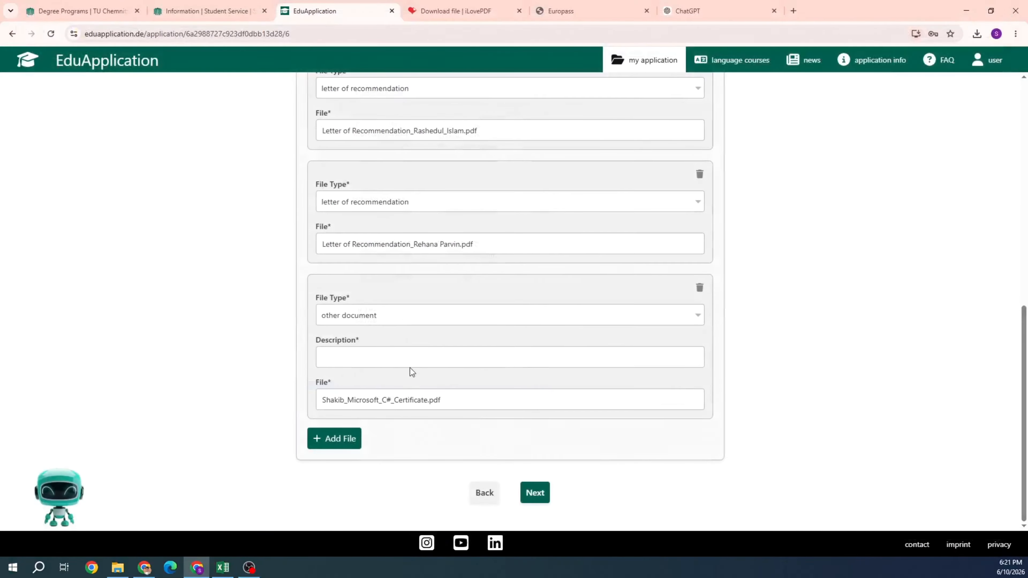
Step: Describe the other document as "Microsoft Certificate of C#"
left_click(409, 358)
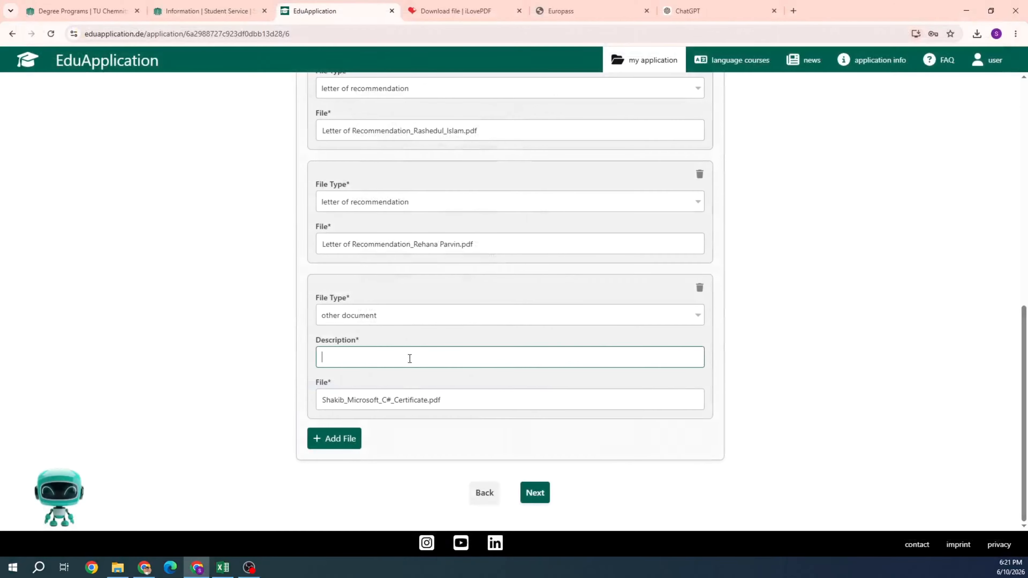
type("Microsoft Certificate of C#")
left_click_drag(419, 353, 318, 354)
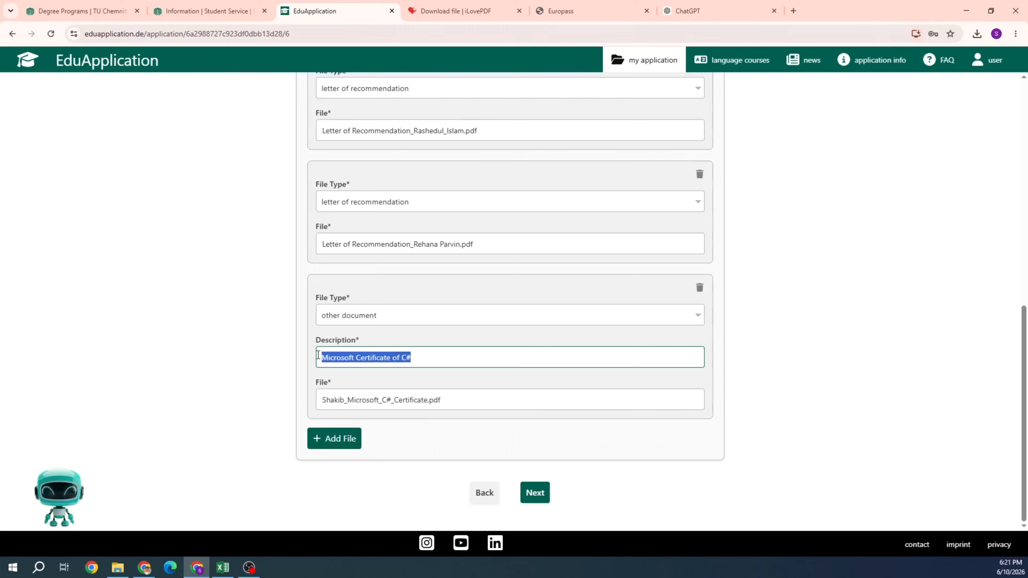
left_click(493, 364)
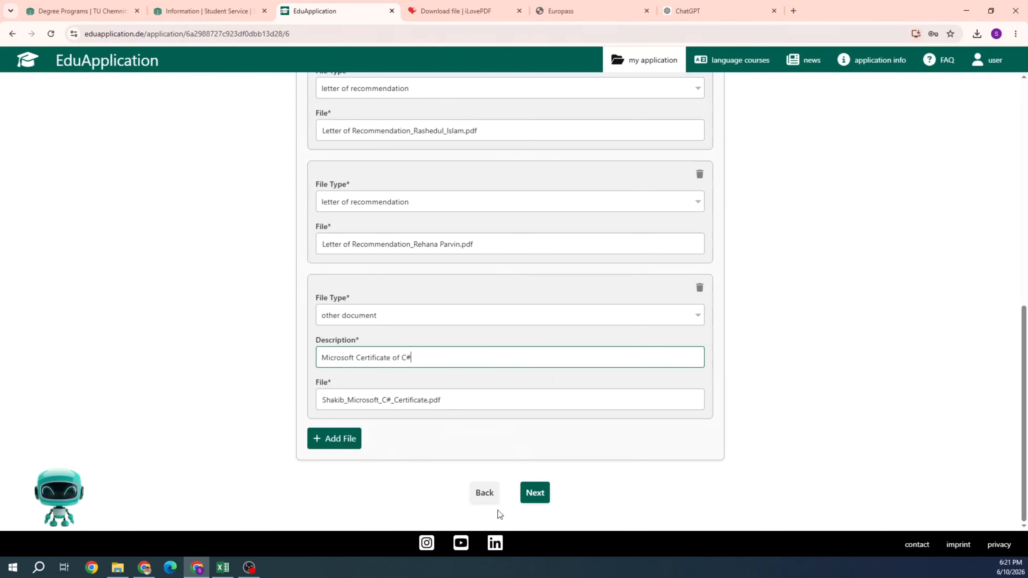
Step: Check all the additional uploads and continue to the application payment
scroll(458, 285, "up", 10)
scroll(459, 285, "down", 10)
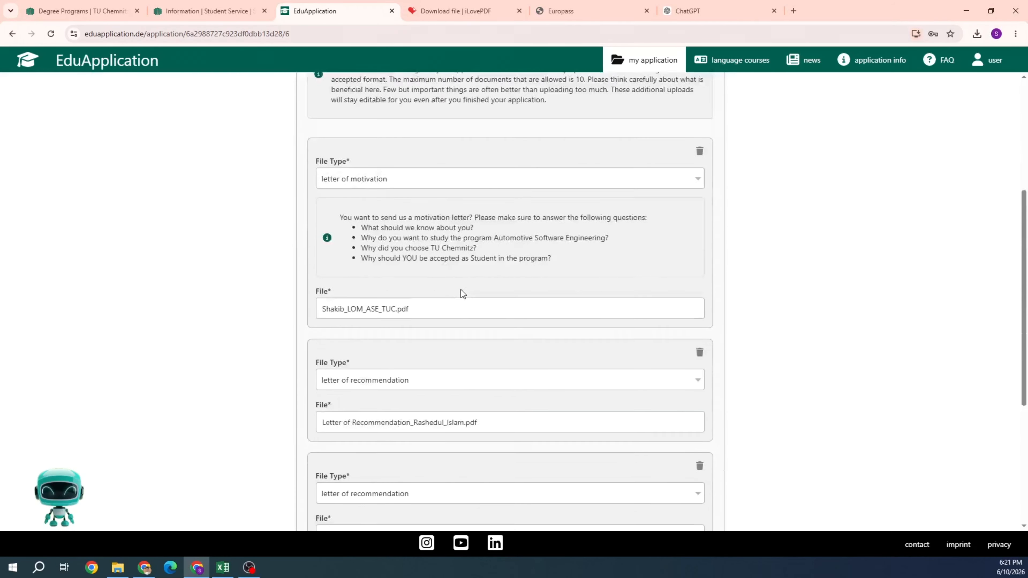
scroll(463, 295, "up", 10)
scroll(466, 330, "down", 10)
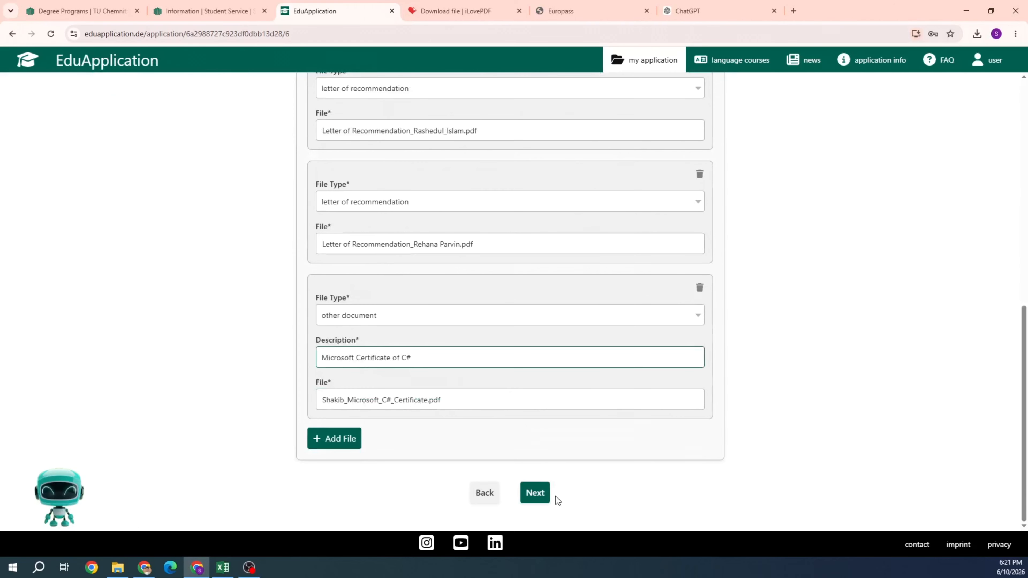
left_click(534, 493)
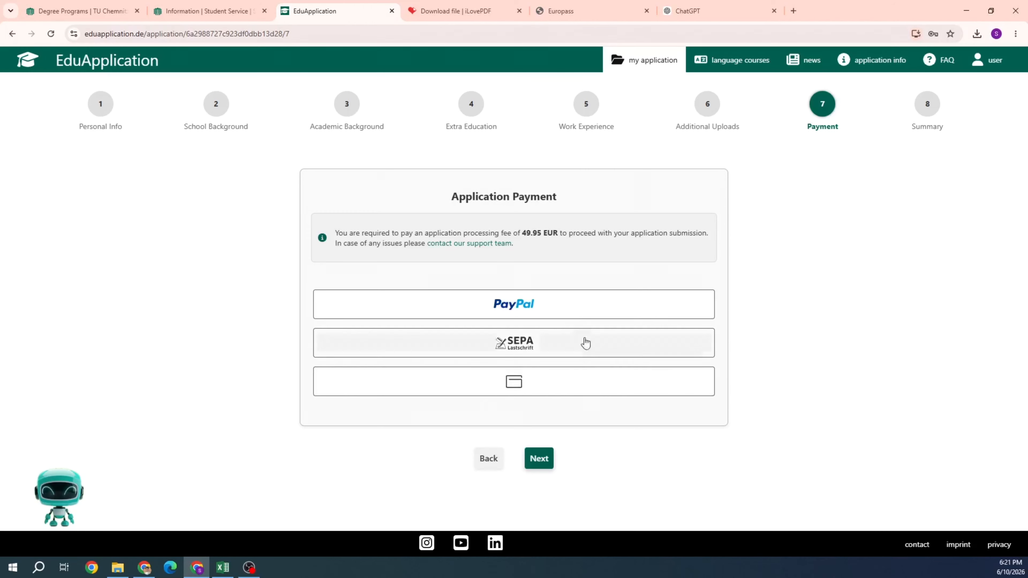